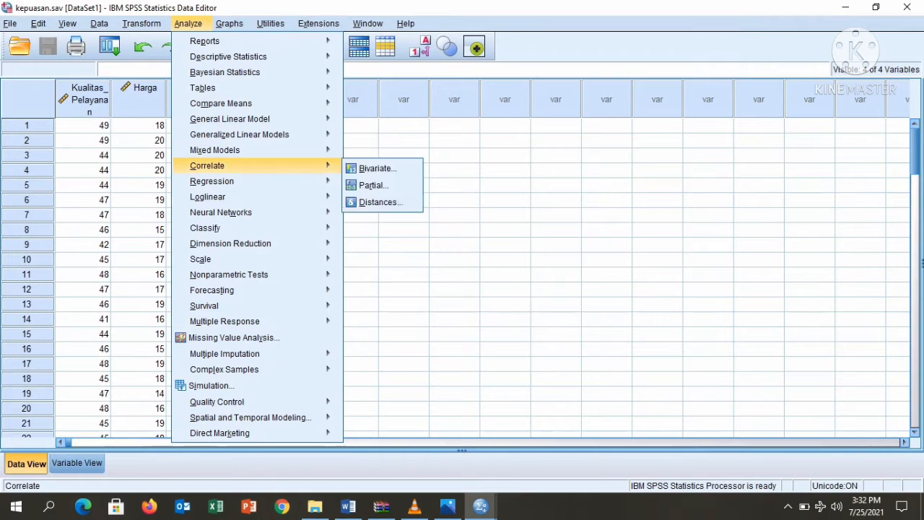
In Linear Regression, make Kepuasan the dependent and Kualitas_Pelayanan, Harga and Promosi the independents
{"action": "mouse_move", "coordinate": [217, 181]}
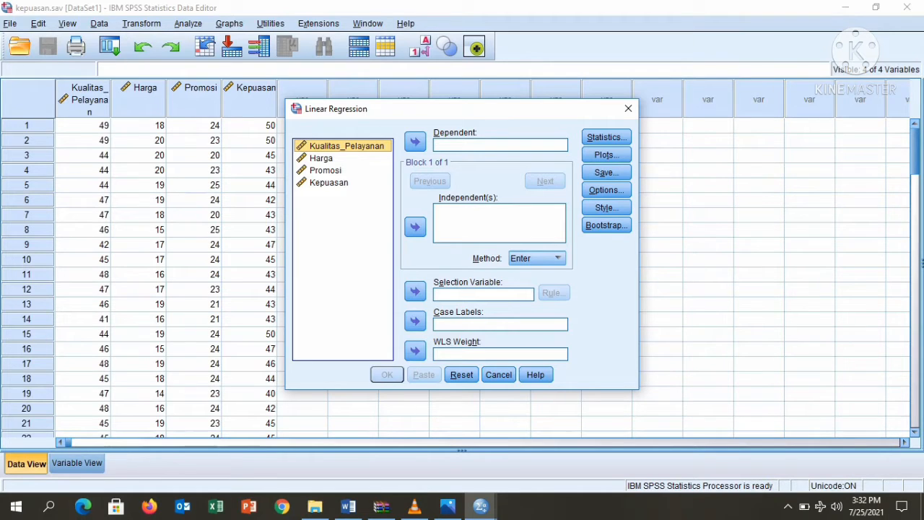
{"action": "key", "text": "shift+Down"}
{"action": "key", "text": "shift+Down"}
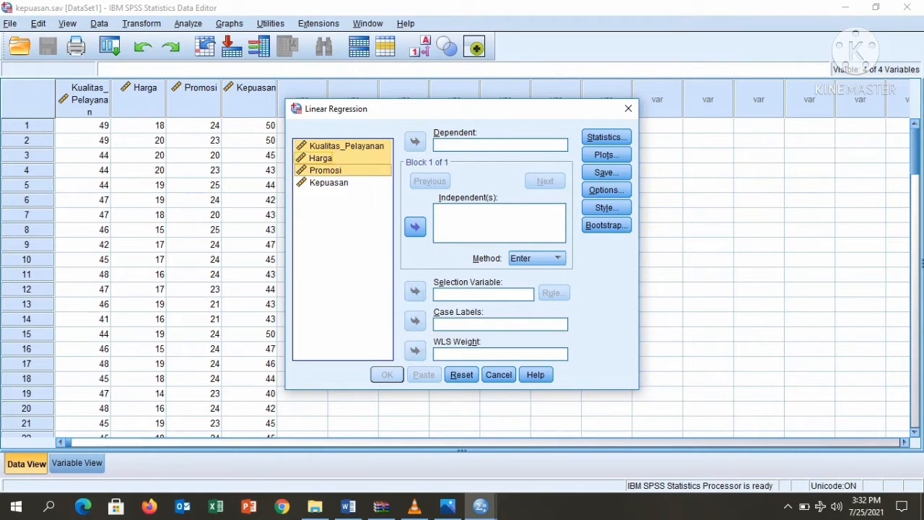
{"action": "left_click", "coordinate": [415, 227]}
{"action": "left_click", "coordinate": [329, 183]}
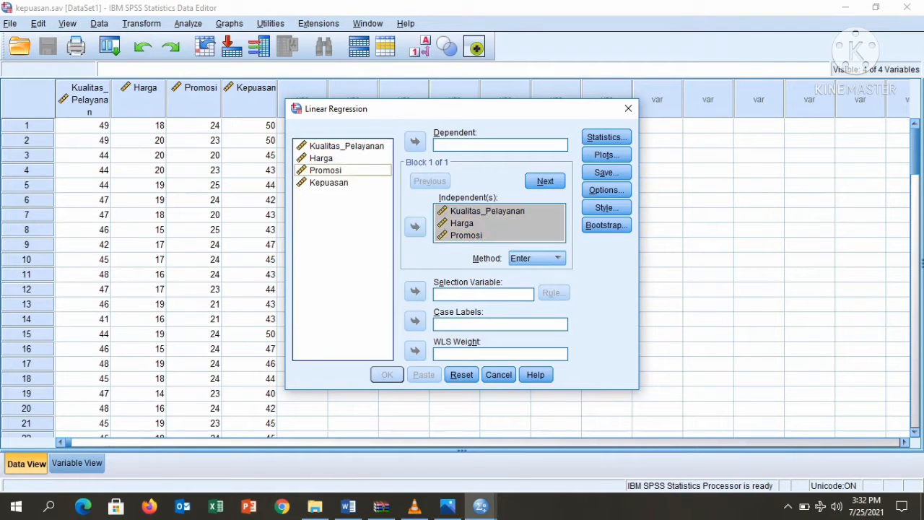
{"action": "left_click", "coordinate": [330, 183]}
{"action": "left_click", "coordinate": [415, 142]}
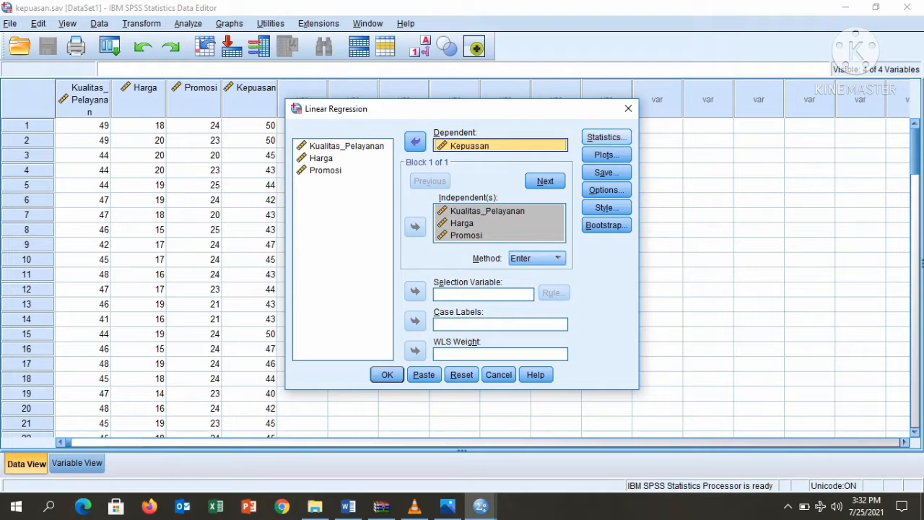
Add R squared change, Descriptives, Part and partial correlations and Collinearity diagnostics to the regression statistics
{"action": "left_click", "coordinate": [607, 137]}
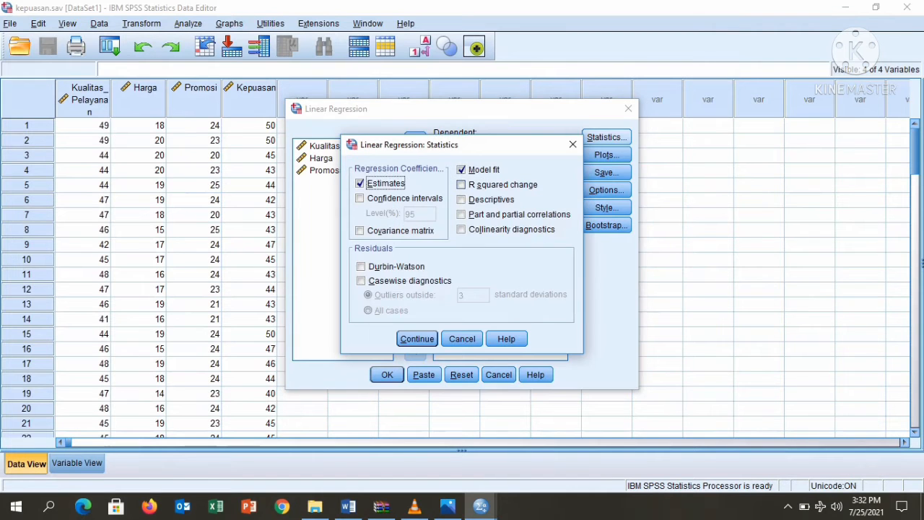
{"action": "left_click", "coordinate": [461, 185]}
{"action": "left_click", "coordinate": [462, 199]}
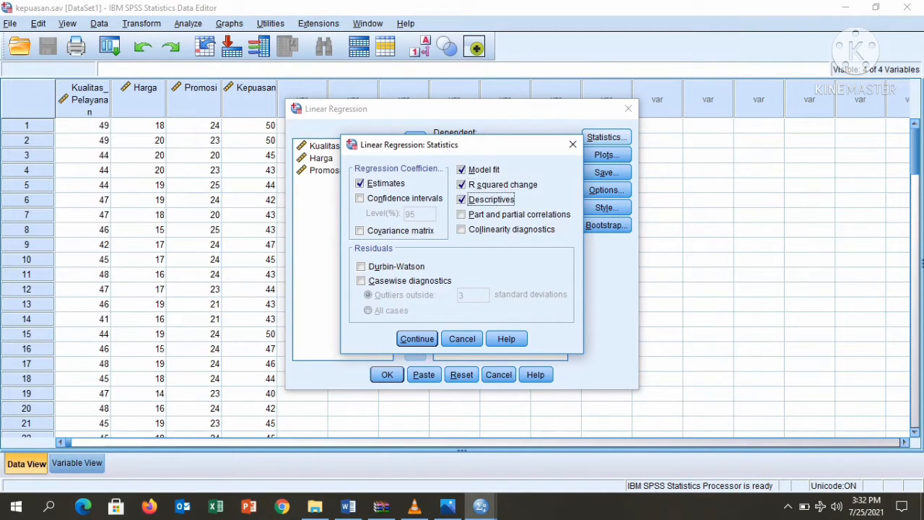
{"action": "left_click", "coordinate": [462, 214]}
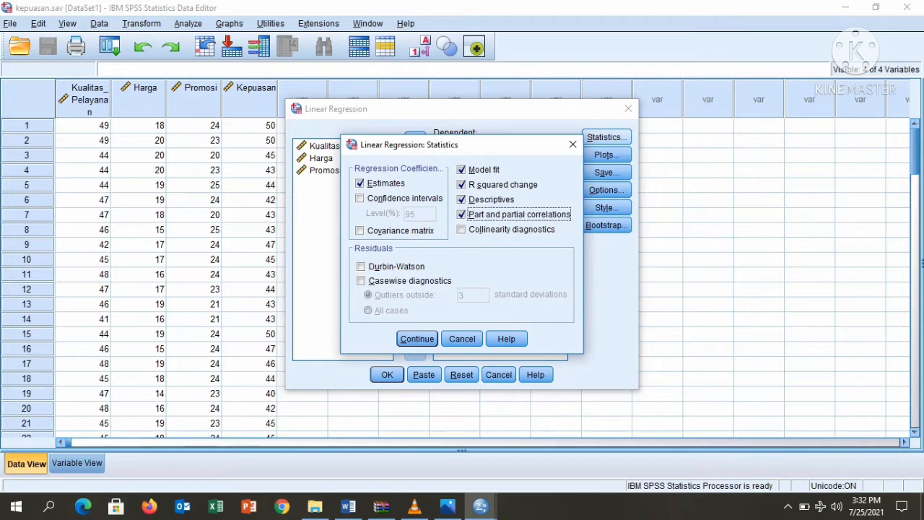
{"action": "left_click", "coordinate": [461, 229]}
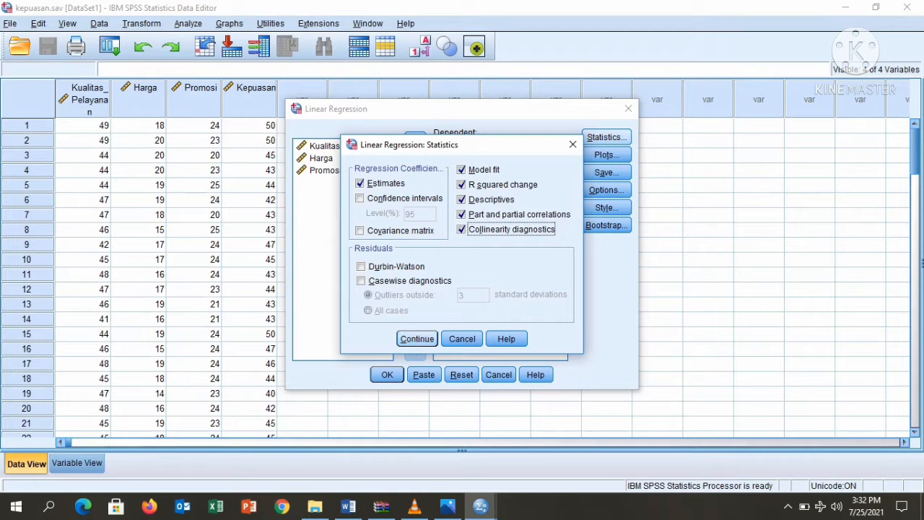
{"action": "left_click", "coordinate": [418, 339]}
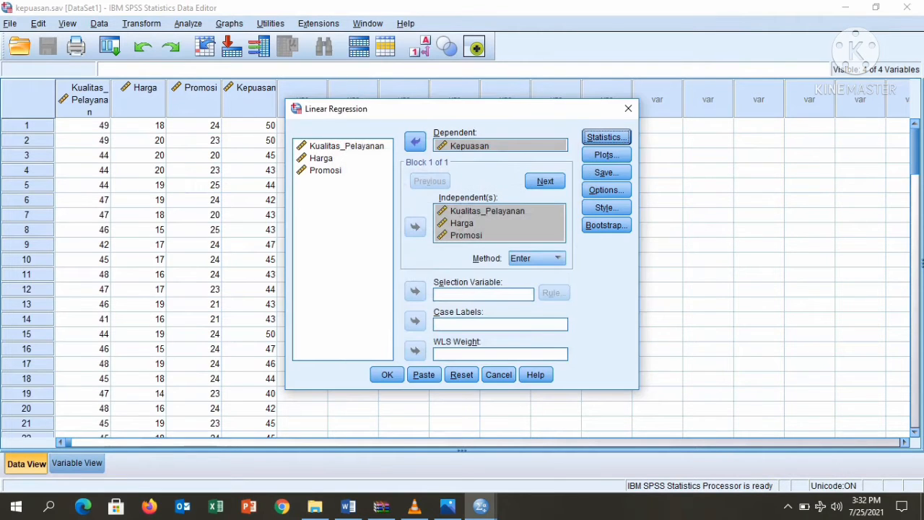
Request a *ZPRED (Y) vs *SRESID (X) scatterplot, residual histogram and normal probability plot
{"action": "left_click", "coordinate": [606, 154]}
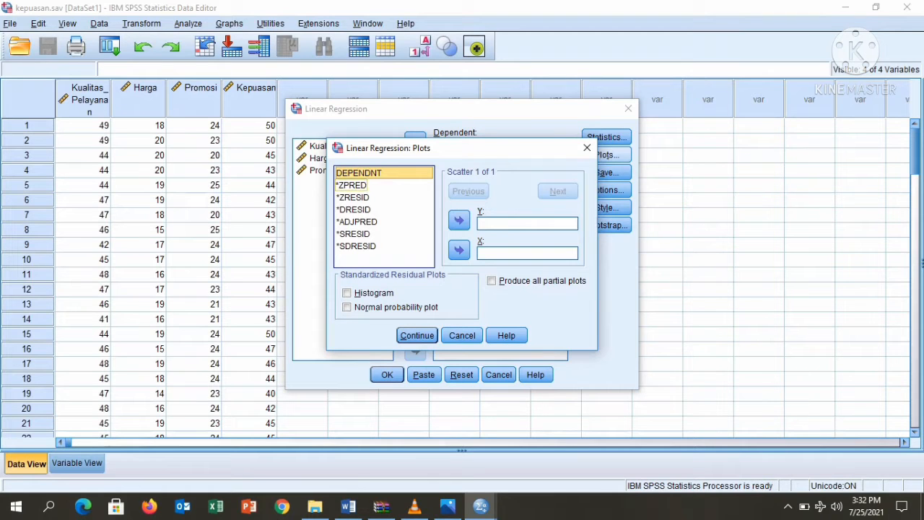
{"action": "left_click", "coordinate": [352, 185]}
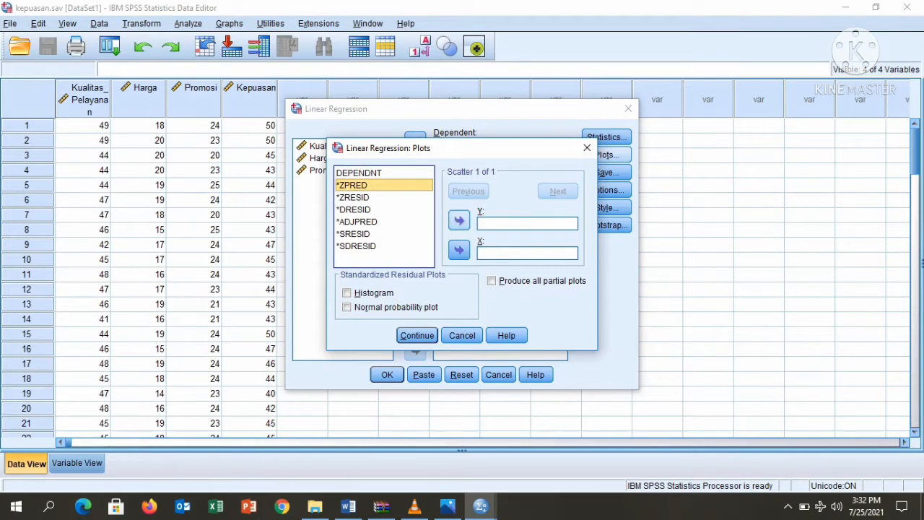
{"action": "left_click", "coordinate": [459, 221]}
{"action": "left_click", "coordinate": [353, 234]}
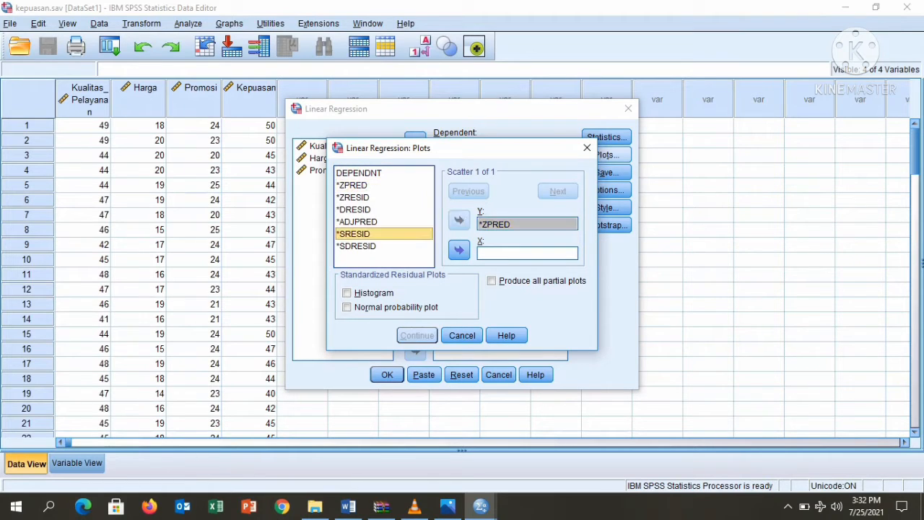
{"action": "left_click", "coordinate": [459, 250]}
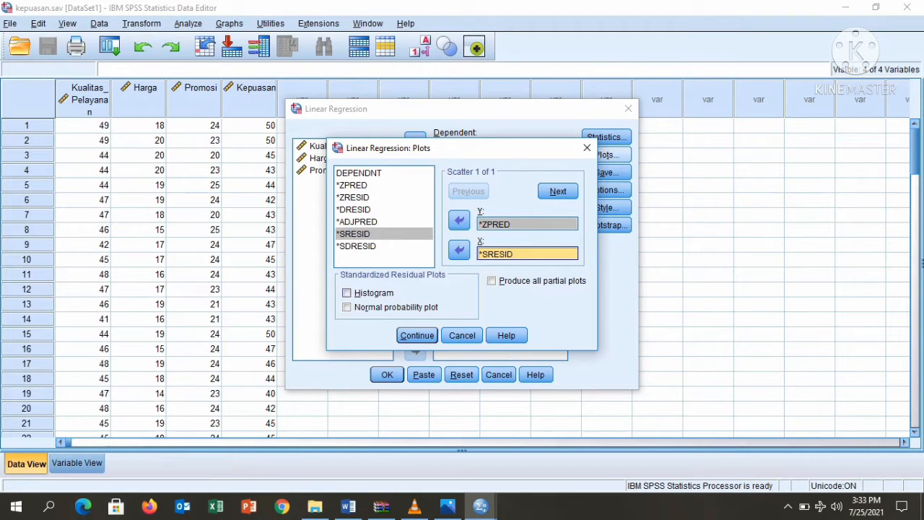
{"action": "left_click", "coordinate": [347, 294]}
{"action": "left_click", "coordinate": [348, 308]}
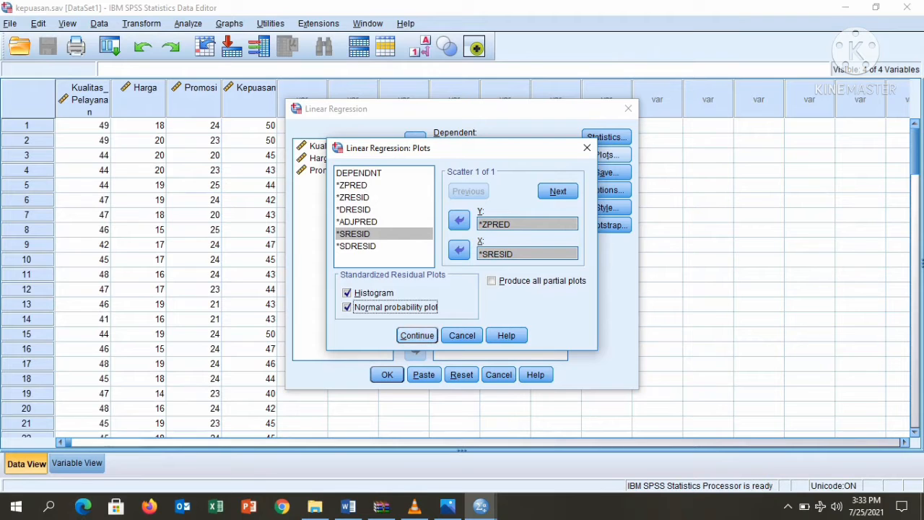
{"action": "left_click", "coordinate": [417, 336]}
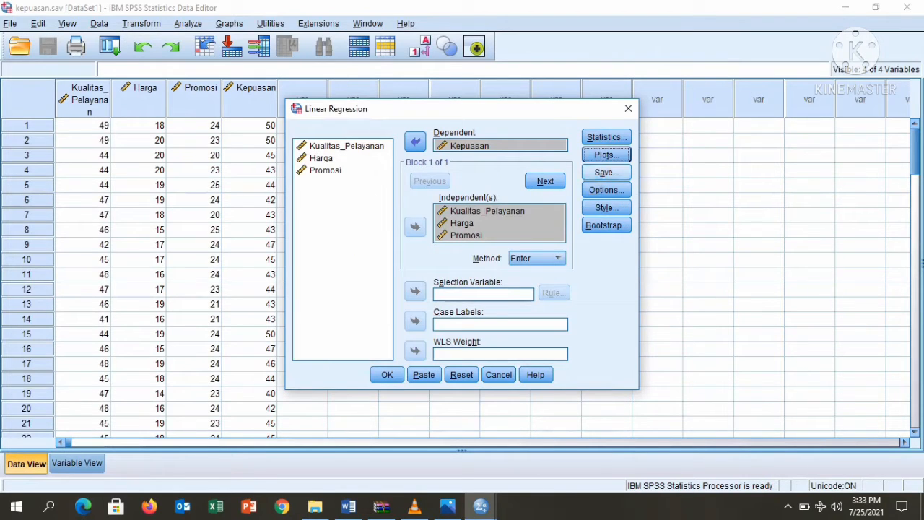
{"action": "left_click", "coordinate": [607, 173]}
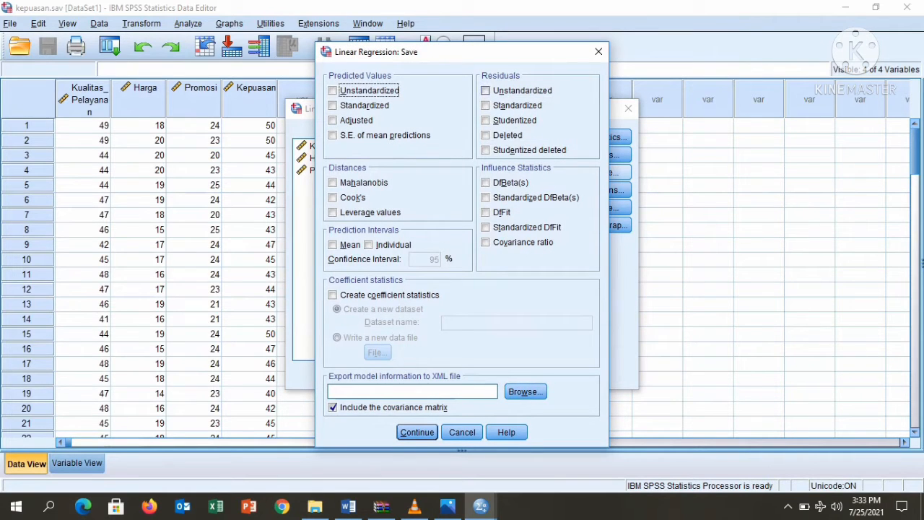
Save Unstandardized residuals as a new variable and run the regression
{"action": "left_click", "coordinate": [486, 90]}
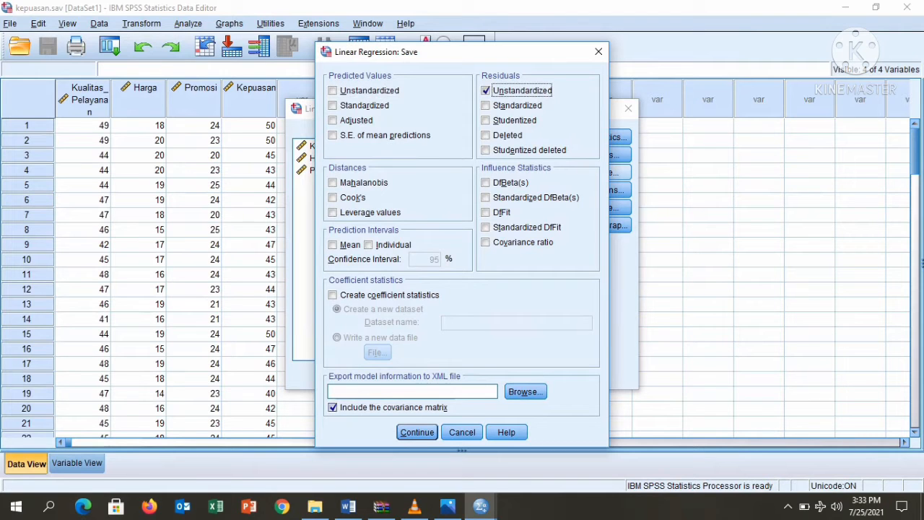
{"action": "left_click", "coordinate": [418, 431]}
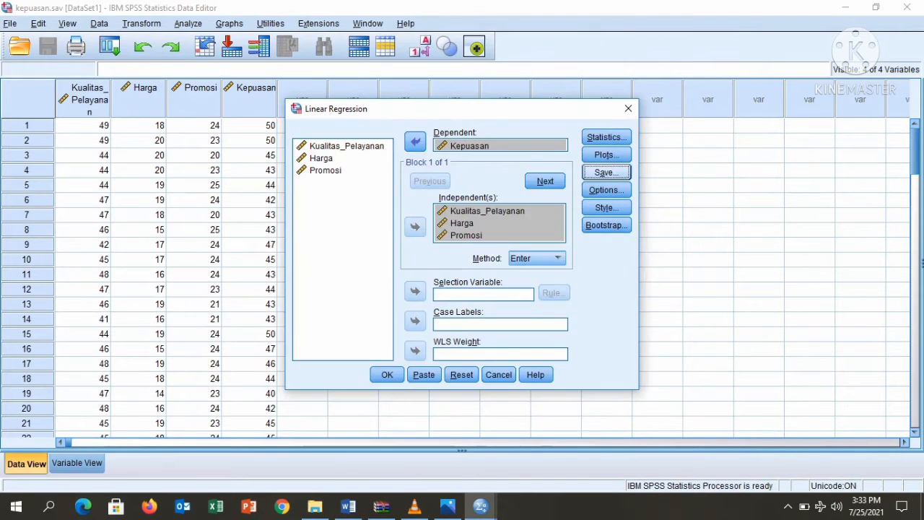
{"action": "left_click", "coordinate": [388, 374]}
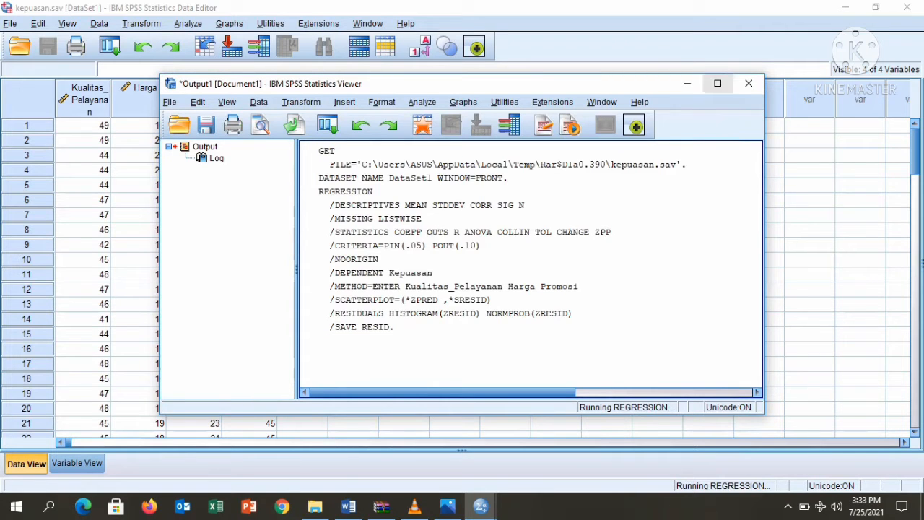
{"action": "left_click", "coordinate": [718, 84]}
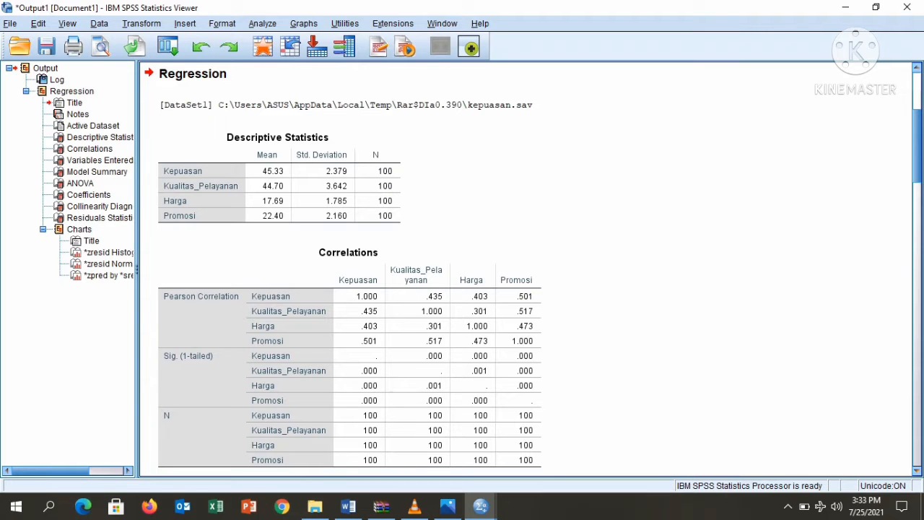
{"action": "scroll", "coordinate": [533, 271], "scroll_direction": "down", "scroll_amount": 1}
{"action": "scroll", "coordinate": [531, 269], "scroll_direction": "down", "scroll_amount": 8}
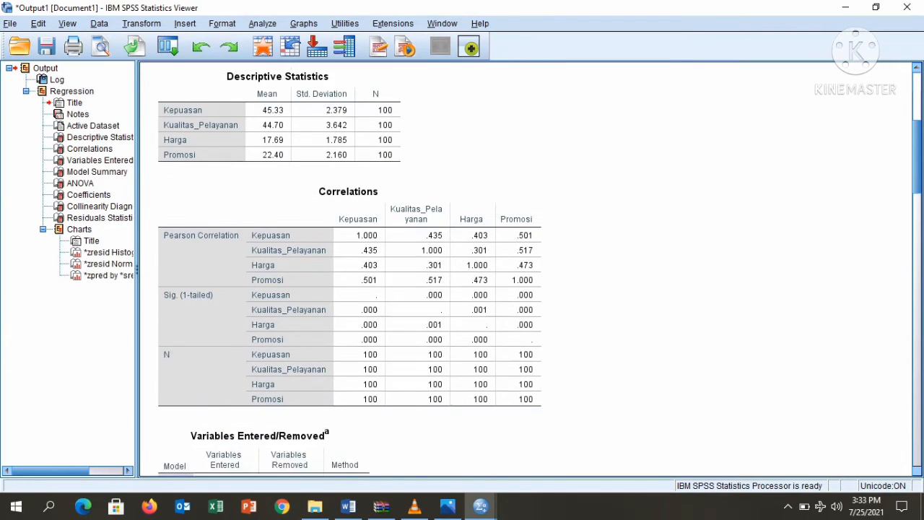
{"action": "scroll", "coordinate": [531, 269], "scroll_direction": "down", "scroll_amount": 10}
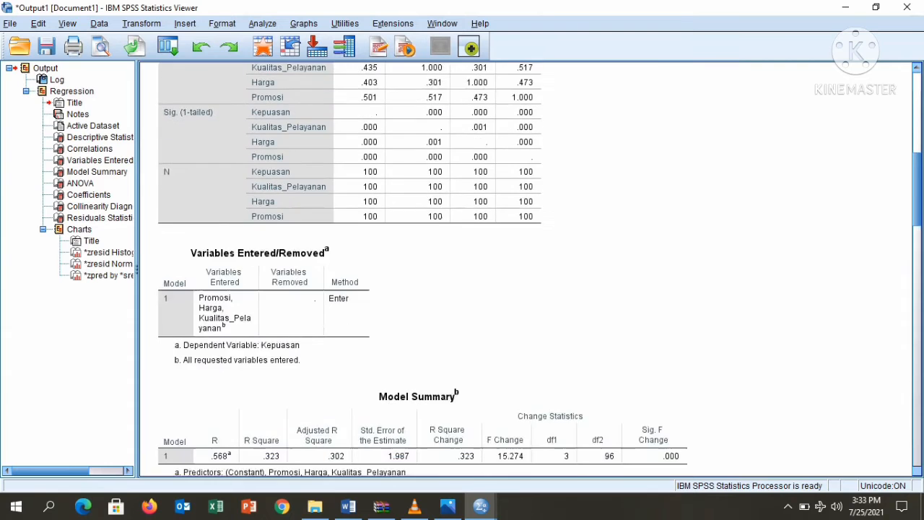
{"action": "scroll", "coordinate": [531, 270], "scroll_direction": "down", "scroll_amount": 11}
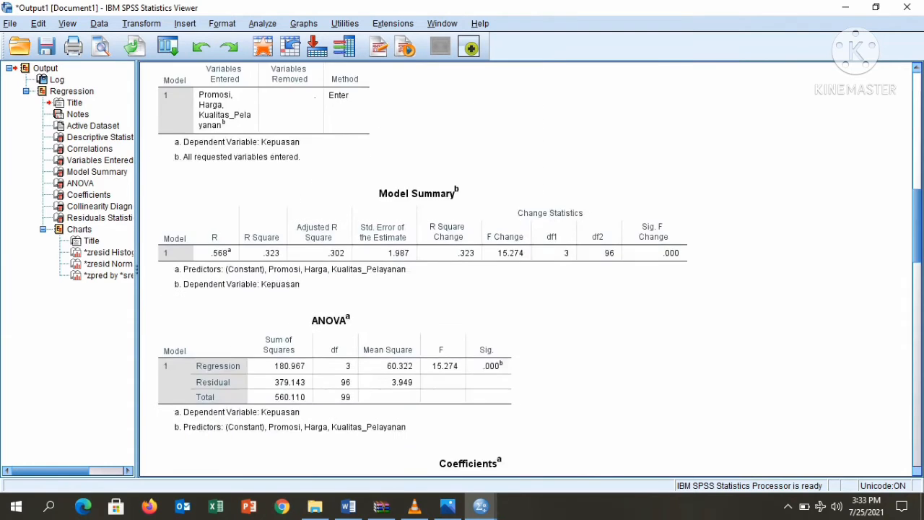
{"action": "scroll", "coordinate": [531, 270], "scroll_direction": "down", "scroll_amount": 10}
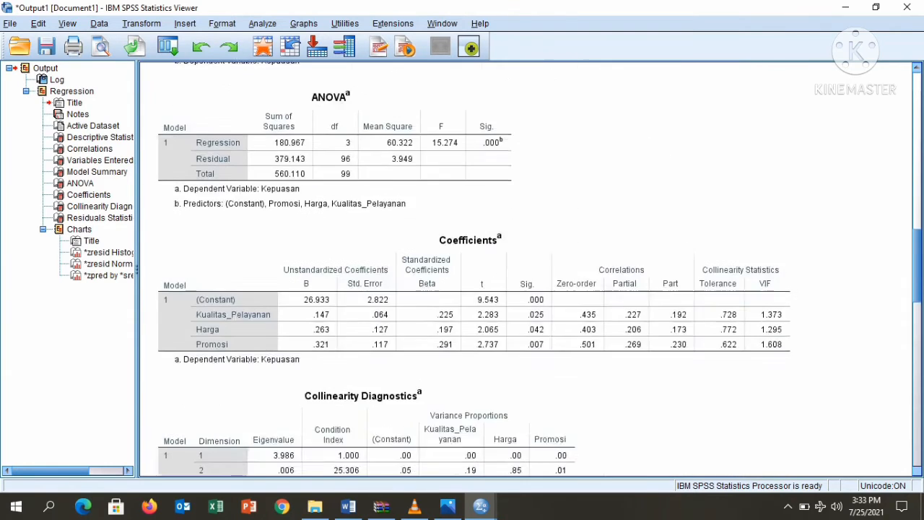
{"action": "scroll", "coordinate": [531, 269], "scroll_direction": "down", "scroll_amount": 9}
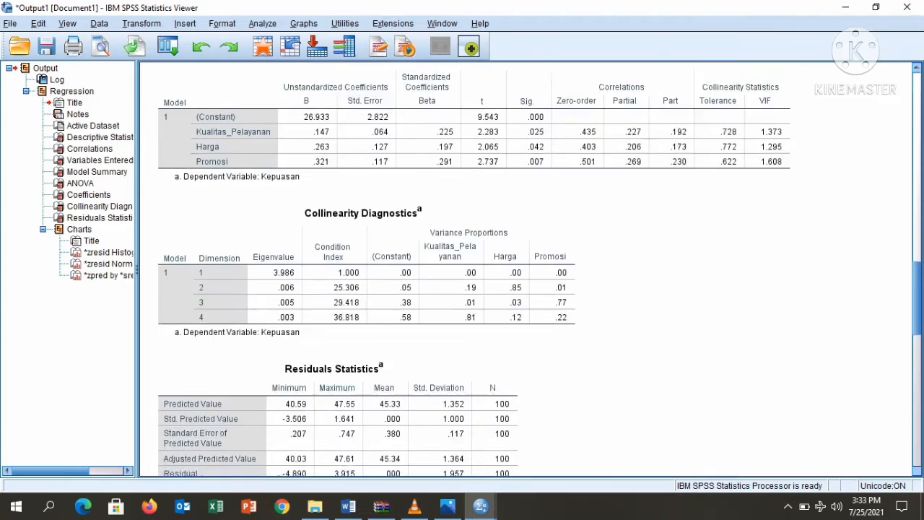
{"action": "scroll", "coordinate": [531, 270], "scroll_direction": "down", "scroll_amount": 9}
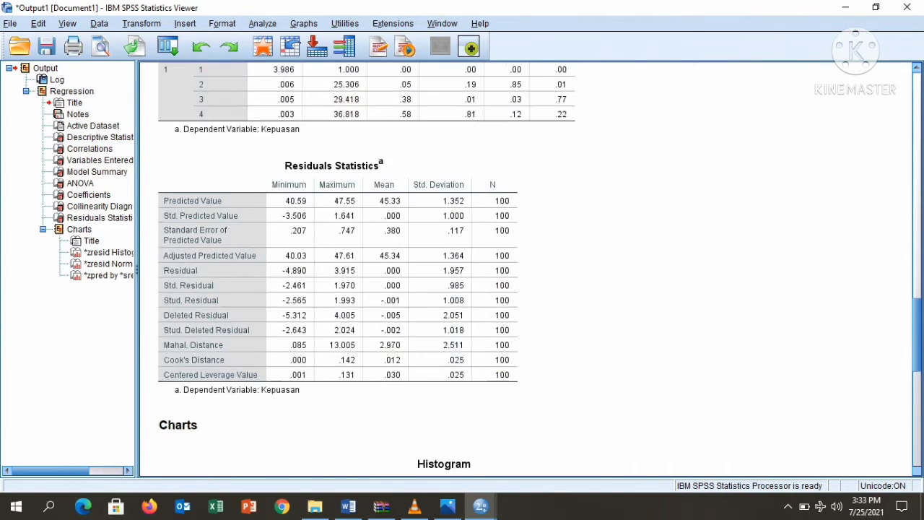
{"action": "scroll", "coordinate": [530, 269], "scroll_direction": "down", "scroll_amount": 8}
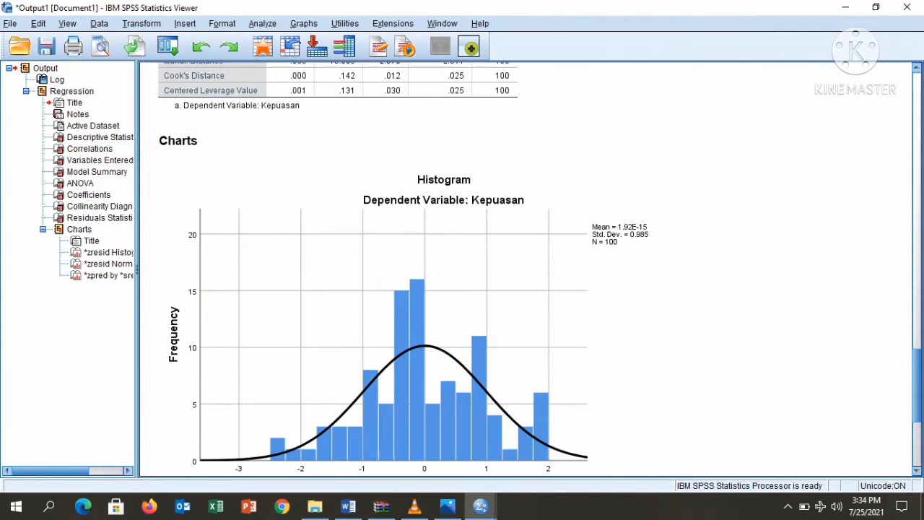
{"action": "scroll", "coordinate": [531, 269], "scroll_direction": "down", "scroll_amount": 9}
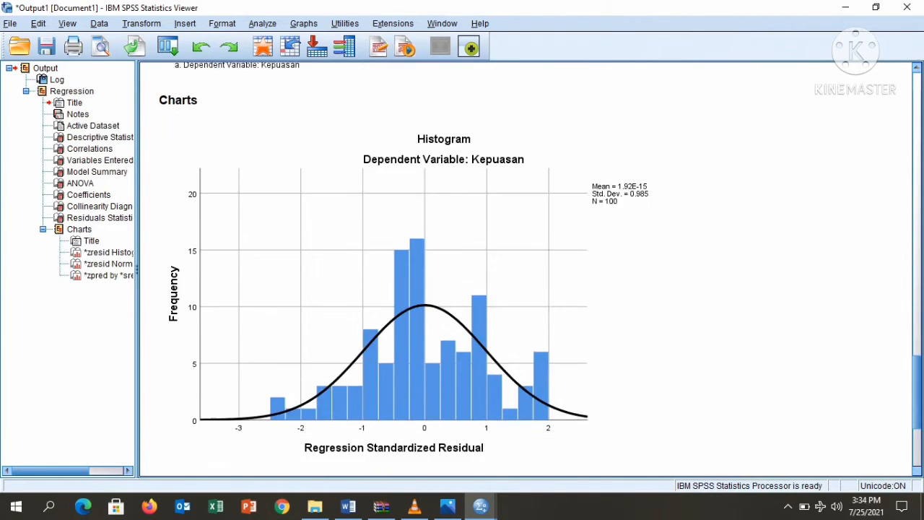
{"action": "scroll", "coordinate": [531, 270], "scroll_direction": "down", "scroll_amount": 10}
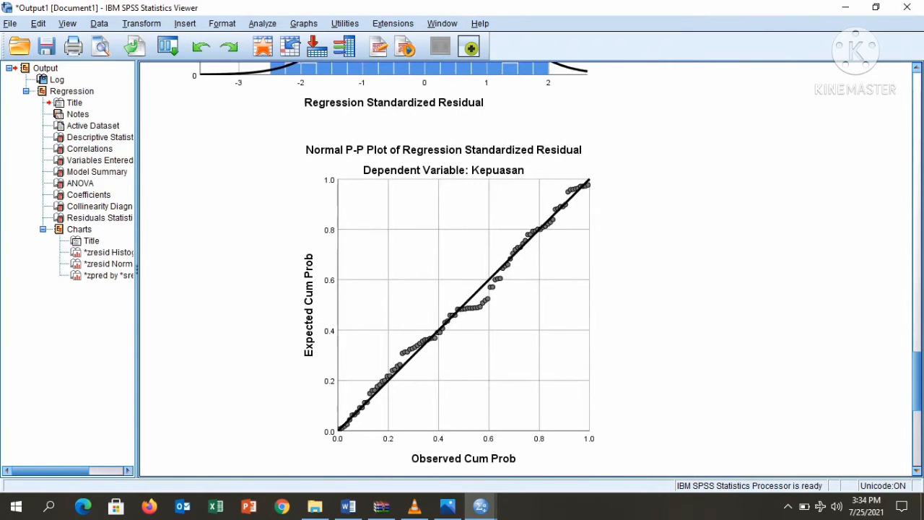
{"action": "scroll", "coordinate": [557, 263], "scroll_direction": "down", "scroll_amount": 1}
{"action": "scroll", "coordinate": [531, 269], "scroll_direction": "down", "scroll_amount": 1}
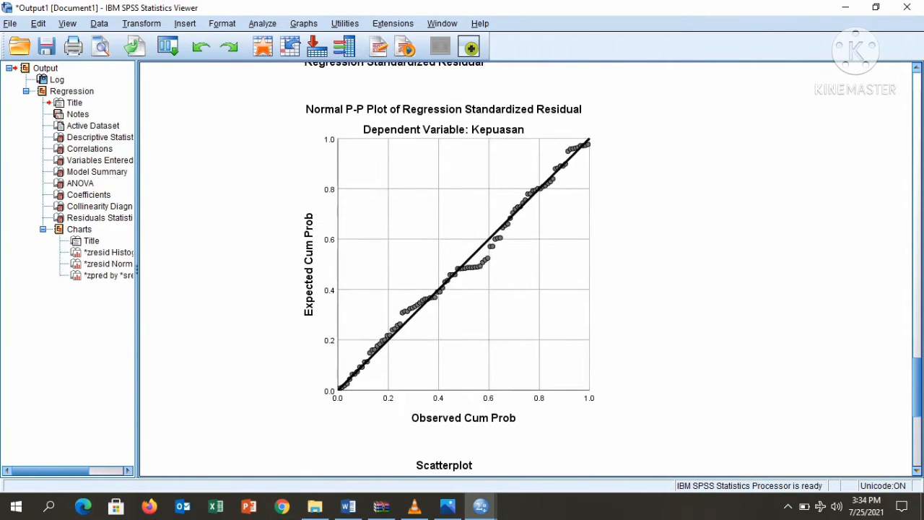
{"action": "scroll", "coordinate": [527, 269], "scroll_direction": "down", "scroll_amount": 2}
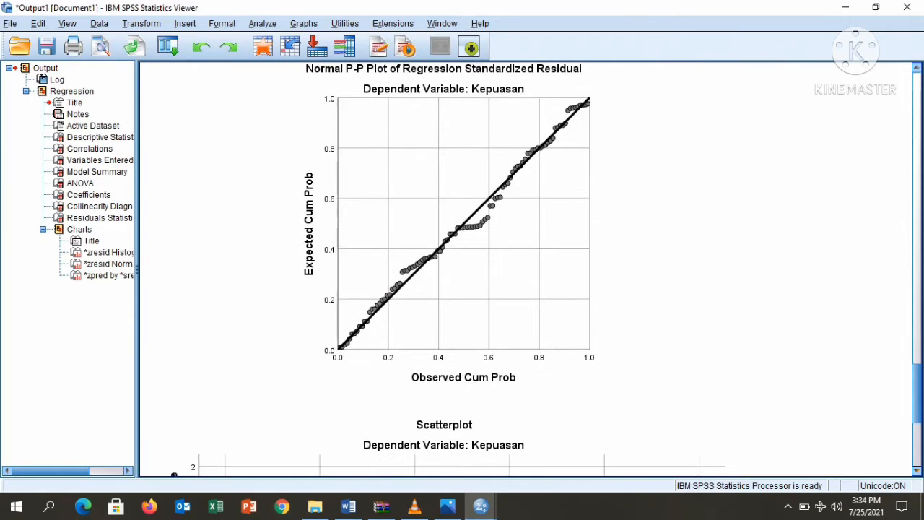
{"action": "scroll", "coordinate": [546, 268], "scroll_direction": "down", "scroll_amount": 4}
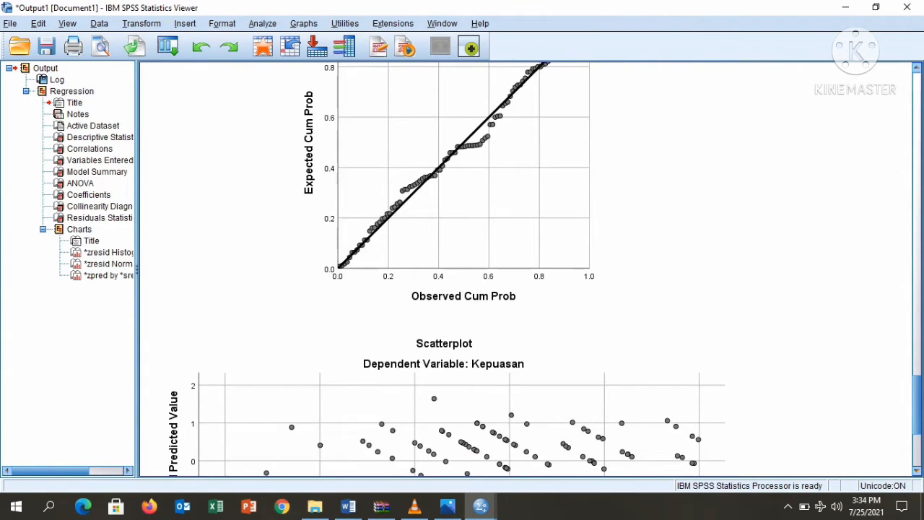
{"action": "scroll", "coordinate": [531, 269], "scroll_direction": "down", "scroll_amount": 12}
{"action": "scroll", "coordinate": [531, 269], "scroll_direction": "up", "scroll_amount": 20}
{"action": "scroll", "coordinate": [527, 269], "scroll_direction": "up", "scroll_amount": 20}
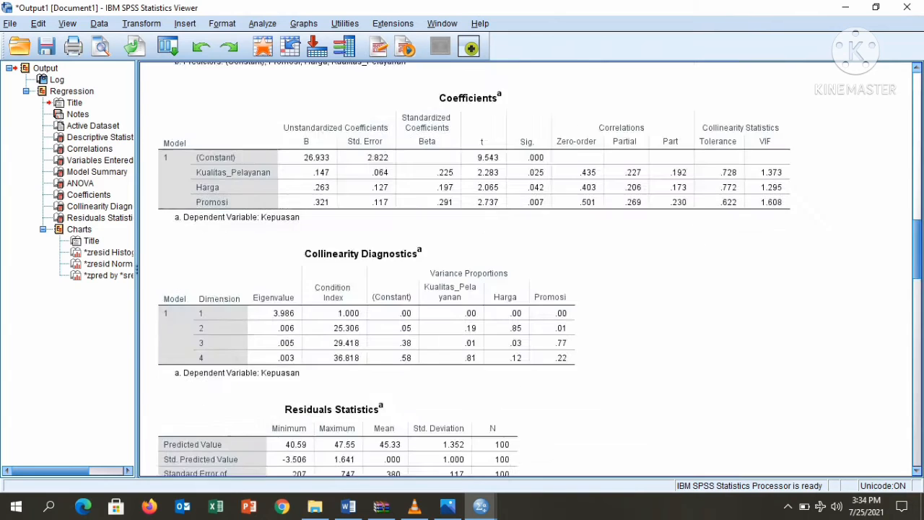
{"action": "scroll", "coordinate": [527, 270], "scroll_direction": "up", "scroll_amount": 5}
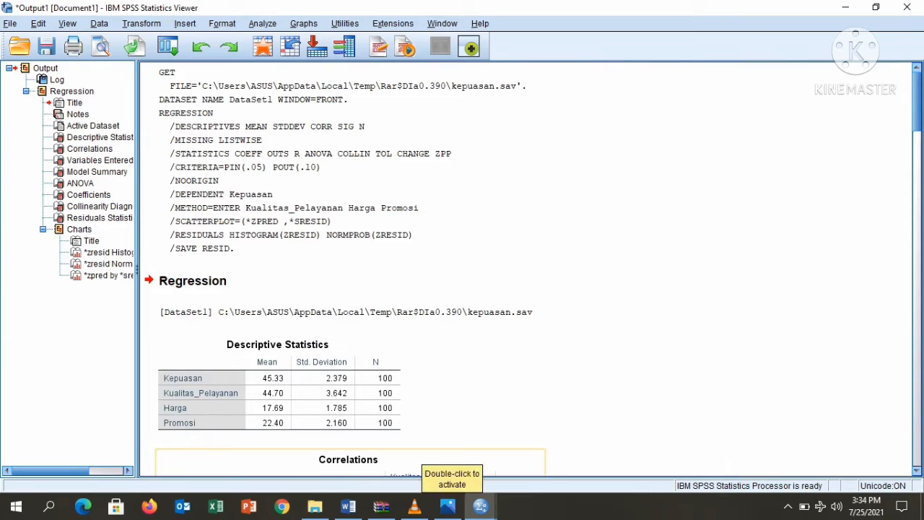
Scroll down to the Coefficients table in the SPSS output and copy it
{"action": "scroll", "coordinate": [528, 289], "scroll_direction": "down", "scroll_amount": 5}
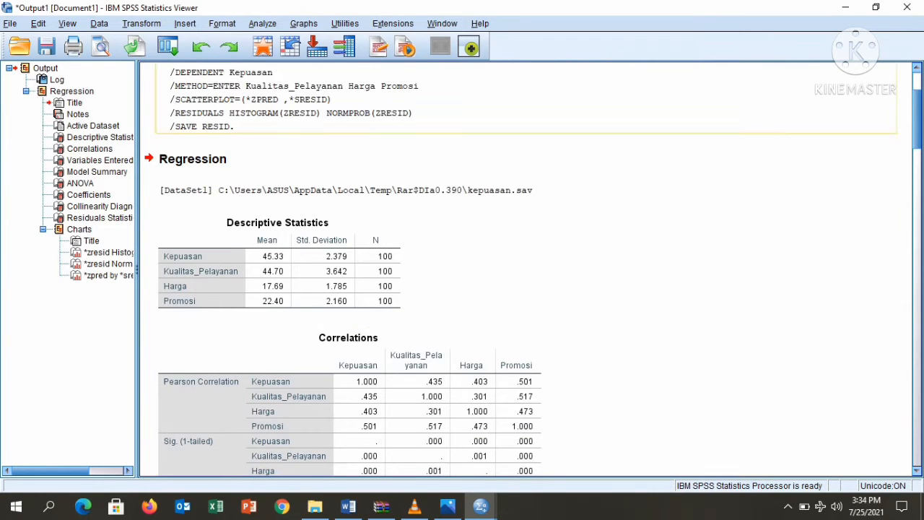
{"action": "scroll", "coordinate": [527, 289], "scroll_direction": "down", "scroll_amount": 5}
{"action": "scroll", "coordinate": [531, 271], "scroll_direction": "down", "scroll_amount": 15}
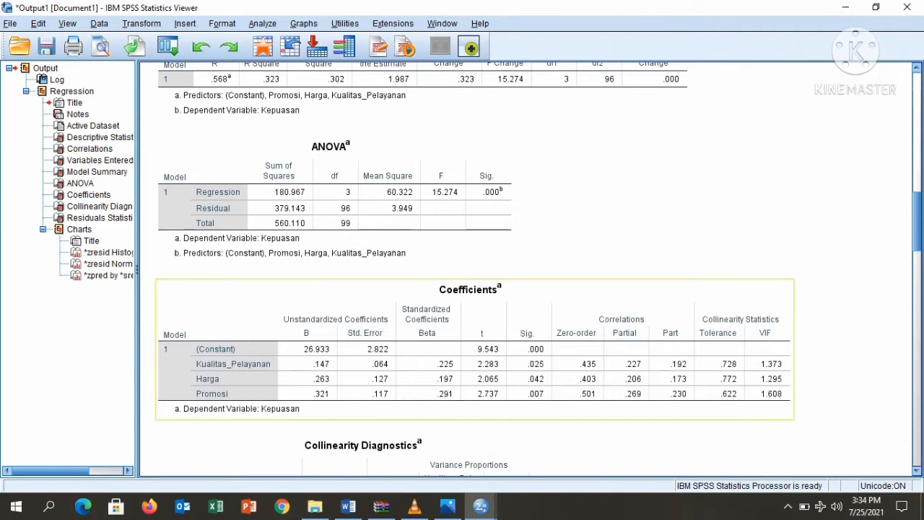
{"action": "left_click", "coordinate": [475, 349]}
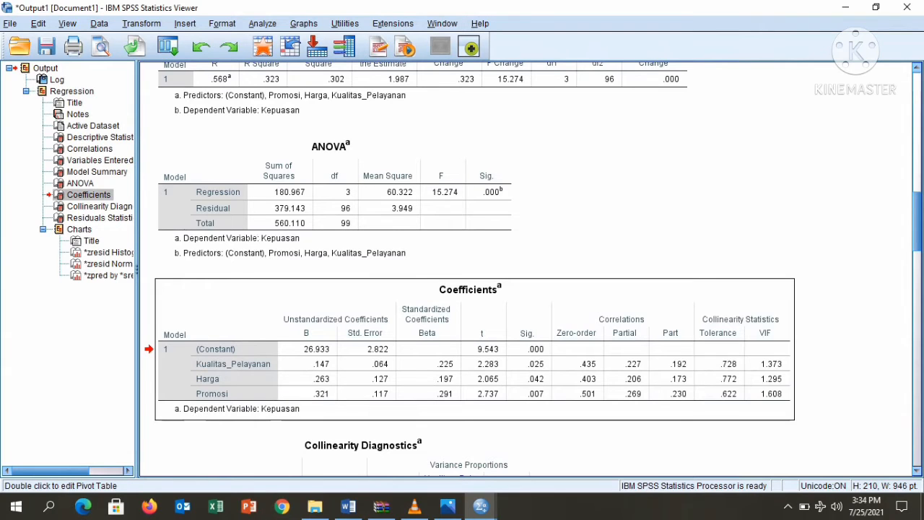
{"action": "right_click", "coordinate": [681, 307]}
{"action": "left_click", "coordinate": [694, 331]}
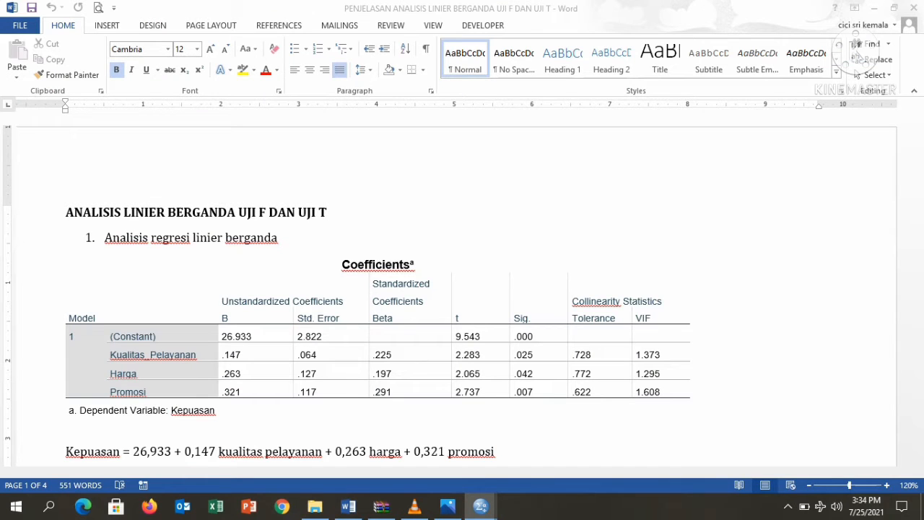
Back in the Word report, review the Coefficients table's B values 26.933, .147, .263 and .321
{"action": "left_click", "coordinate": [121, 212]}
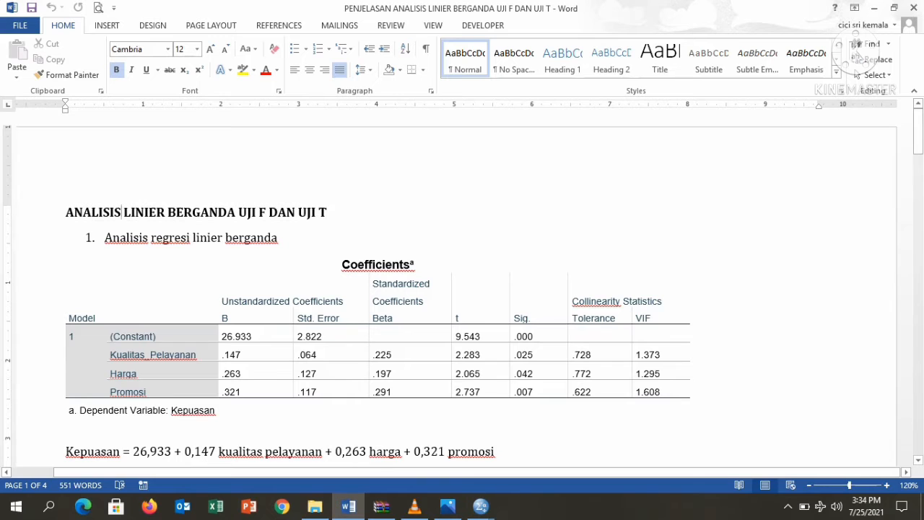
{"action": "scroll", "coordinate": [462, 289], "scroll_direction": "down", "scroll_amount": 1}
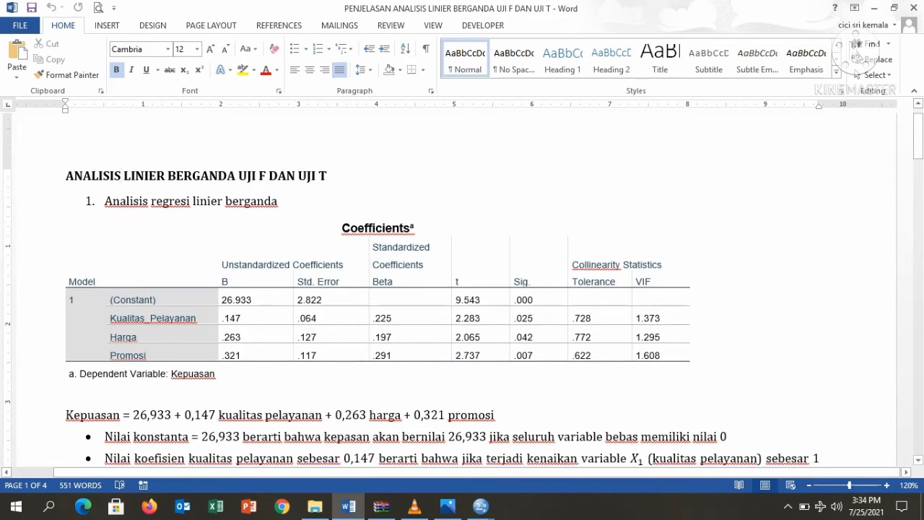
{"action": "left_click_drag", "start_coordinate": [850, 485], "coordinate": [848, 486]}
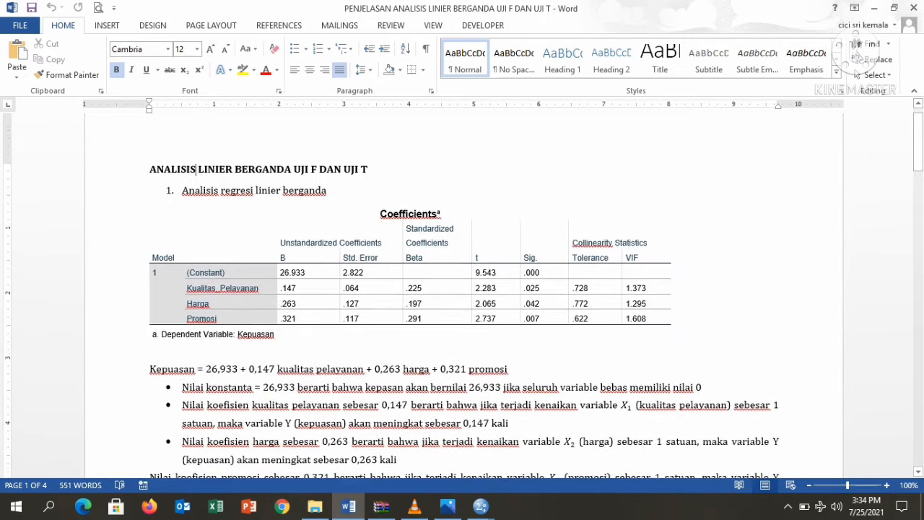
{"action": "scroll", "coordinate": [462, 296], "scroll_direction": "down", "scroll_amount": 1}
{"action": "scroll", "coordinate": [463, 296], "scroll_direction": "down", "scroll_amount": 1}
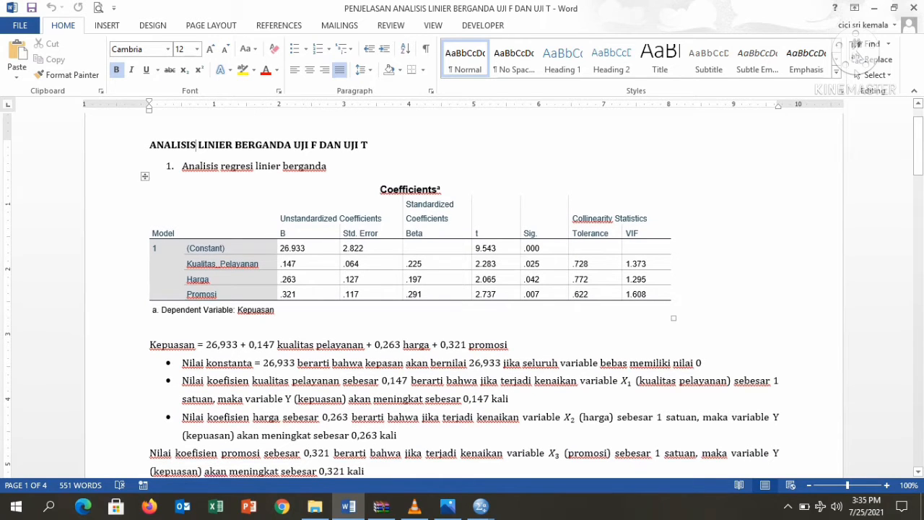
{"action": "left_click_drag", "start_coordinate": [283, 218], "coordinate": [304, 294]}
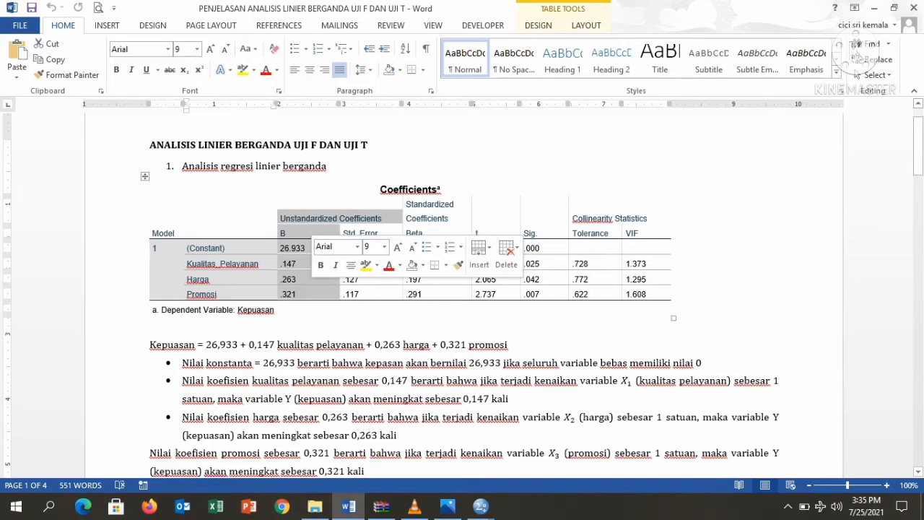
{"action": "left_click", "coordinate": [330, 363]}
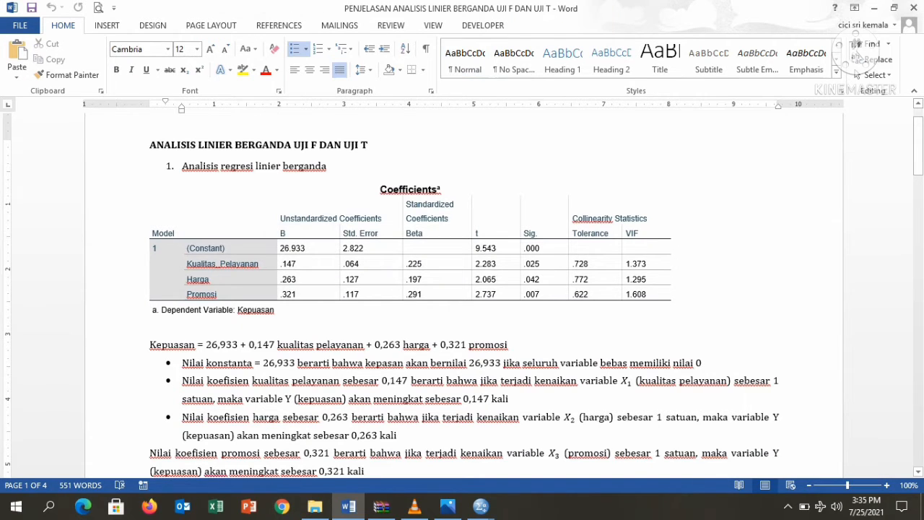
{"action": "scroll", "coordinate": [462, 296], "scroll_direction": "down", "scroll_amount": 1}
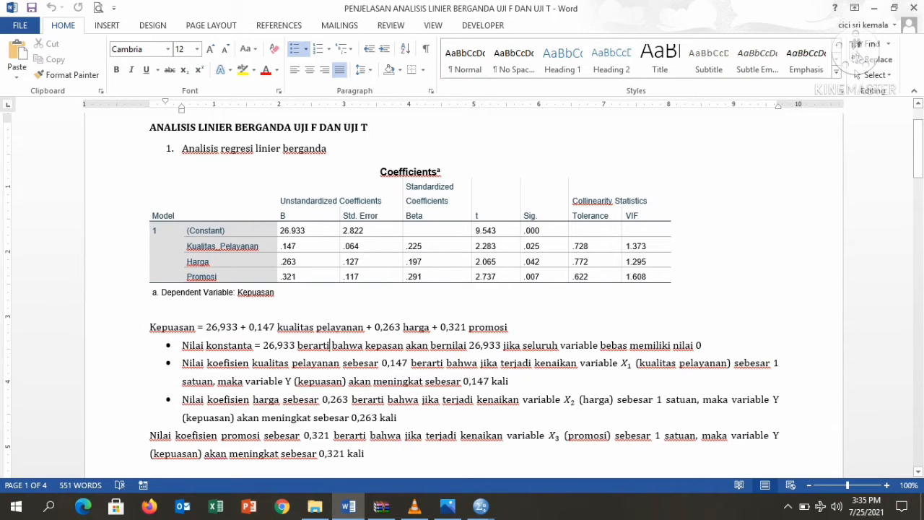
{"action": "left_click_drag", "start_coordinate": [297, 247], "coordinate": [280, 246]}
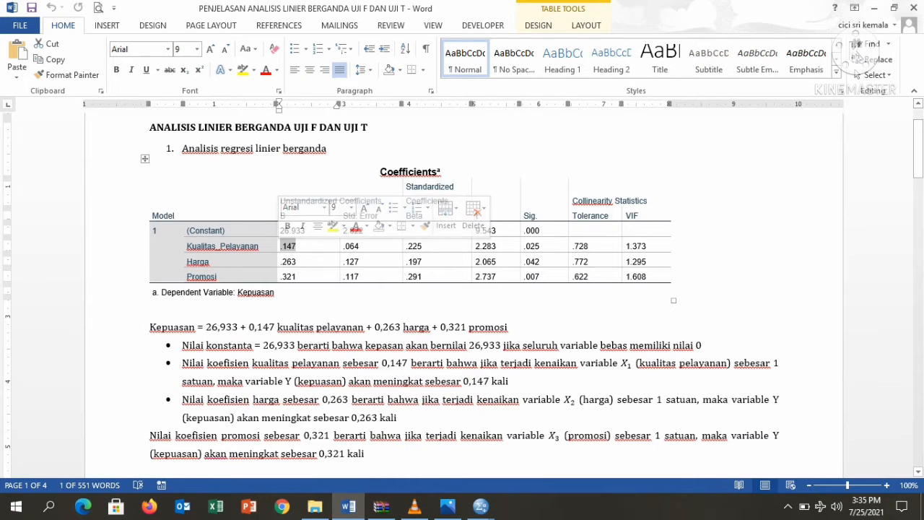
{"action": "left_click", "coordinate": [296, 262]}
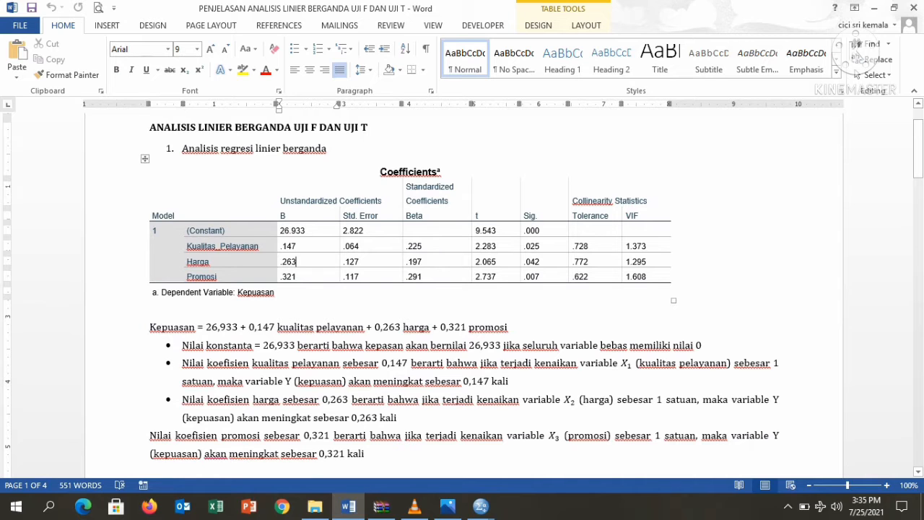
{"action": "scroll", "coordinate": [463, 288], "scroll_direction": "down", "scroll_amount": 1}
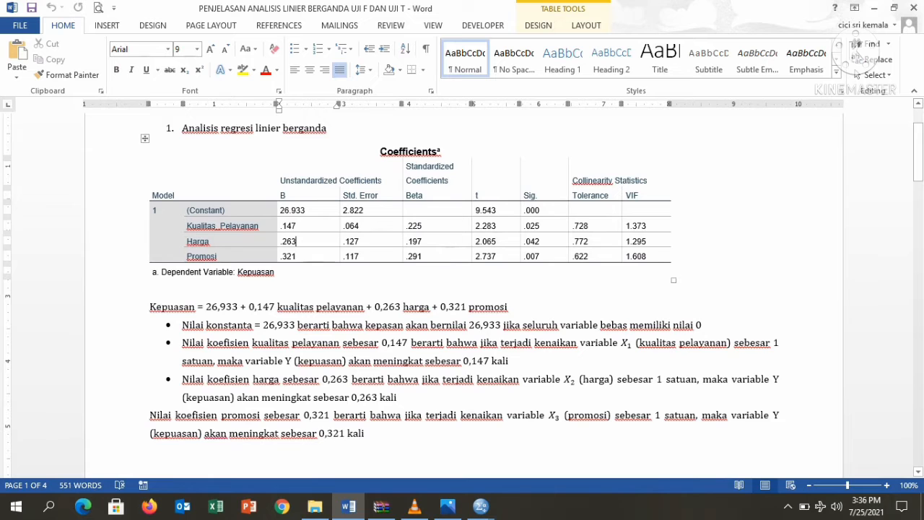
{"action": "left_click_drag", "start_coordinate": [258, 226], "coordinate": [188, 226]}
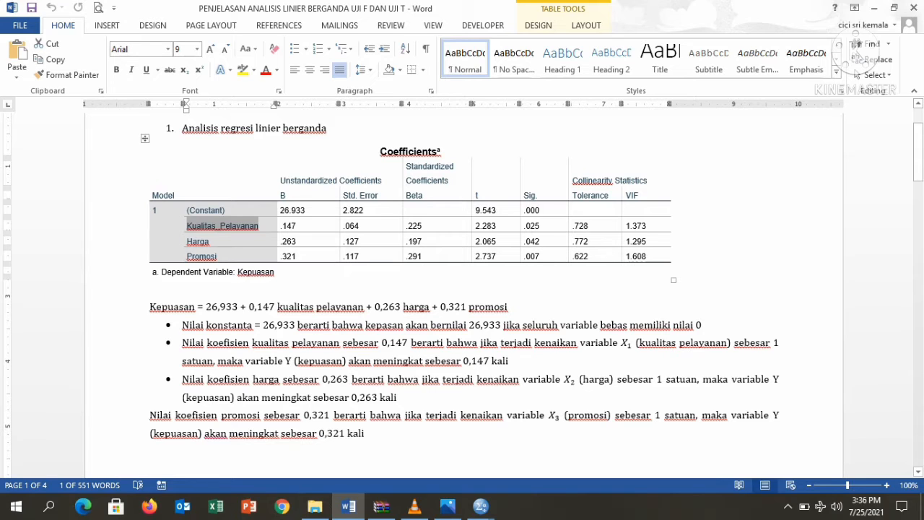
{"action": "left_click", "coordinate": [424, 361]}
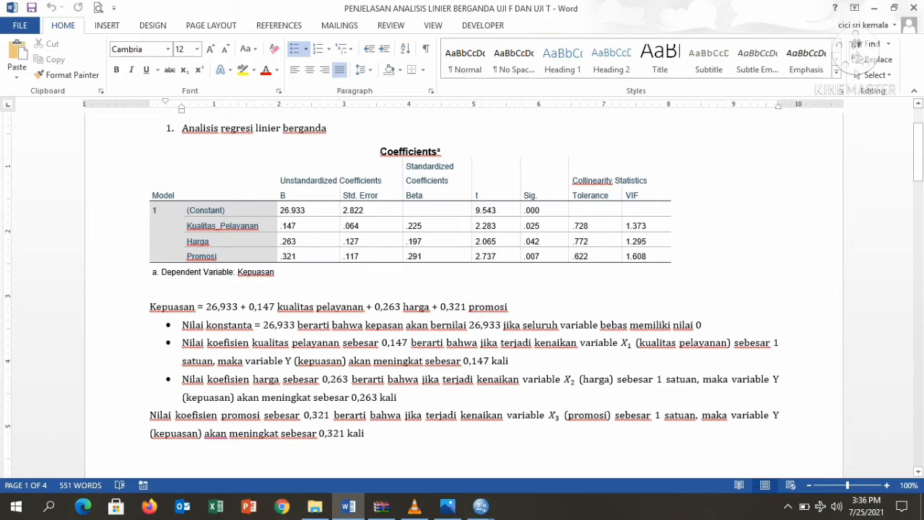
{"action": "scroll", "coordinate": [462, 289], "scroll_direction": "down", "scroll_amount": 1}
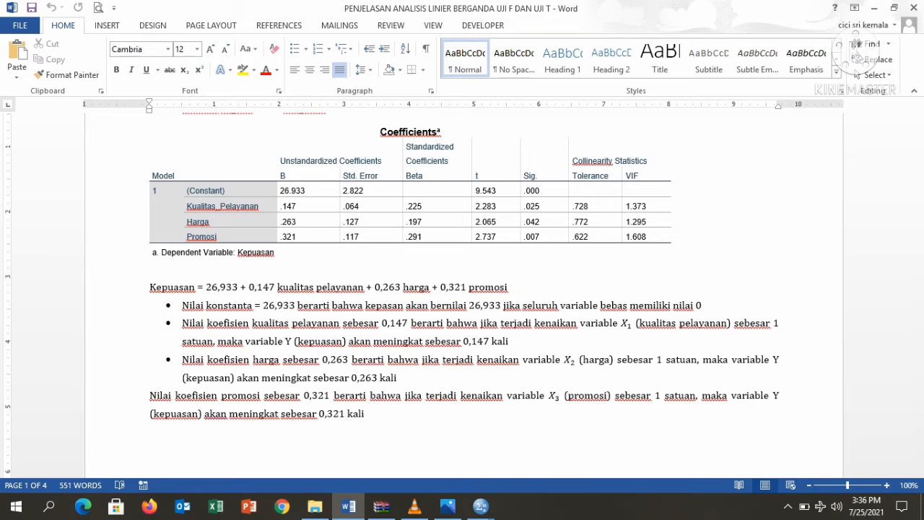
Make the 'Nilai koefisien promosi' 0,321 explanation its own bullet point in the coefficient list
{"action": "key", "text": "BackSpace"}
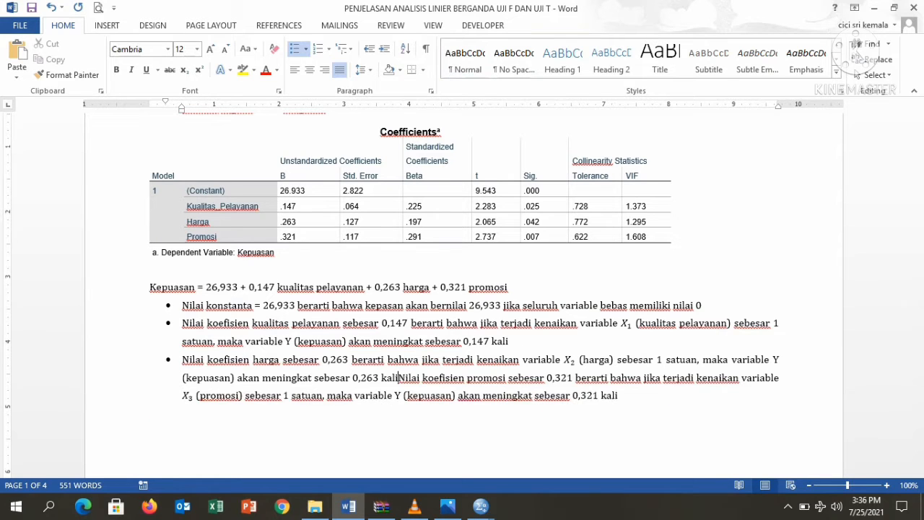
{"action": "key", "text": "Return"}
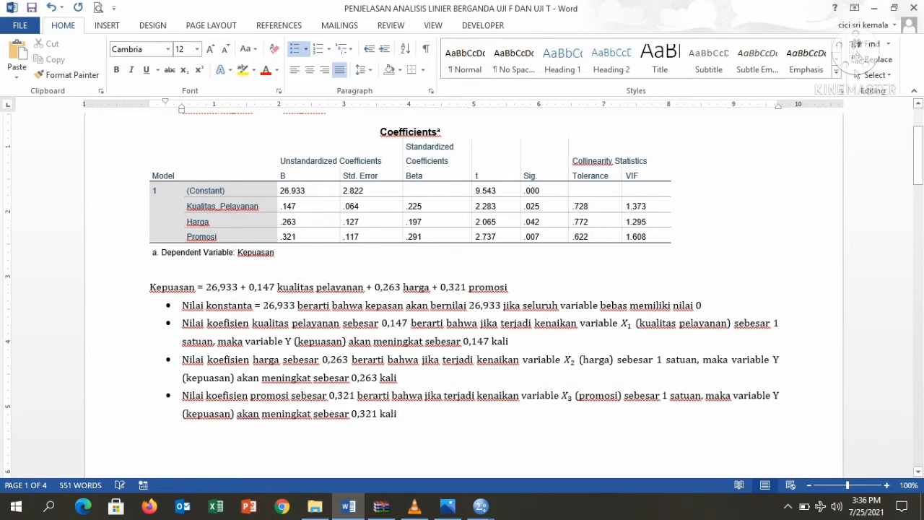
{"action": "scroll", "coordinate": [462, 289], "scroll_direction": "down", "scroll_amount": 3}
{"action": "scroll", "coordinate": [463, 289], "scroll_direction": "down", "scroll_amount": 7}
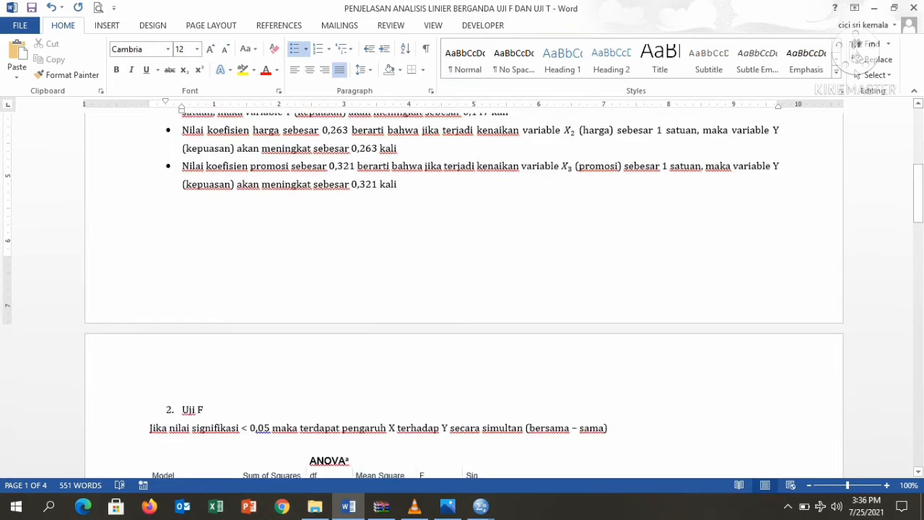
{"action": "scroll", "coordinate": [462, 289], "scroll_direction": "down", "scroll_amount": 1}
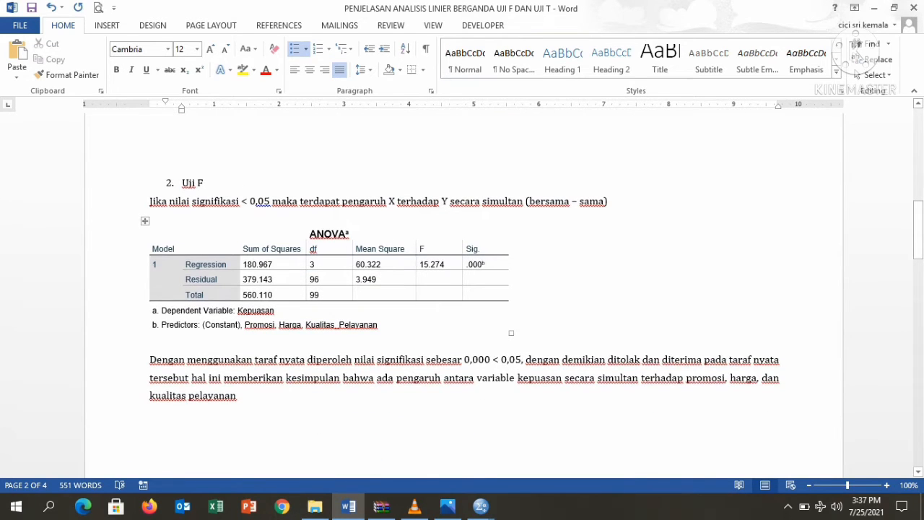
Copy the ANOVA table from the SPSS output viewer and return to the Word report
{"action": "left_click", "coordinate": [481, 507]}
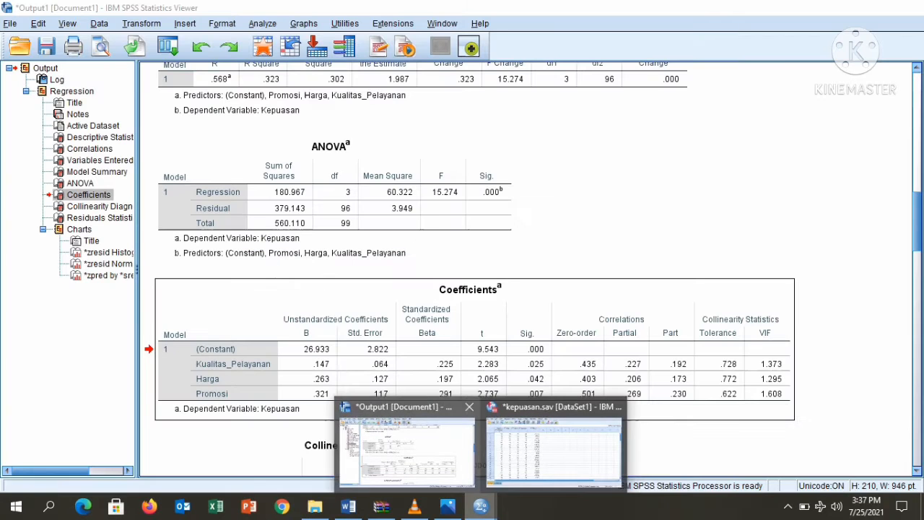
{"action": "left_click", "coordinate": [406, 444]}
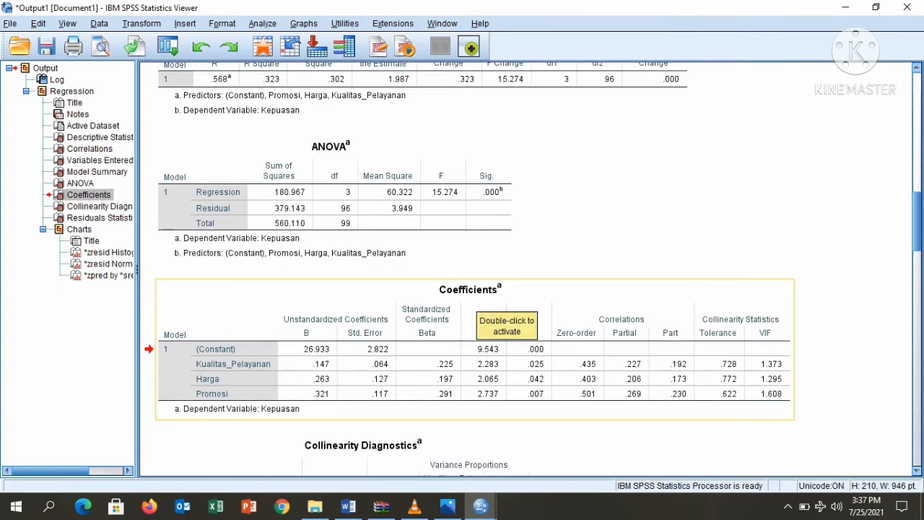
{"action": "left_click", "coordinate": [462, 249]}
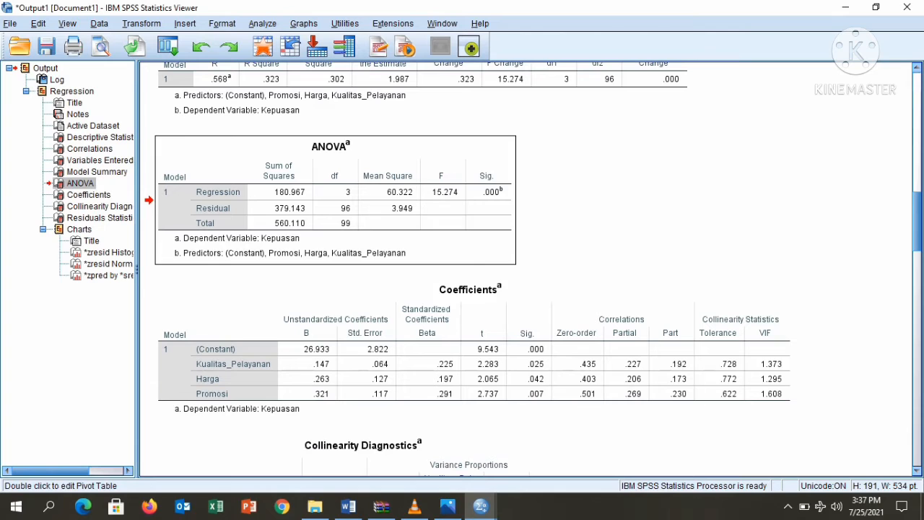
{"action": "right_click", "coordinate": [442, 177]}
{"action": "left_click", "coordinate": [456, 203]}
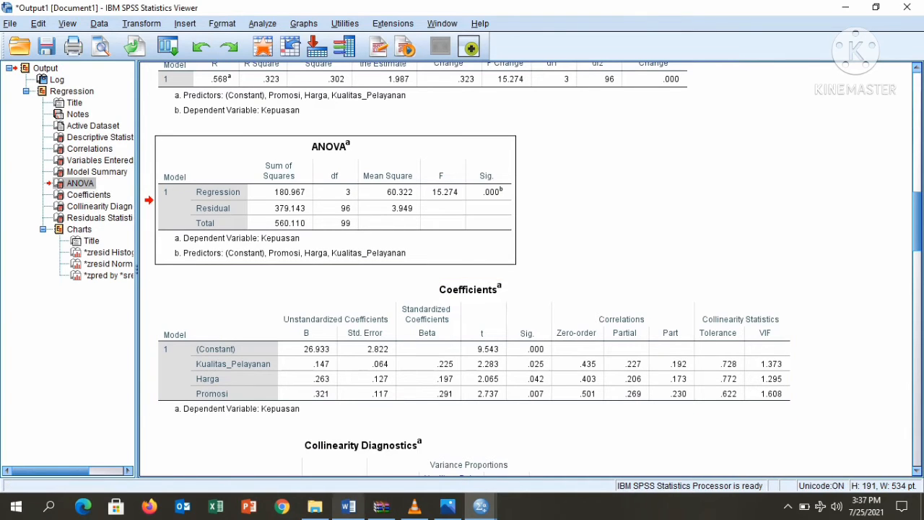
{"action": "left_click", "coordinate": [348, 507]}
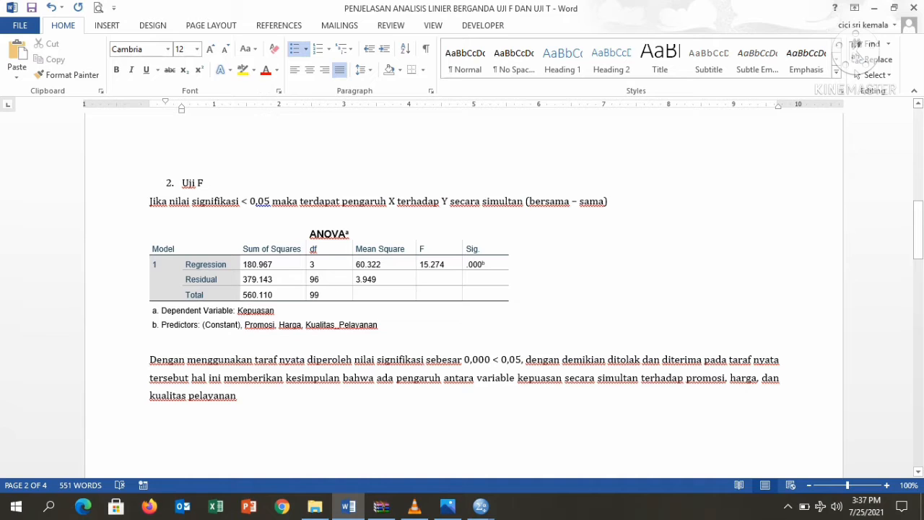
{"action": "left_click_drag", "start_coordinate": [387, 201], "coordinate": [481, 202]}
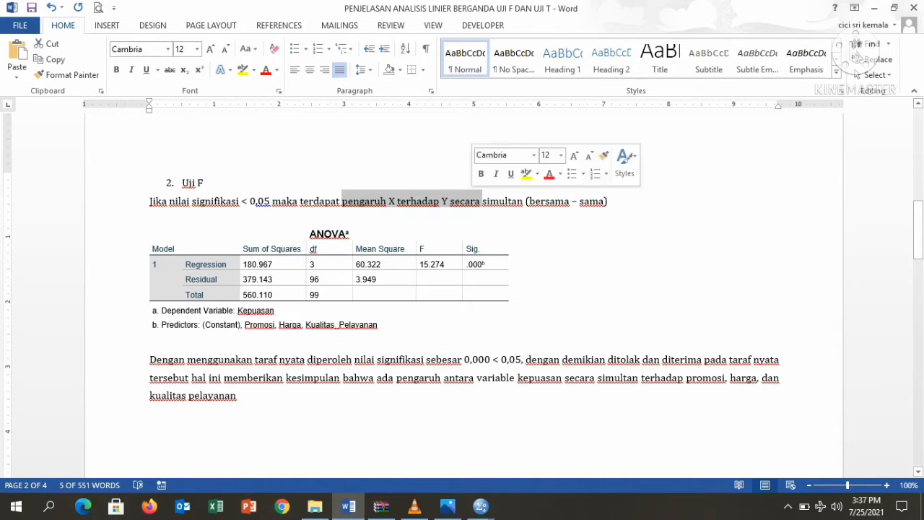
{"action": "left_click", "coordinate": [521, 201]}
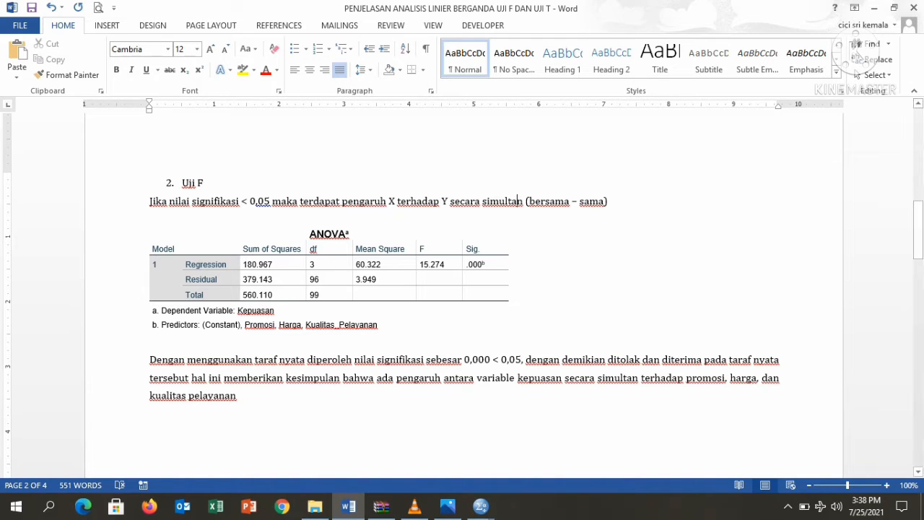
{"action": "mouse_move", "coordinate": [481, 505]}
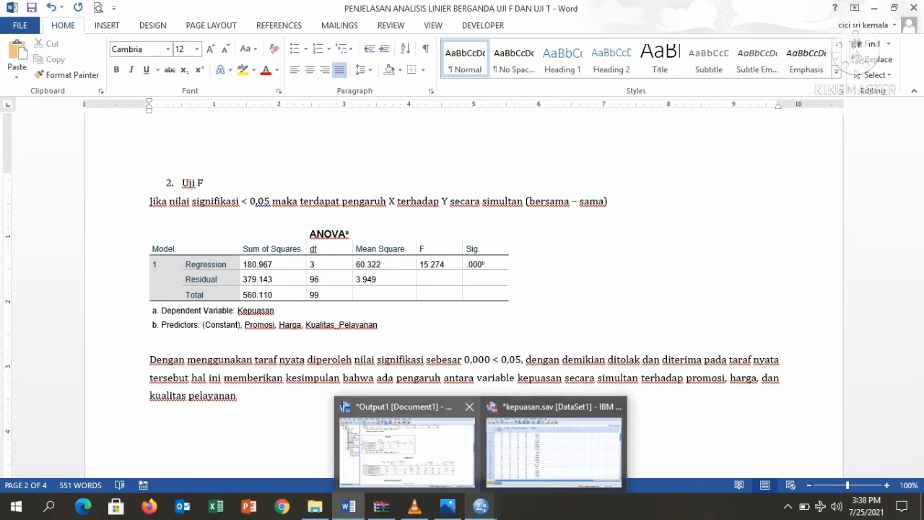
Copy the Coefficients table from the SPSS regression output and return to Word's Uji F section
{"action": "left_click", "coordinate": [406, 444]}
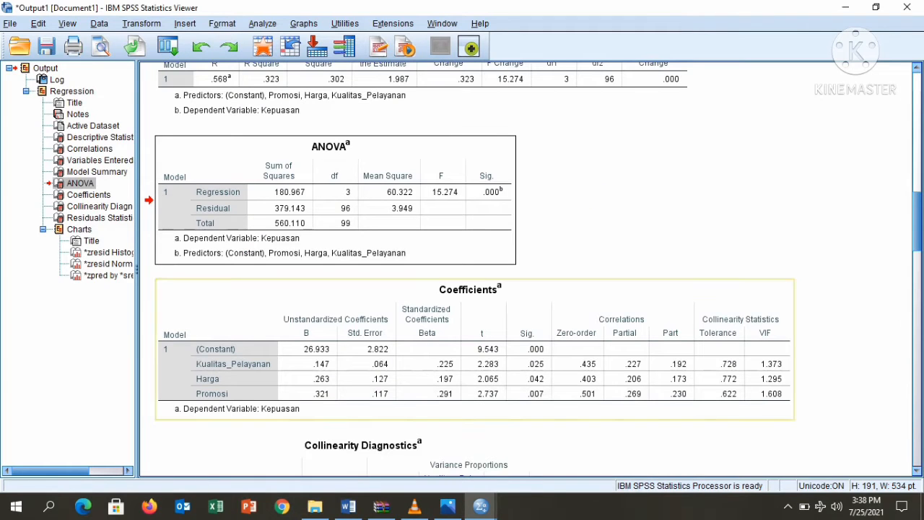
{"action": "scroll", "coordinate": [470, 267], "scroll_direction": "down", "scroll_amount": 3}
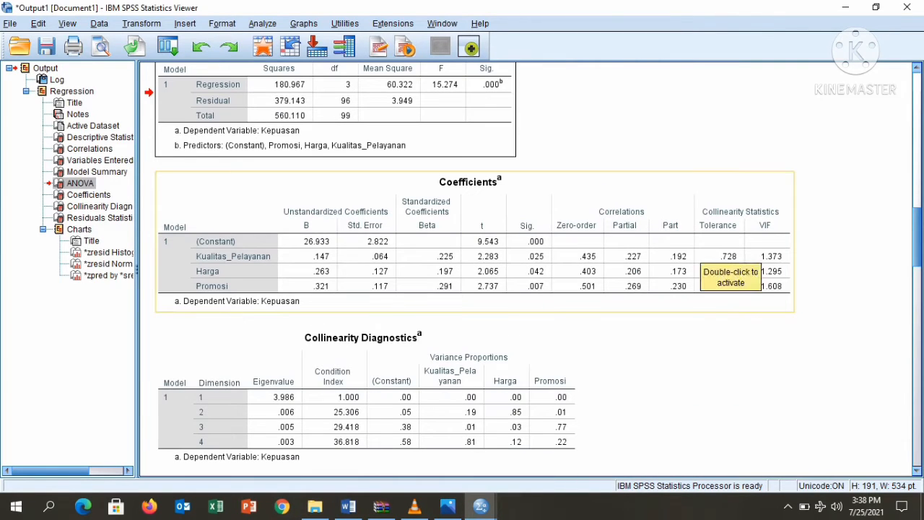
{"action": "right_click", "coordinate": [758, 253]}
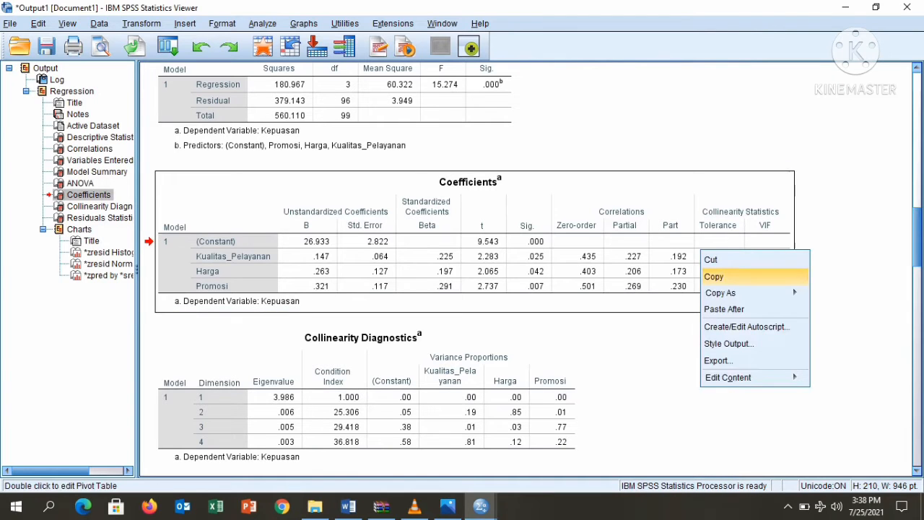
{"action": "left_click", "coordinate": [773, 274]}
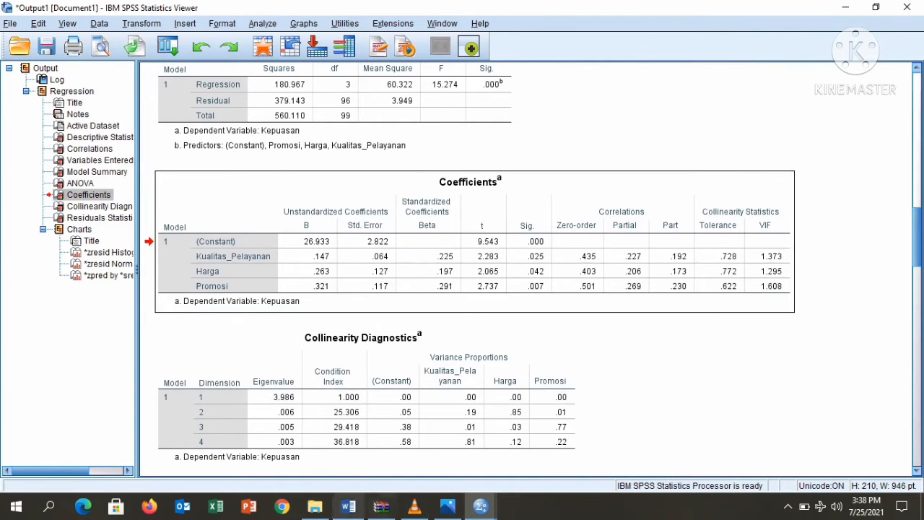
{"action": "left_click", "coordinate": [348, 506]}
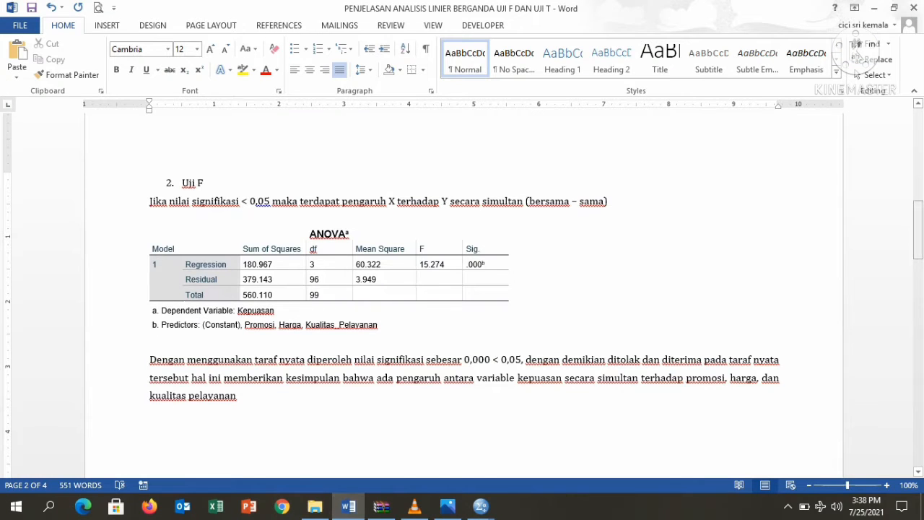
Go to the Uji T section and check the Sig. values .025, .042 and .007 against the X1 line
{"action": "left_click_drag", "start_coordinate": [918, 229], "coordinate": [918, 323]}
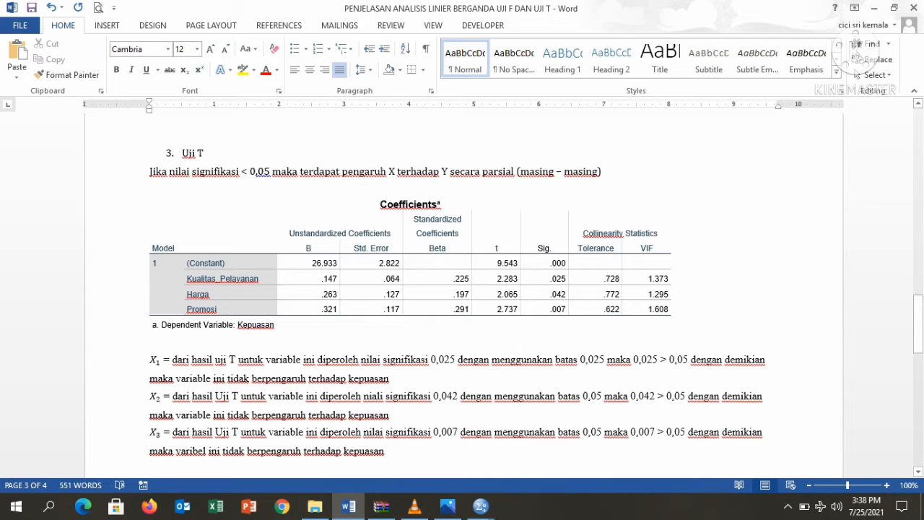
{"action": "scroll", "coordinate": [462, 299], "scroll_direction": "down", "scroll_amount": 1}
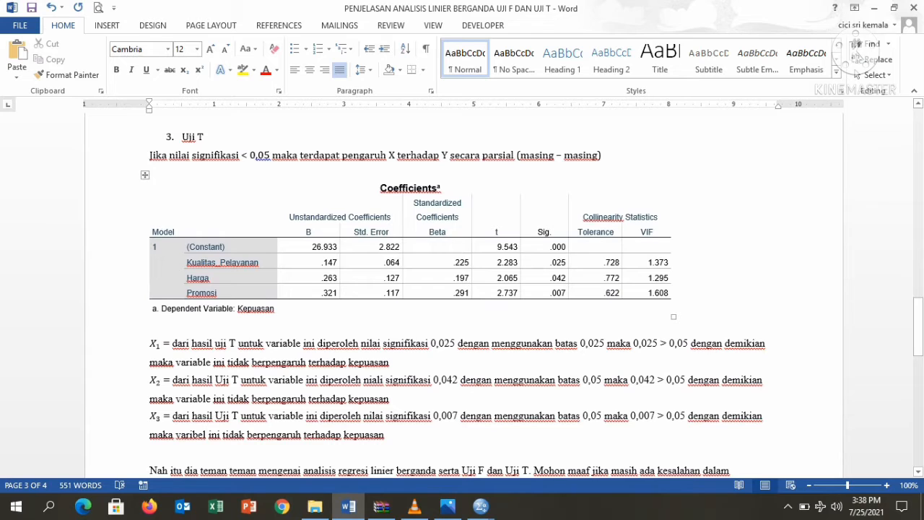
{"action": "mouse_move", "coordinate": [544, 232]}
{"action": "left_mouse_down"}
{"action": "mouse_move", "coordinate": [544, 292]}
{"action": "mouse_move", "coordinate": [542, 232]}
{"action": "left_mouse_up"}
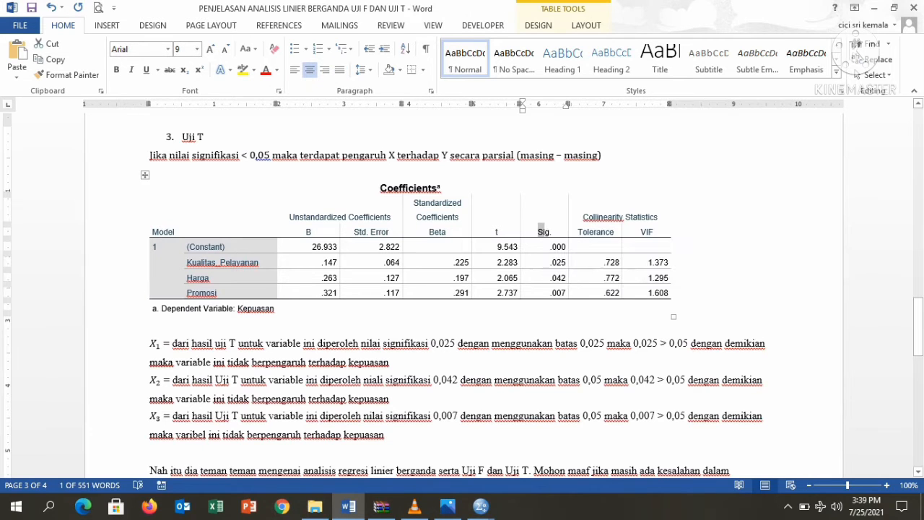
{"action": "left_click", "coordinate": [390, 362]}
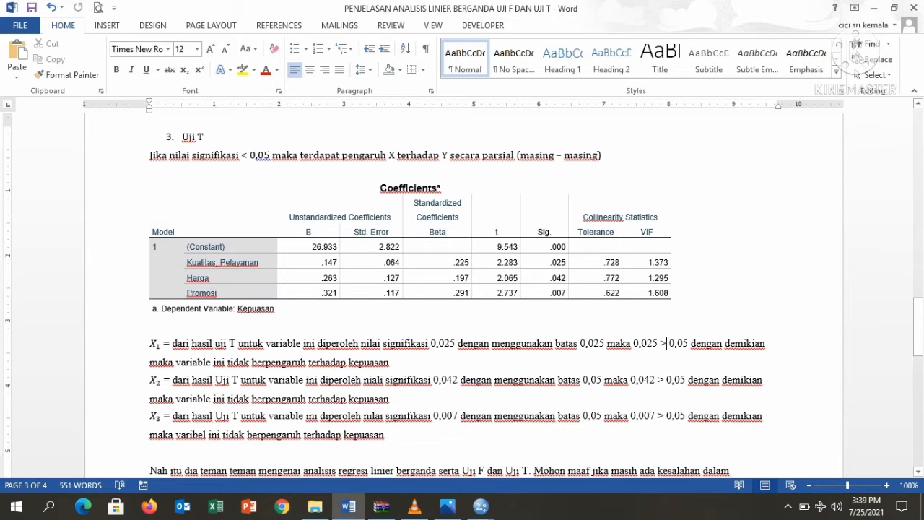
Retype the '>' sign in the X1 significance comparison and scroll through page 3 of the report
{"action": "key", "text": "BackSpace"}
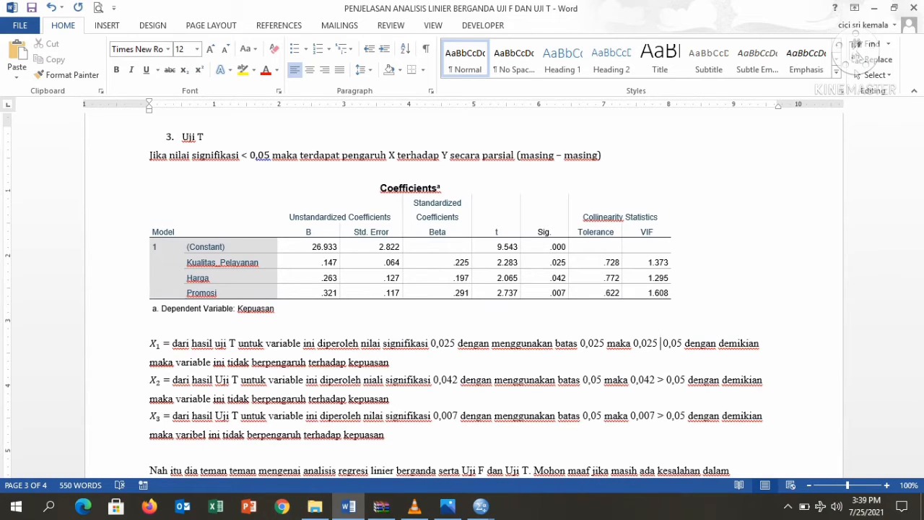
{"action": "type", "text": ">"}
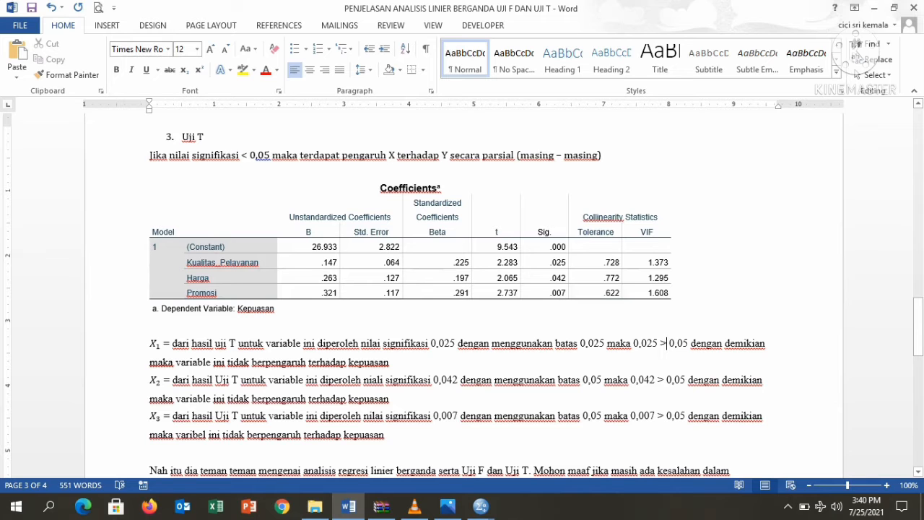
{"action": "scroll", "coordinate": [463, 303], "scroll_direction": "down", "scroll_amount": 2}
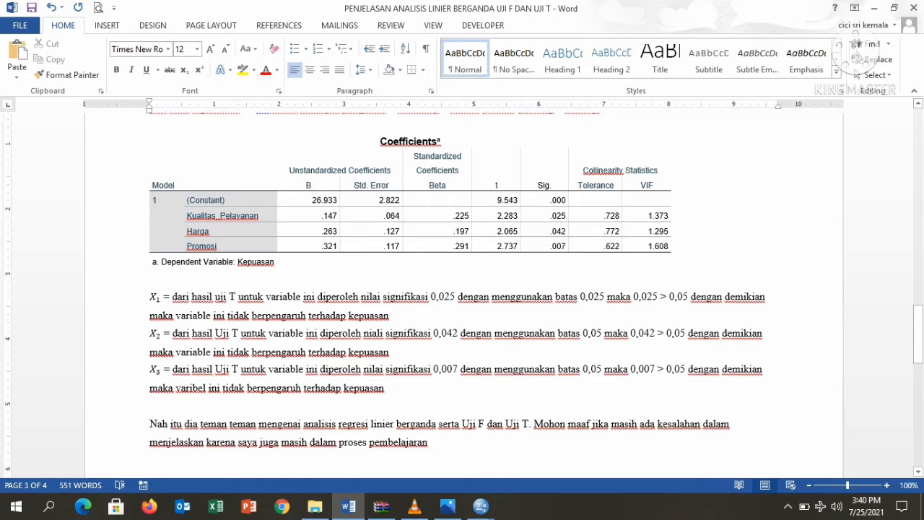
{"action": "scroll", "coordinate": [462, 296], "scroll_direction": "down", "scroll_amount": 2}
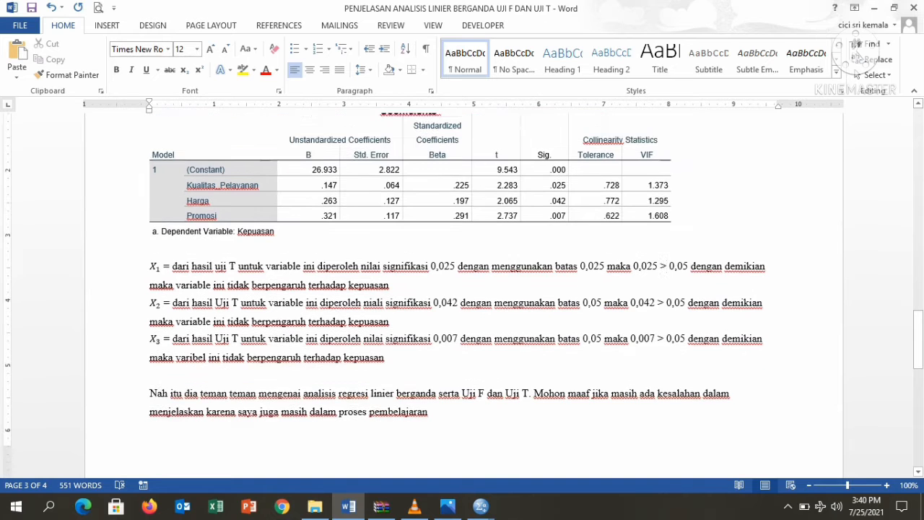
{"action": "scroll", "coordinate": [462, 296], "scroll_direction": "down", "scroll_amount": 2}
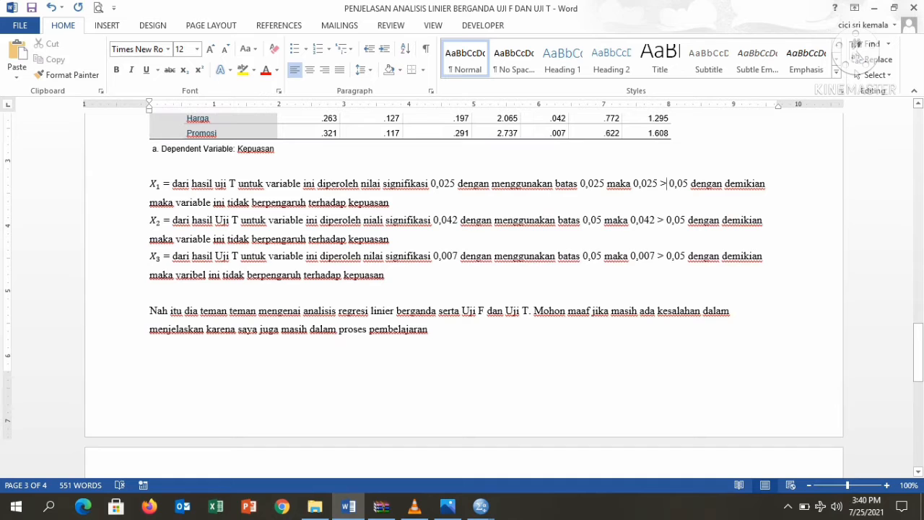
{"action": "scroll", "coordinate": [666, 270], "scroll_direction": "up", "scroll_amount": 3}
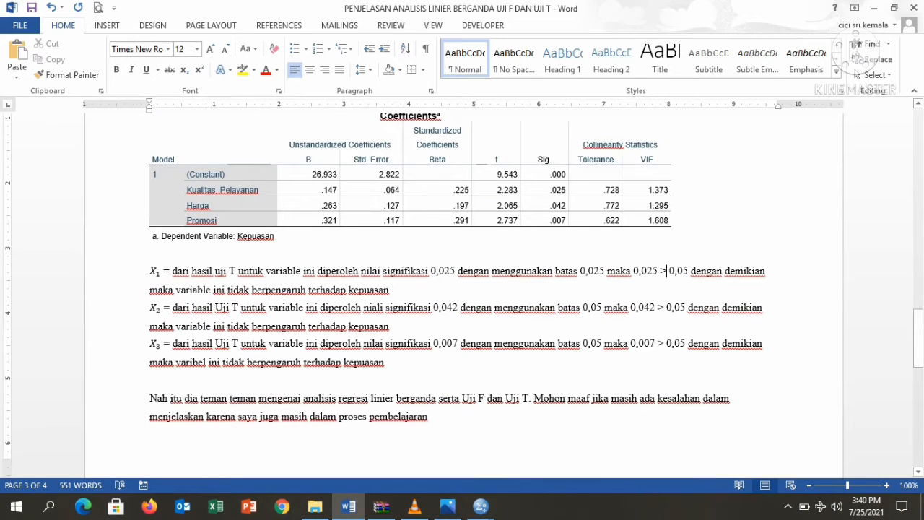
{"action": "scroll", "coordinate": [462, 296], "scroll_direction": "up", "scroll_amount": 5}
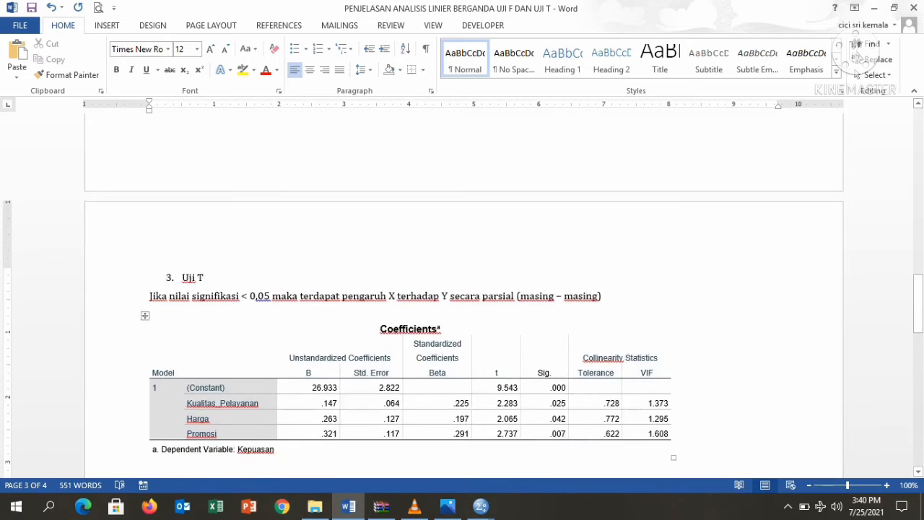
{"action": "scroll", "coordinate": [462, 296], "scroll_direction": "up", "scroll_amount": 2}
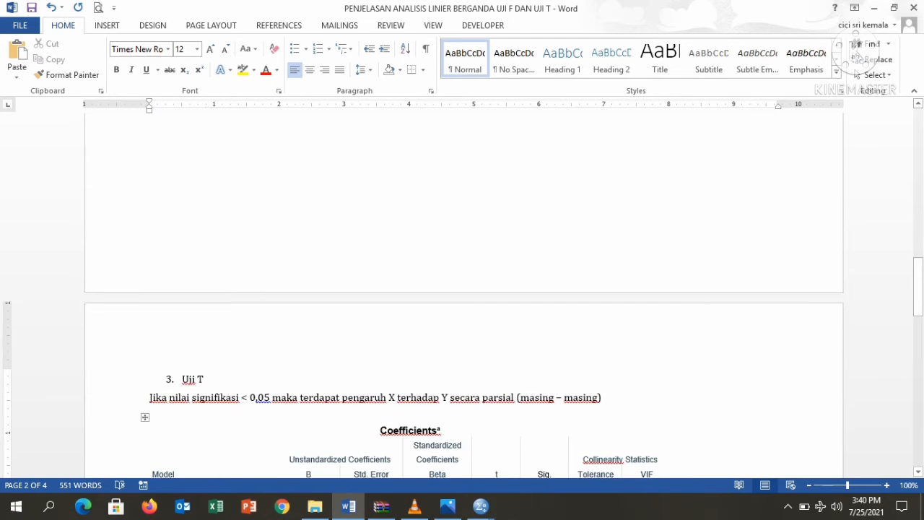
{"action": "scroll", "coordinate": [463, 296], "scroll_direction": "down", "scroll_amount": 5}
{"action": "scroll", "coordinate": [462, 296], "scroll_direction": "down", "scroll_amount": 2}
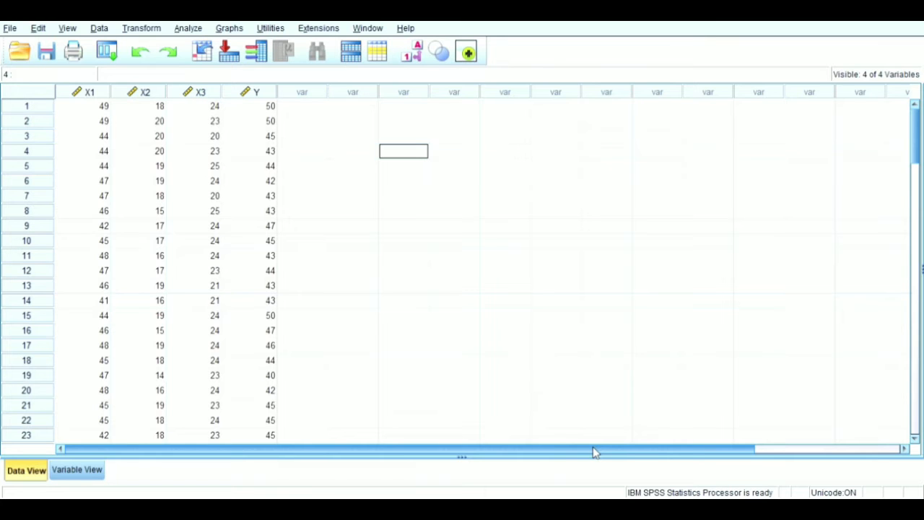
{"action": "key", "text": "Down"}
{"action": "key", "text": "Down"}
{"action": "key", "text": "Down"}
{"action": "key", "text": "Down"}
{"action": "key", "text": "Down"}
{"action": "key", "text": "Down"}
{"action": "key", "text": "Down"}
{"action": "key", "text": "Down"}
{"action": "key", "text": "Down"}
{"action": "key", "text": "Down"}
{"action": "key", "text": "Down"}
{"action": "key", "text": "Down"}
{"action": "key", "text": "Down"}
{"action": "key", "text": "Down"}
{"action": "key", "text": "Down"}
{"action": "key", "text": "Down"}
{"action": "key", "text": "Down"}
{"action": "key", "text": "Down"}
{"action": "key", "text": "Down"}
{"action": "key", "text": "Down"}
{"action": "key", "text": "Down"}
{"action": "key", "text": "Down"}
{"action": "key", "text": "Down"}
{"action": "key", "text": "Down"}
{"action": "key", "text": "Down"}
{"action": "key", "text": "Down"}
{"action": "key", "text": "Down"}
{"action": "key", "text": "Down"}
{"action": "key", "text": "Down"}
{"action": "key", "text": "Down"}
{"action": "key", "text": "Down"}
{"action": "key", "text": "Down"}
{"action": "key", "text": "Down"}
{"action": "key", "text": "Down"}
{"action": "key", "text": "Down"}
{"action": "key", "text": "Down"}
{"action": "key", "text": "Down"}
{"action": "key", "text": "Down"}
{"action": "key", "text": "Down"}
{"action": "key", "text": "Down"}
{"action": "key", "text": "Down"}
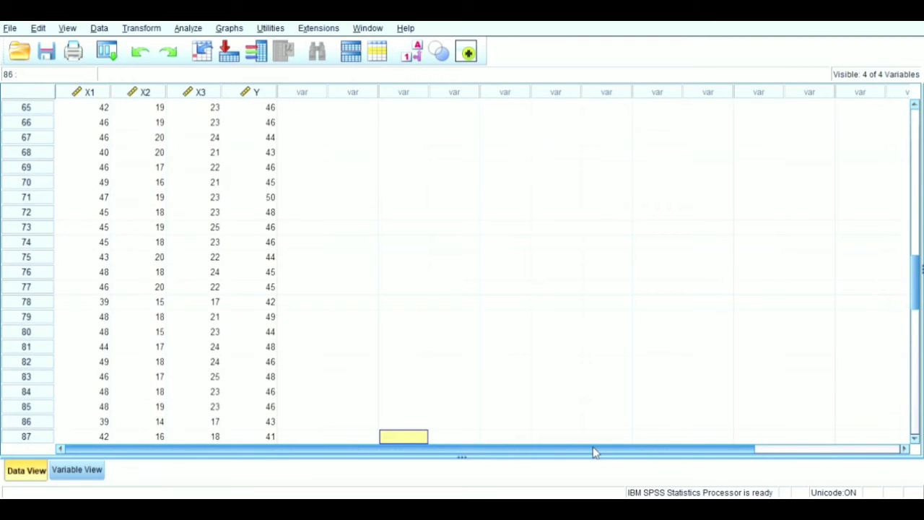
{"action": "key", "text": "Down"}
{"action": "key", "text": "Down"}
{"action": "key", "text": "Down"}
{"action": "key", "text": "Down"}
{"action": "key", "text": "Down"}
{"action": "key", "text": "Down"}
{"action": "key", "text": "Down"}
{"action": "key", "text": "Down"}
{"action": "key", "text": "Down"}
{"action": "key", "text": "Down"}
{"action": "key", "text": "Down"}
{"action": "key", "text": "Down"}
{"action": "key", "text": "Down"}
{"action": "key", "text": "Down"}
{"action": "key", "text": "Down"}
{"action": "key", "text": "Down"}
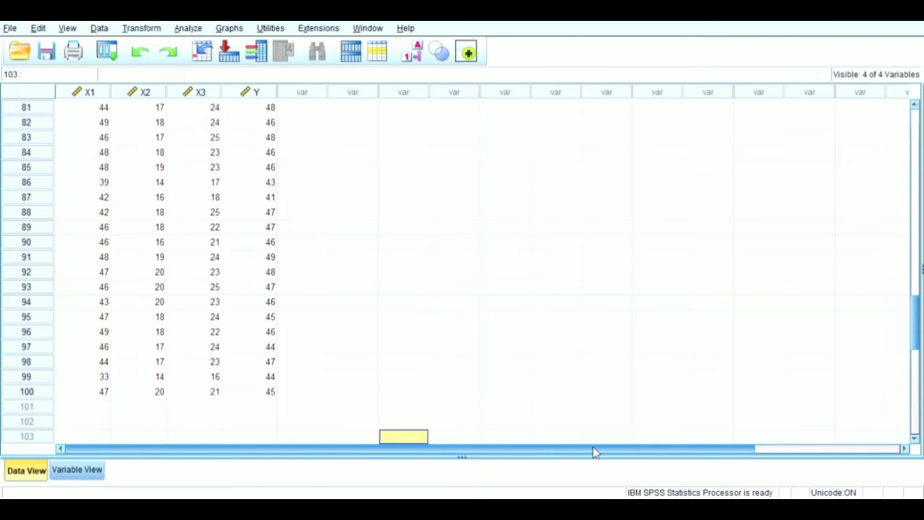
{"action": "key", "text": "Up"}
{"action": "key", "text": "Up"}
{"action": "key", "text": "Up"}
{"action": "key", "text": "Up"}
{"action": "key", "text": "Up"}
{"action": "key", "text": "Up"}
{"action": "key", "text": "Up"}
{"action": "key", "text": "Up"}
{"action": "key", "text": "Up"}
{"action": "key", "text": "Up"}
{"action": "key", "text": "Up"}
{"action": "key", "text": "Up"}
{"action": "key", "text": "Up"}
{"action": "key", "text": "Up"}
{"action": "key", "text": "Up"}
{"action": "key", "text": "Up"}
{"action": "key", "text": "Up"}
{"action": "key", "text": "Up"}
{"action": "key", "text": "Up"}
{"action": "key", "text": "Up"}
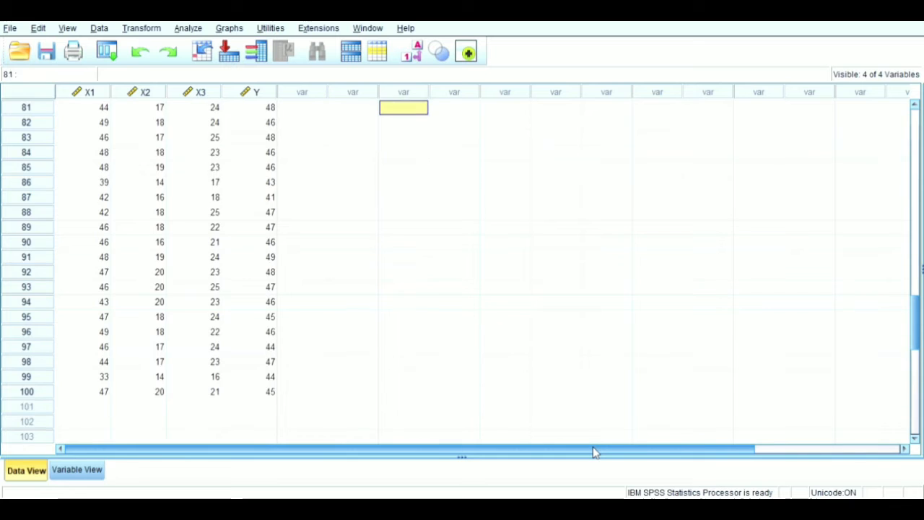
{"action": "key", "text": "Up"}
{"action": "key", "text": "Up"}
{"action": "key", "text": "Up"}
{"action": "key", "text": "Up"}
{"action": "key", "text": "Up"}
{"action": "key", "text": "Up"}
{"action": "key", "text": "Up"}
{"action": "key", "text": "Up"}
{"action": "key", "text": "Up"}
{"action": "key", "text": "Up"}
{"action": "key", "text": "Up"}
{"action": "key", "text": "Up"}
{"action": "key", "text": "Up"}
{"action": "key", "text": "Up"}
{"action": "key", "text": "Up"}
{"action": "key", "text": "Up"}
{"action": "key", "text": "Up"}
{"action": "key", "text": "Up"}
{"action": "key", "text": "Up"}
{"action": "key", "text": "Up"}
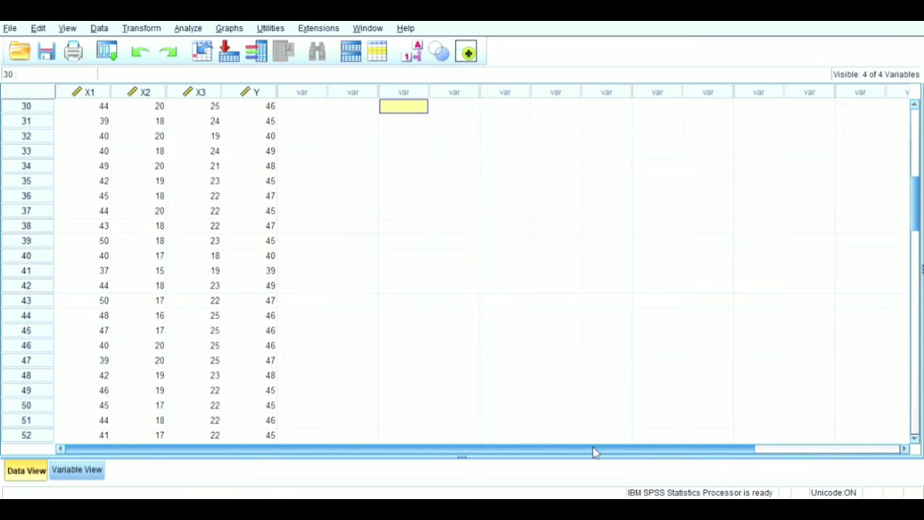
{"action": "key", "text": "Up"}
{"action": "key", "text": "Up"}
{"action": "key", "text": "Up"}
{"action": "key", "text": "Up"}
{"action": "key", "text": "Up"}
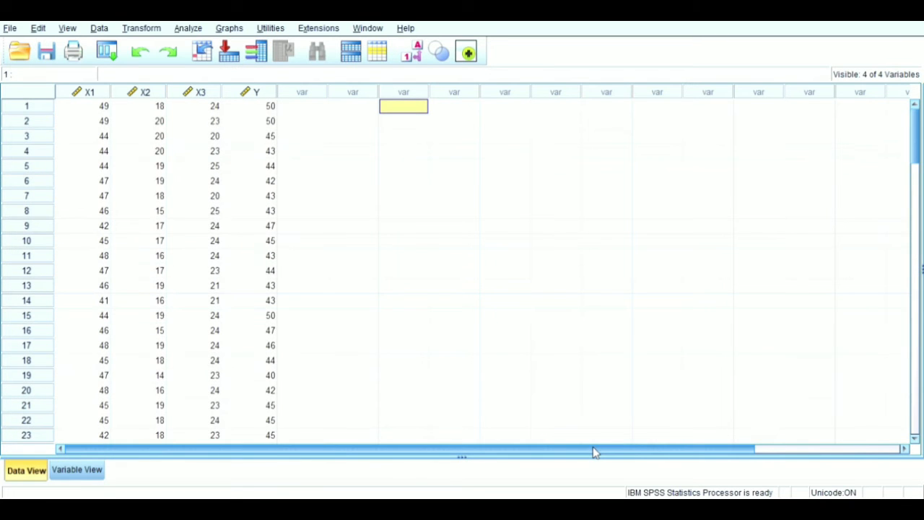
{"action": "left_click", "coordinate": [77, 470]}
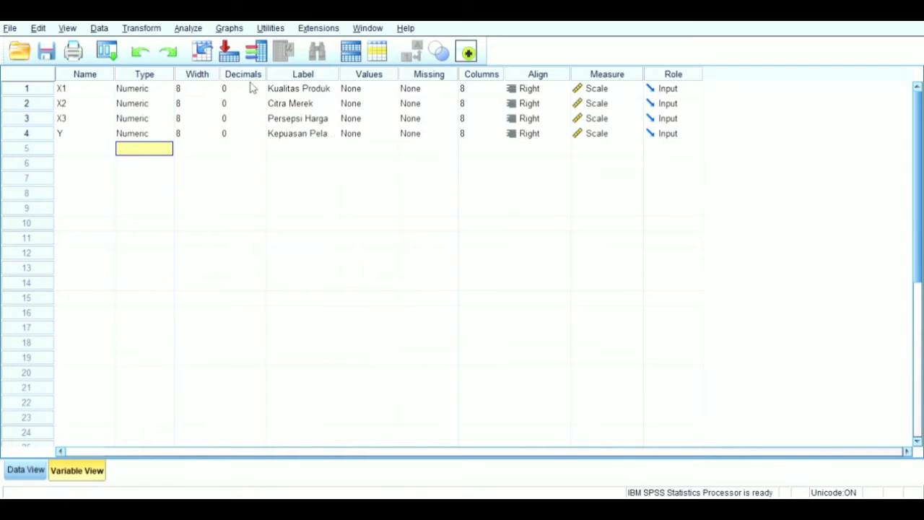
{"action": "left_click", "coordinate": [26, 470]}
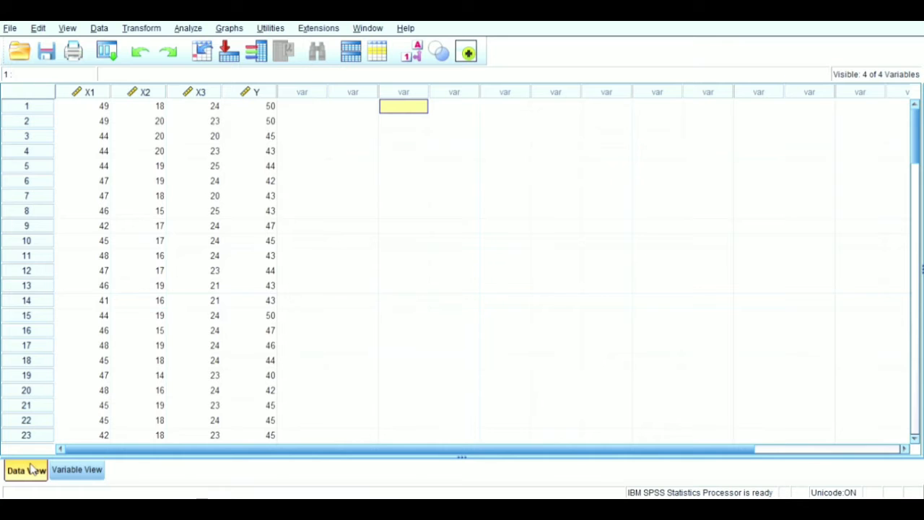
{"action": "left_click", "coordinate": [69, 470]}
In SPSS, regress Kepuasan Pelanggan (Y) on Kualitas Produk, Citra Merek and Persepsi Harga, then open Statistics
{"action": "key", "text": "ctrl+t"}
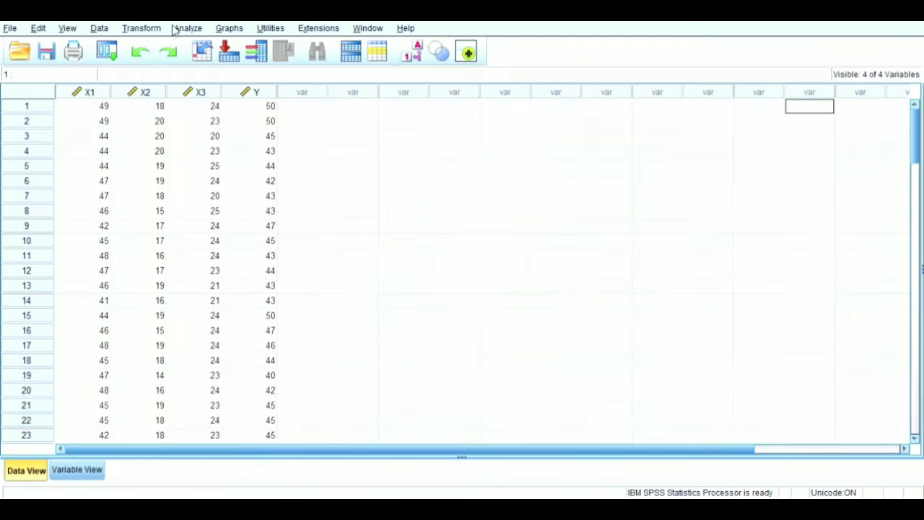
{"action": "left_click", "coordinate": [182, 29]}
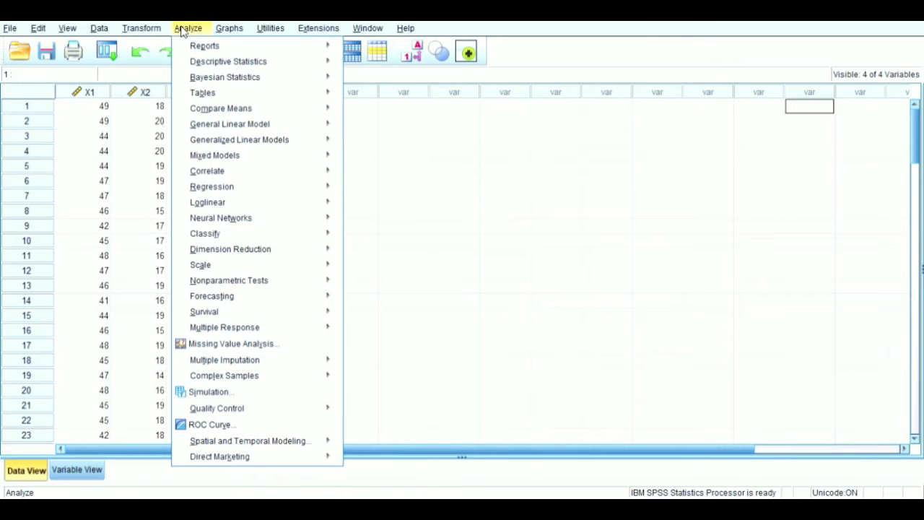
{"action": "mouse_move", "coordinate": [251, 191]}
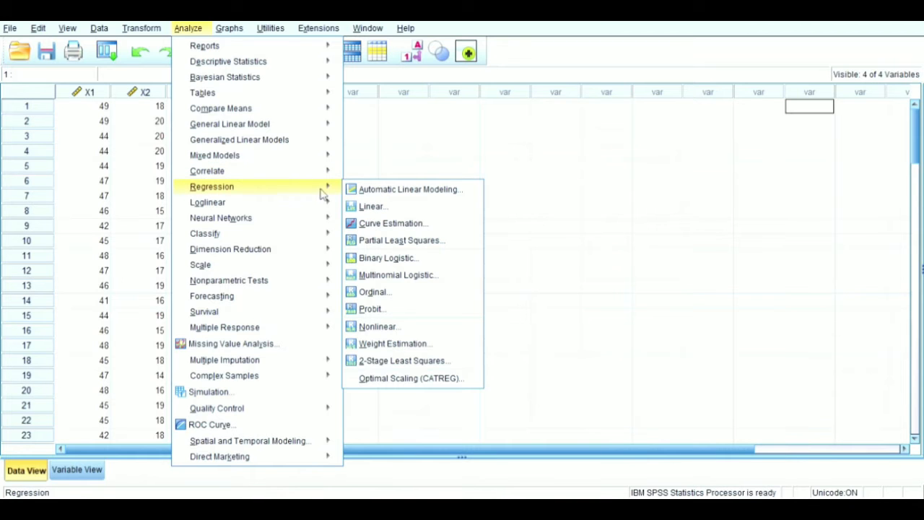
{"action": "left_click", "coordinate": [364, 209]}
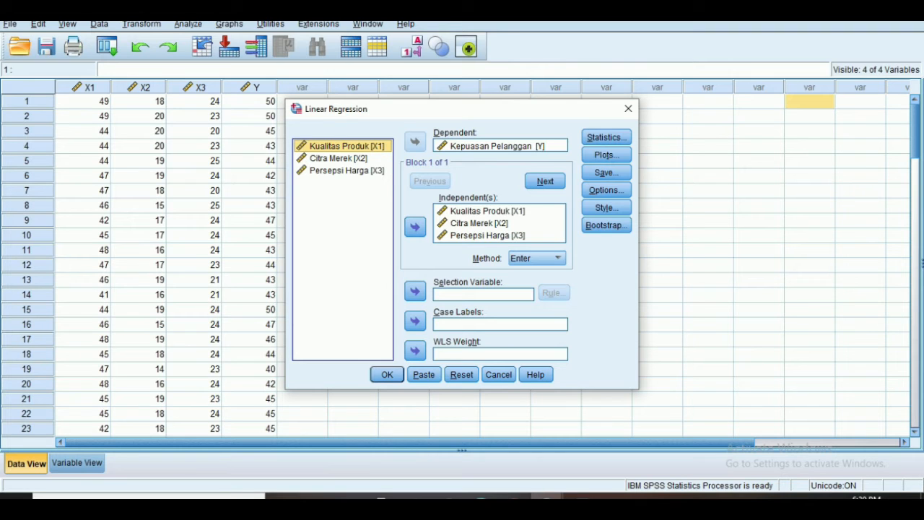
{"action": "left_click", "coordinate": [607, 137]}
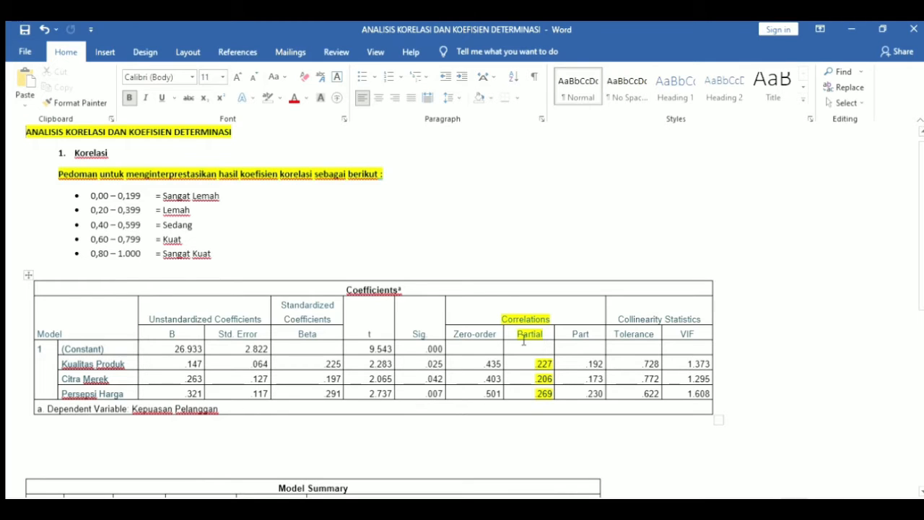
Place the cursor below the Coefficients table and set the font size to 11
{"action": "left_click", "coordinate": [281, 444]}
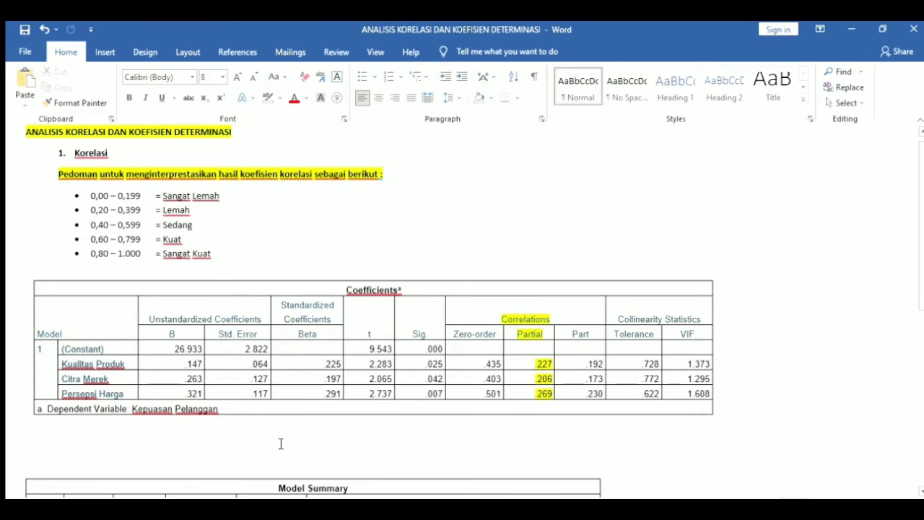
{"action": "key", "text": "ctrl+z"}
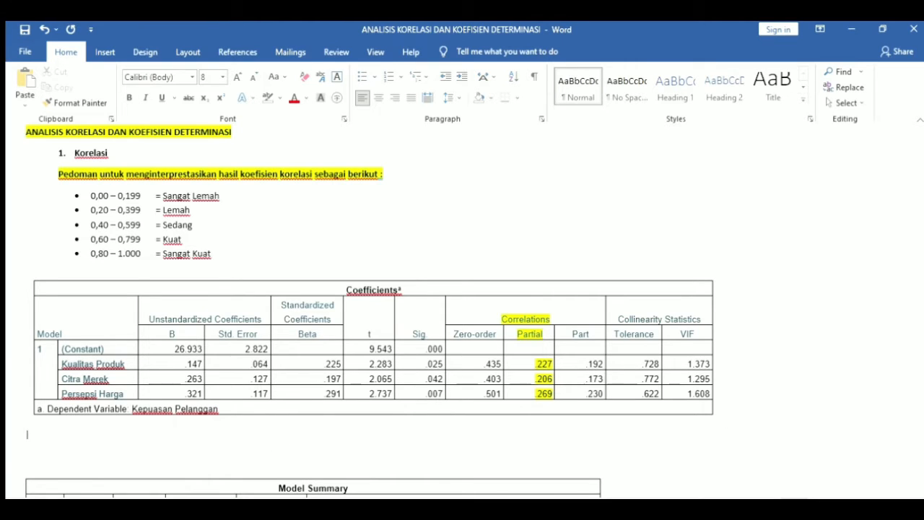
{"action": "type", "text": "xualitas"}
{"action": "key", "text": "BackSpace"}
{"action": "key", "text": "BackSpace"}
{"action": "key", "text": "BackSpace"}
{"action": "key", "text": "BackSpace"}
{"action": "key", "text": "BackSpace"}
{"action": "key", "text": "BackSpace"}
{"action": "key", "text": "BackSpace"}
{"action": "left_click", "coordinate": [221, 77]}
{"action": "scroll", "coordinate": [204, 138], "scroll_direction": "up", "scroll_amount": 1}
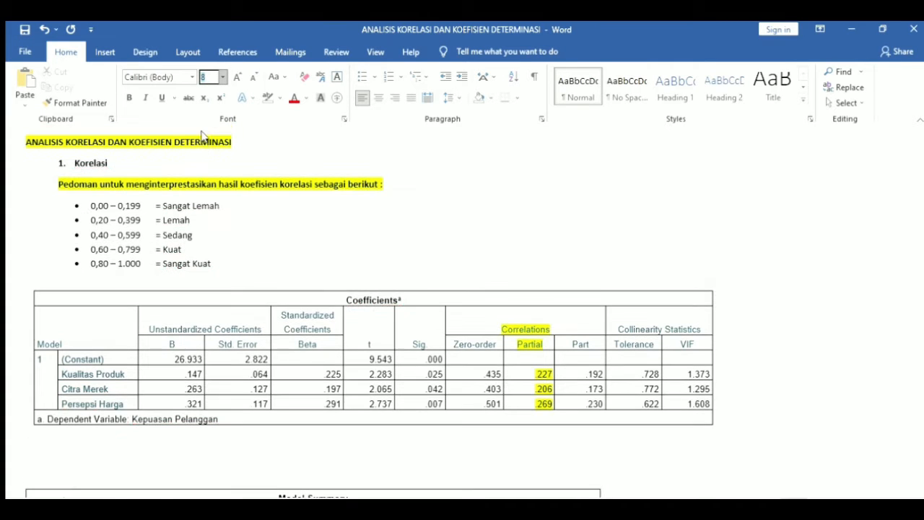
{"action": "left_click", "coordinate": [205, 135]}
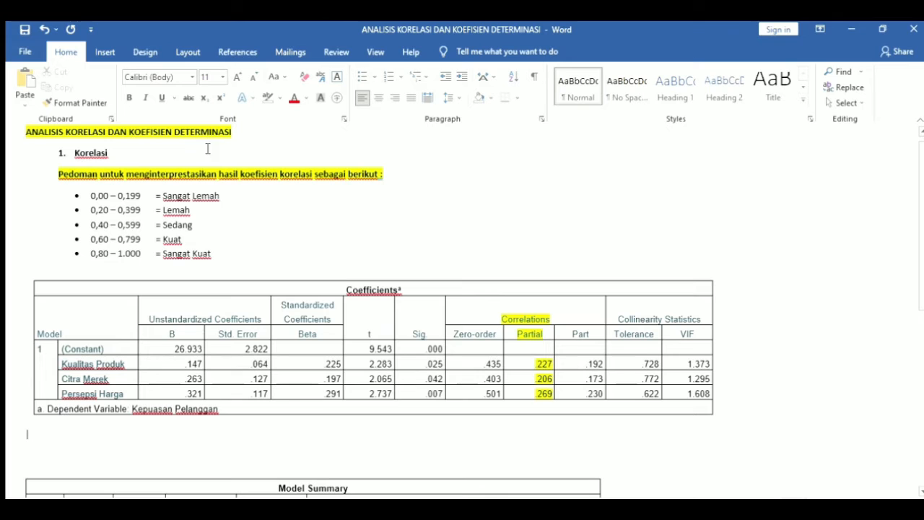
Type the first line 'Kulitas Produk = 0,227'
{"action": "type", "text": "Kulait"}
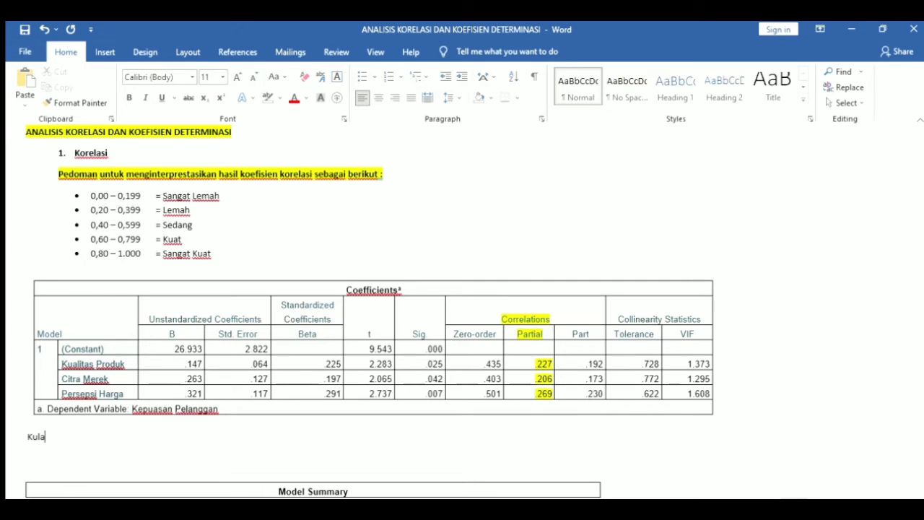
{"action": "key", "text": "BackSpace"}
{"action": "key", "text": "BackSpace"}
{"action": "key", "text": "BackSpace"}
{"action": "type", "text": "itas Produk ="}
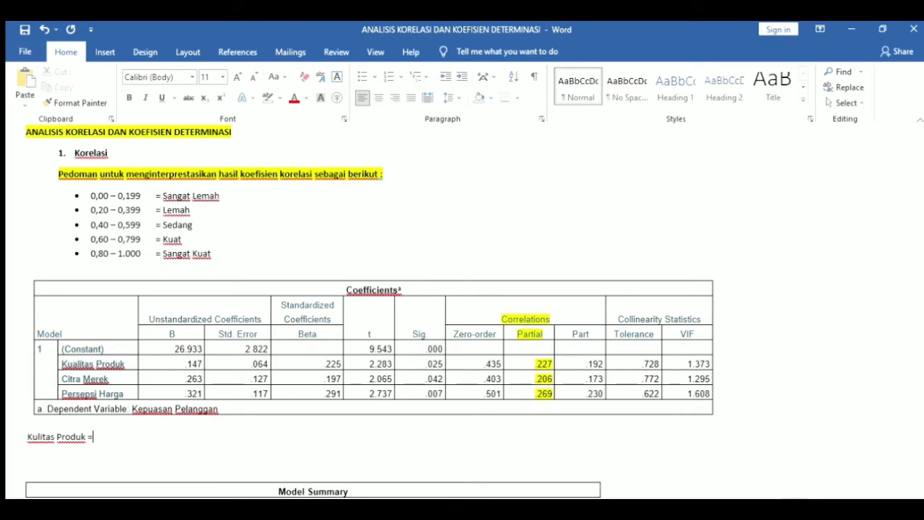
{"action": "type", "text": "0,227"}
{"action": "key", "text": "Return"}
Add the lines 'Citra Merek = 0,206' and 'Persepsi Harga = 0,269'
{"action": "type", "text": "Citra Merek "}
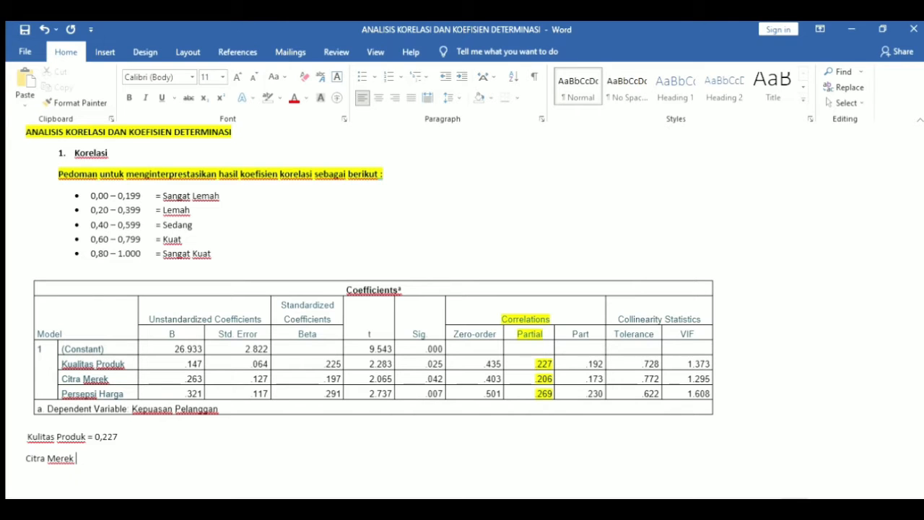
{"action": "type", "text": "= 2"}
{"action": "key", "text": "BackSpace"}
{"action": "type", "text": "0"}
{"action": "type", "text": ",20"}
{"action": "type", "text": "6 "}
{"action": "type", "text": "Pe"}
{"action": "type", "text": "rsepsi "}
{"action": "type", "text": "Harga"}
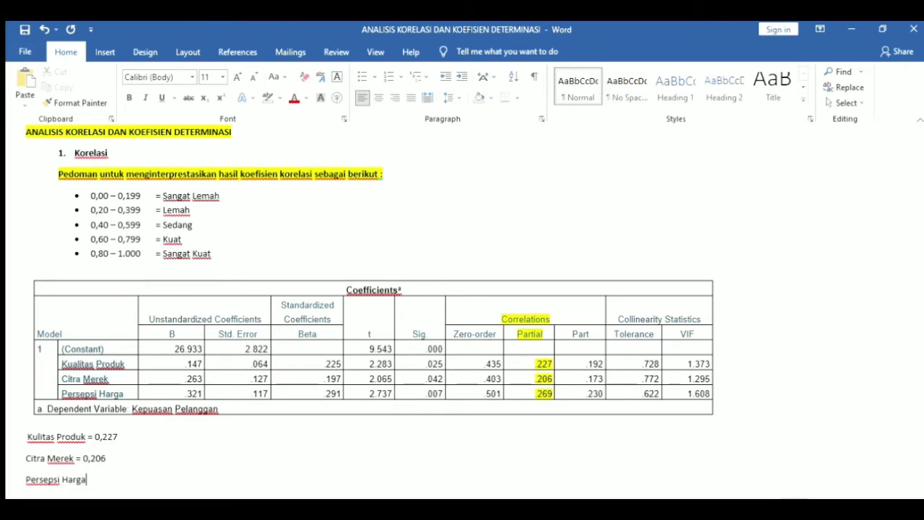
{"action": "type", "text": " = 0,269"}
{"action": "key", "text": "Down"}
{"action": "key", "text": "Down"}
{"action": "key", "text": "Down"}
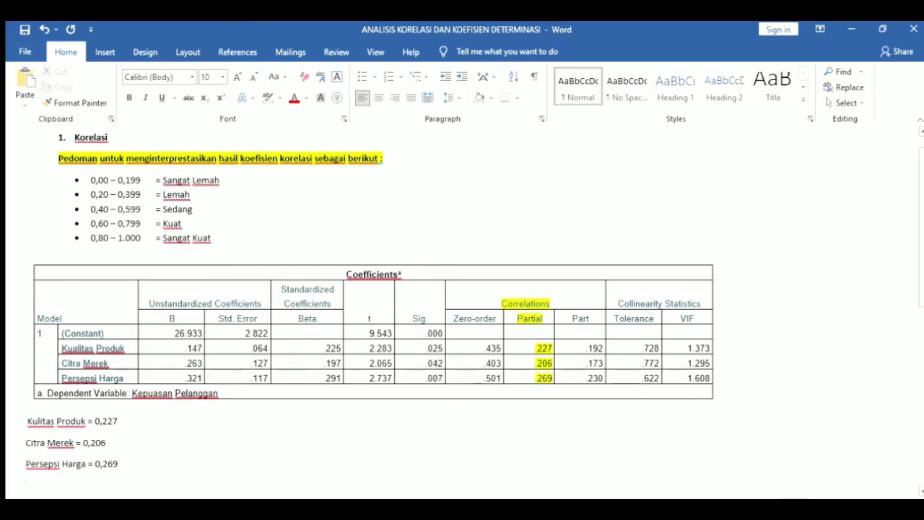
{"action": "key", "text": "Down"}
{"action": "key", "text": "Down"}
{"action": "key", "text": "Down"}
{"action": "key", "text": "Down"}
{"action": "key", "text": "Down"}
{"action": "key", "text": "Down"}
{"action": "key", "text": "Down"}
{"action": "key", "text": "Down"}
{"action": "key", "text": "Down"}
{"action": "key", "text": "Down"}
{"action": "key", "text": "Down"}
{"action": "key", "text": "Down"}
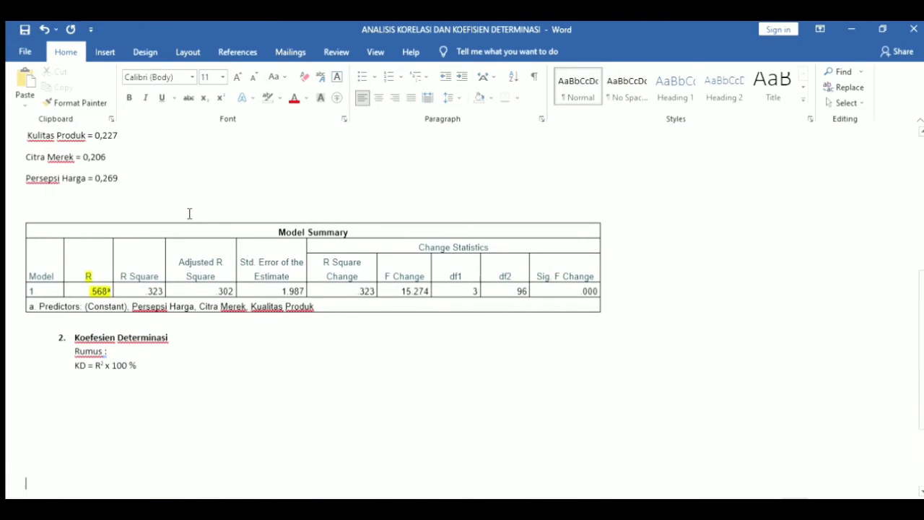
Paste the Variabel/Parsial/Kategori results table and copy the three correlation lines
{"action": "type", "text": "Variabel\tParsial\tKategori\tKoefesien Determinasi\tKesimpulan K. Produk\t\t\t\t C. Merek\t\t\t\t P. Harga\t\t\t\t Sirmultan"}
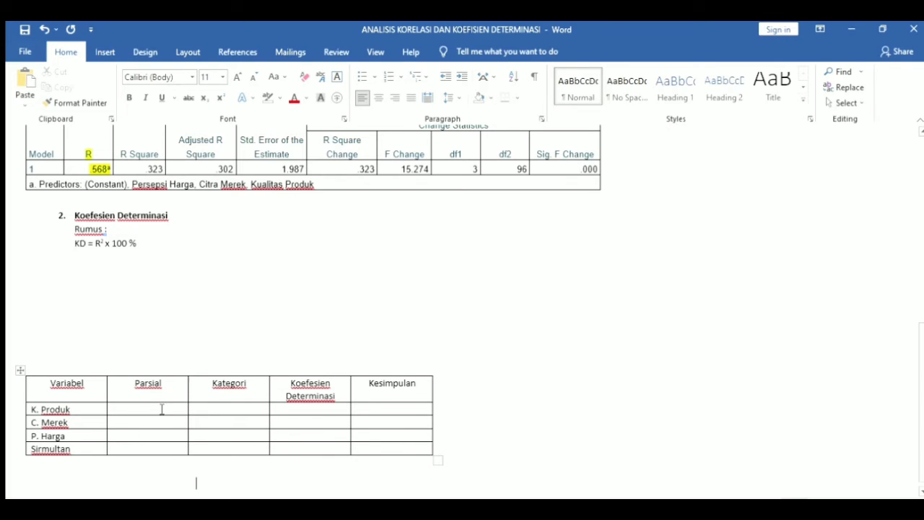
{"action": "left_click", "coordinate": [163, 383]}
{"action": "key", "text": "Up"}
{"action": "key", "text": "Up"}
{"action": "key", "text": "Up"}
{"action": "key", "text": "Up"}
{"action": "key", "text": "Up"}
{"action": "key", "text": "Up"}
{"action": "key", "text": "Up"}
{"action": "key", "text": "Up"}
{"action": "key", "text": "Up"}
{"action": "key", "text": "Up"}
{"action": "key", "text": "Up"}
{"action": "key", "text": "Up"}
{"action": "key", "text": "Up"}
{"action": "key", "text": "Up"}
{"action": "key", "text": "Up"}
{"action": "key", "text": "Up"}
{"action": "key", "text": "Up"}
{"action": "key", "text": "Up"}
{"action": "key", "text": "Up"}
{"action": "key", "text": "Up"}
{"action": "key", "text": "Up"}
{"action": "key", "text": "Up"}
{"action": "key", "text": "Up"}
{"action": "key", "text": "Up"}
{"action": "key", "text": "Up"}
{"action": "key", "text": "Up"}
{"action": "key", "text": "Up"}
{"action": "key", "text": "Up"}
{"action": "key", "text": "Up"}
{"action": "key", "text": "Up"}
{"action": "key", "text": "Up"}
{"action": "key", "text": "Up"}
{"action": "key", "text": "Up"}
{"action": "key", "text": "Up"}
{"action": "key", "text": "Up"}
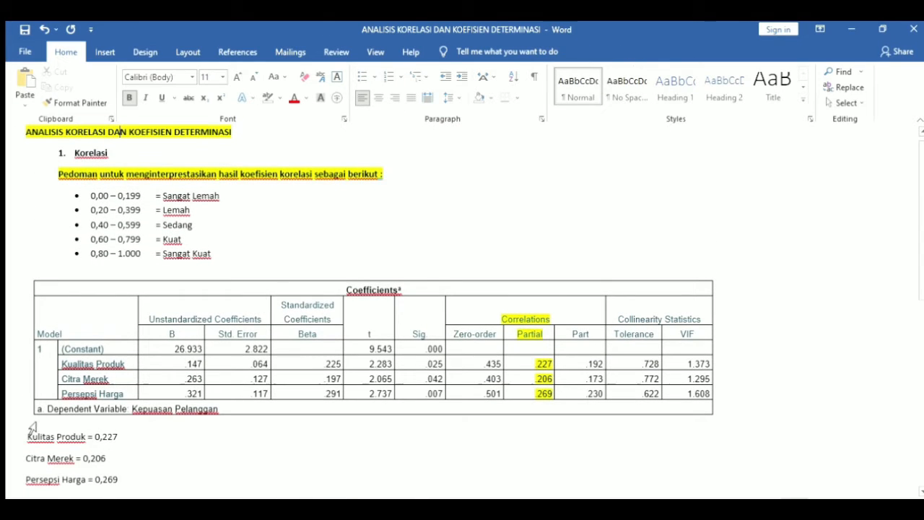
{"action": "left_click_drag", "start_coordinate": [29, 436], "coordinate": [116, 478]}
{"action": "key", "text": "ctrl+c"}
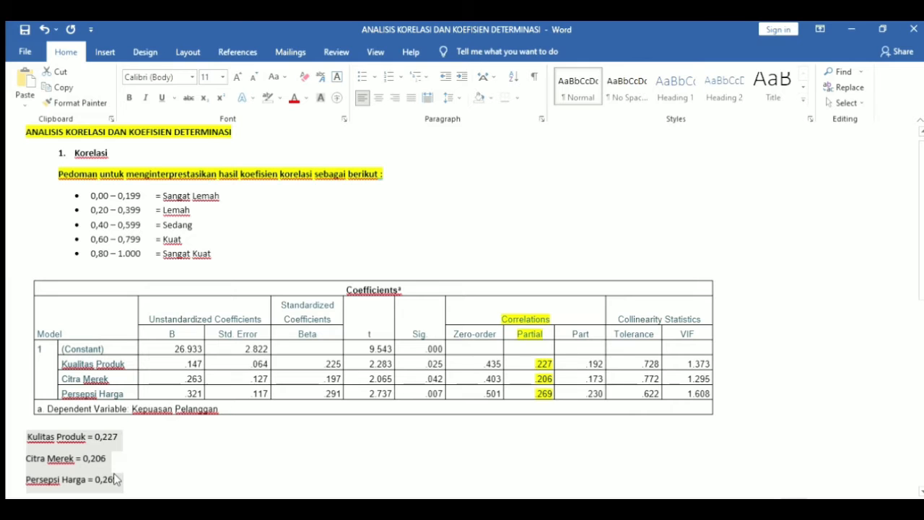
{"action": "left_click", "coordinate": [115, 479]}
Add an 'Analisa Korelasi' label and paste the three correlation lines beneath it
{"action": "scroll", "coordinate": [120, 478], "scroll_direction": "down", "scroll_amount": 6}
{"action": "scroll", "coordinate": [120, 480], "scroll_direction": "down", "scroll_amount": 2}
{"action": "left_click", "coordinate": [85, 342]}
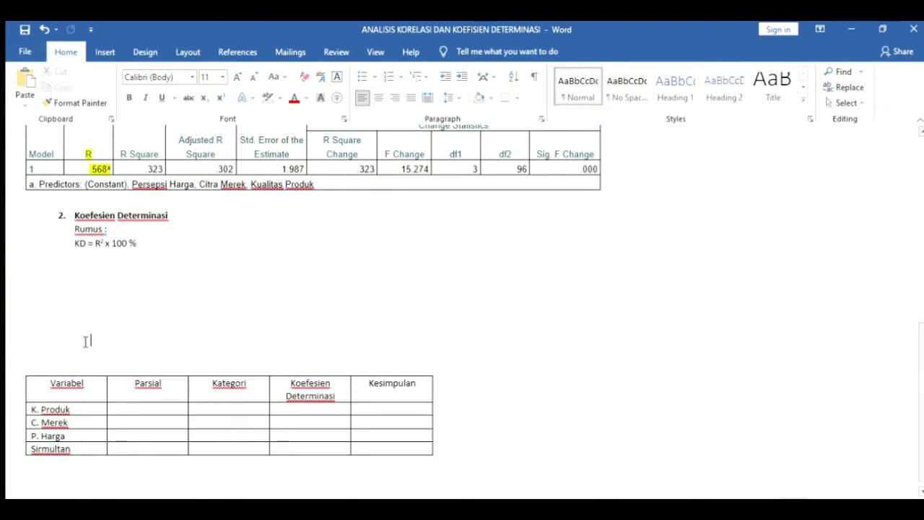
{"action": "type", "text": "Analisa "}
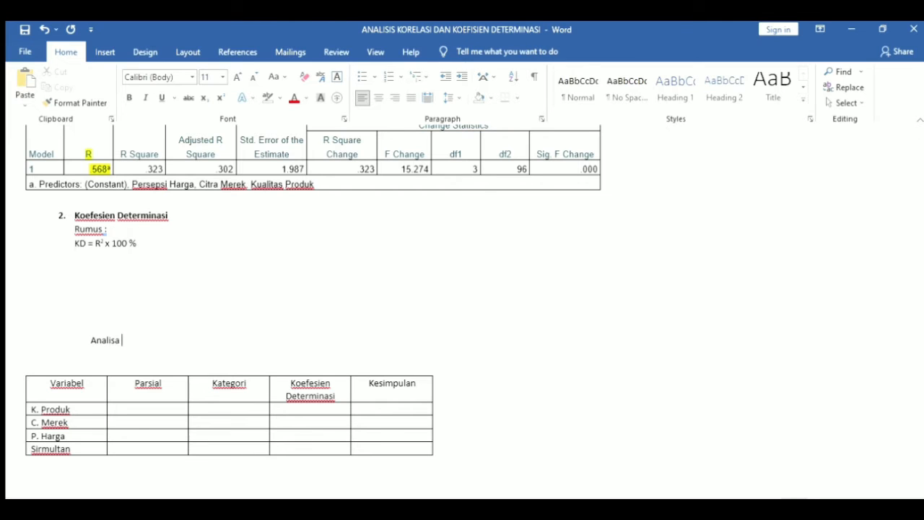
{"action": "type", "text": "Korelasi"}
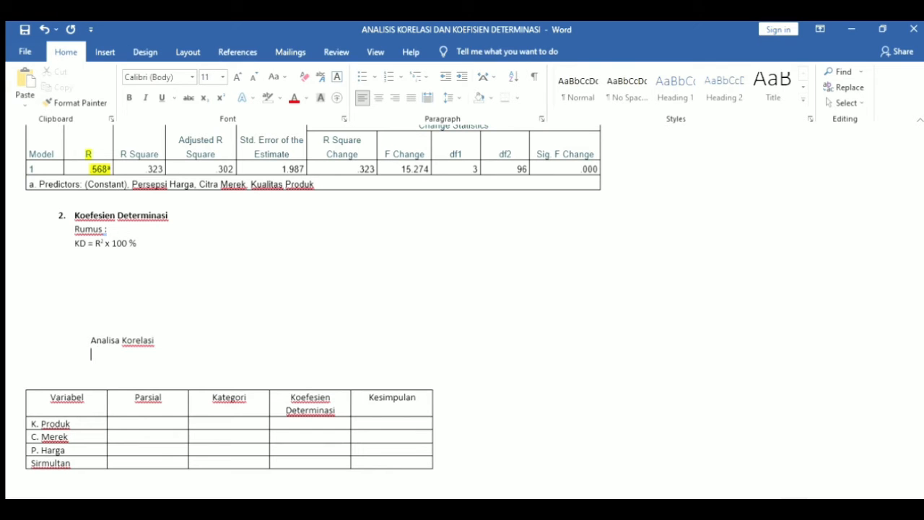
{"action": "key", "text": "ctrl+v"}
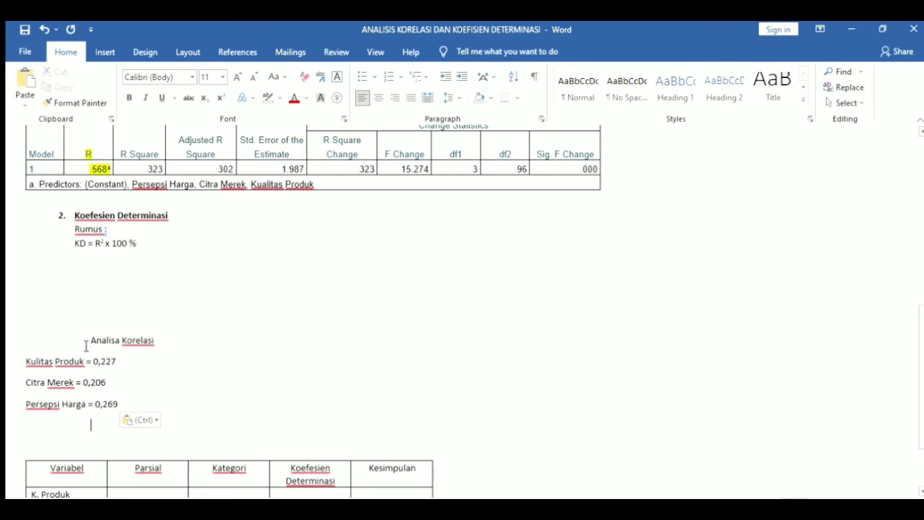
{"action": "key", "text": "Down"}
{"action": "key", "text": "Down"}
{"action": "key", "text": "Down"}
{"action": "key", "text": "Down"}
{"action": "key", "text": "Down"}
{"action": "key", "text": "Down"}
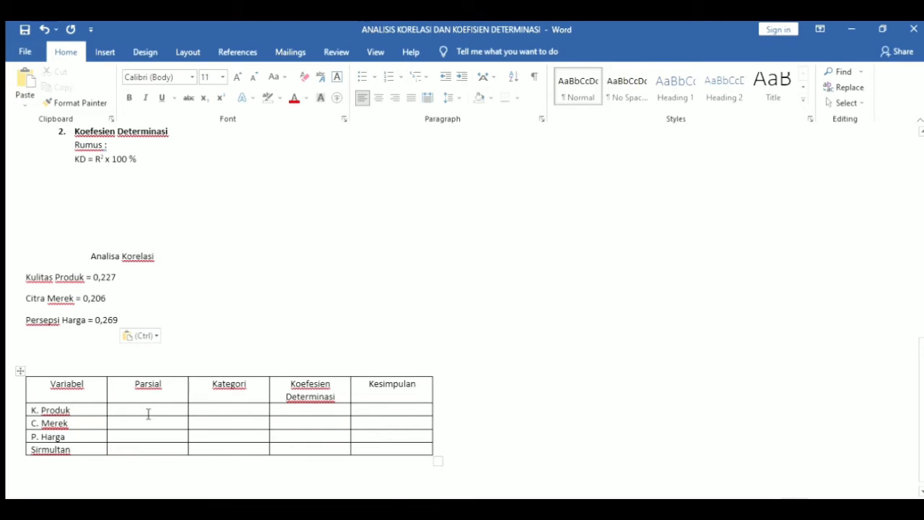
Enter Parsial values 0,227, 0,206 and 0,269 for K. Produk, C. Merek and P. Harga
{"action": "left_click", "coordinate": [148, 413]}
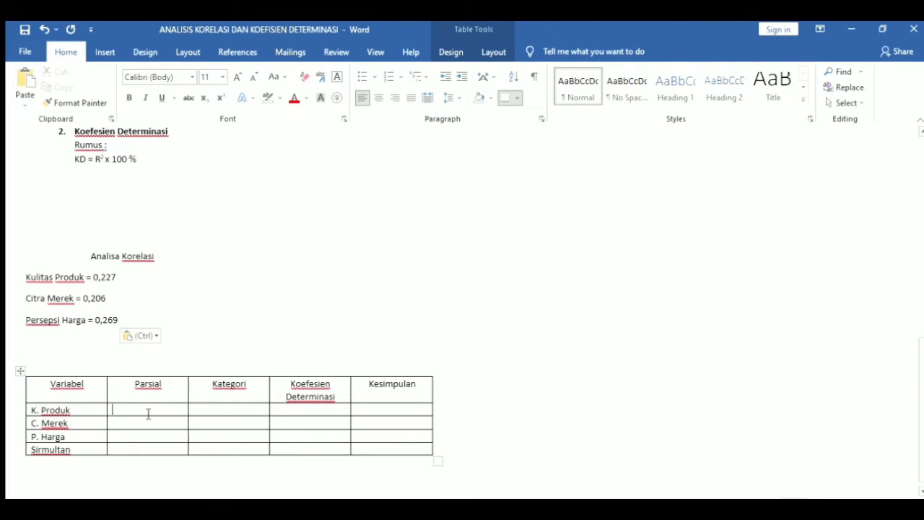
{"action": "type", "text": "0,227"}
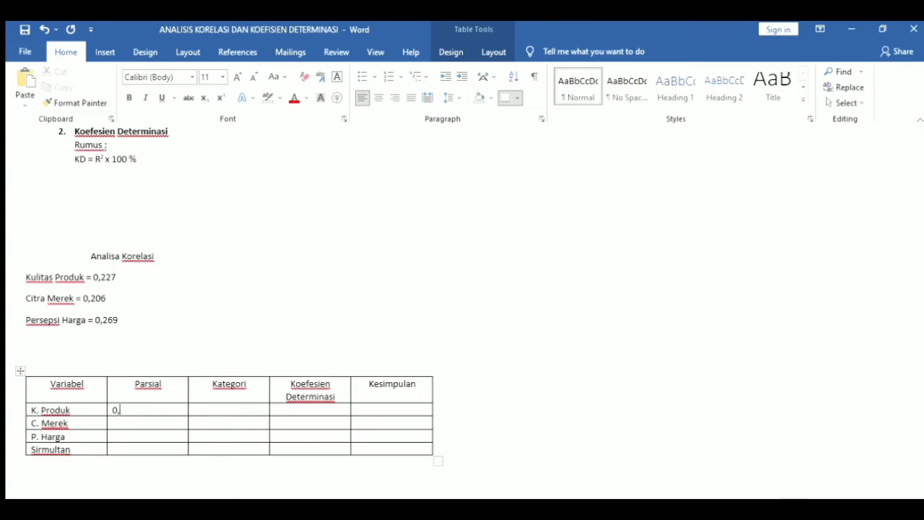
{"action": "left_click", "coordinate": [155, 428]}
{"action": "type", "text": "0,206"}
{"action": "left_click", "coordinate": [153, 438]}
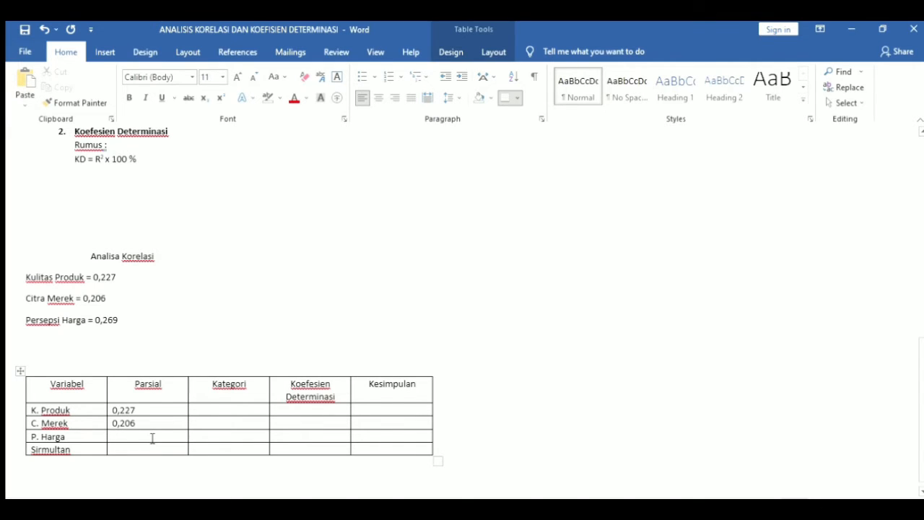
{"action": "type", "text": "0,269"}
{"action": "left_click", "coordinate": [146, 450]}
Enter 0,568 in the Simultan row's Parsial cell
{"action": "key", "text": "Up"}
{"action": "key", "text": "Up"}
{"action": "key", "text": "Up"}
{"action": "key", "text": "Up"}
{"action": "key", "text": "Up"}
{"action": "key", "text": "Up"}
{"action": "key", "text": "Up"}
{"action": "key", "text": "Up"}
{"action": "key", "text": "Up"}
{"action": "key", "text": "Up"}
{"action": "key", "text": "Up"}
{"action": "key", "text": "Up"}
{"action": "key", "text": "Up"}
{"action": "key", "text": "Up"}
{"action": "key", "text": "Up"}
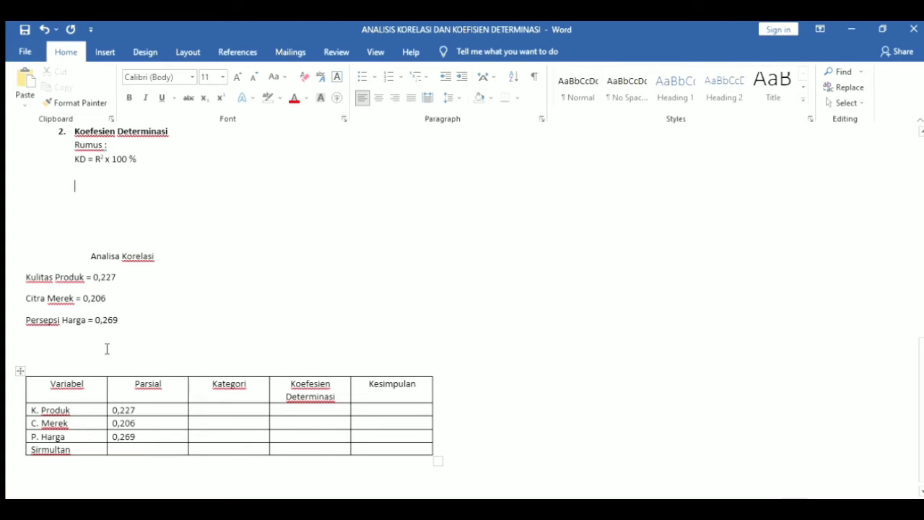
{"action": "key", "text": "Up"}
{"action": "key", "text": "Up"}
{"action": "key", "text": "Up"}
{"action": "key", "text": "Up"}
{"action": "key", "text": "Up"}
{"action": "key", "text": "Up"}
{"action": "key", "text": "Up"}
{"action": "key", "text": "Up"}
{"action": "key", "text": "Up"}
{"action": "key", "text": "Up"}
{"action": "key", "text": "Up"}
{"action": "key", "text": "Up"}
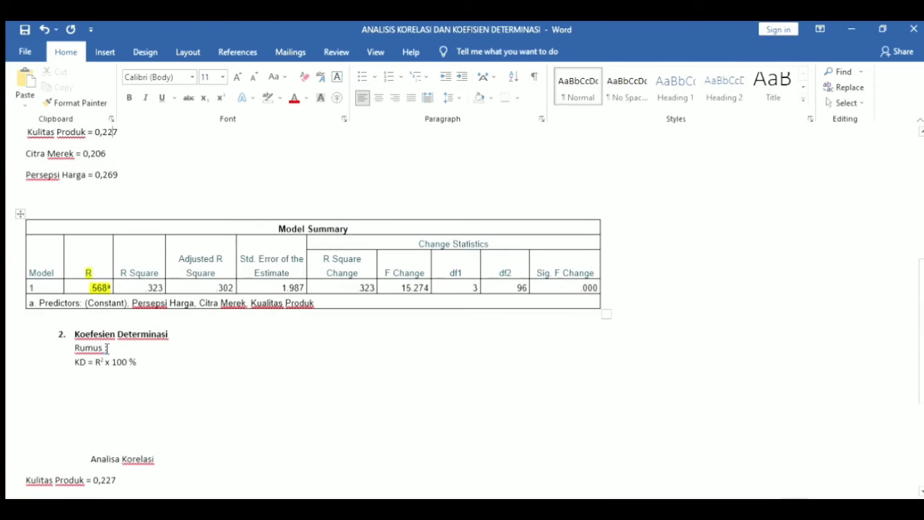
{"action": "key", "text": "Up"}
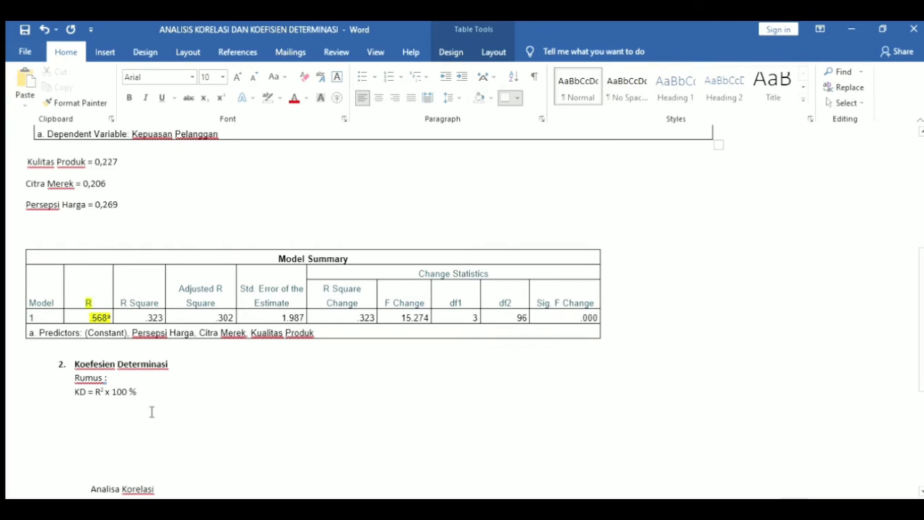
{"action": "key", "text": "Down"}
{"action": "key", "text": "Down"}
{"action": "key", "text": "Down"}
{"action": "key", "text": "Down"}
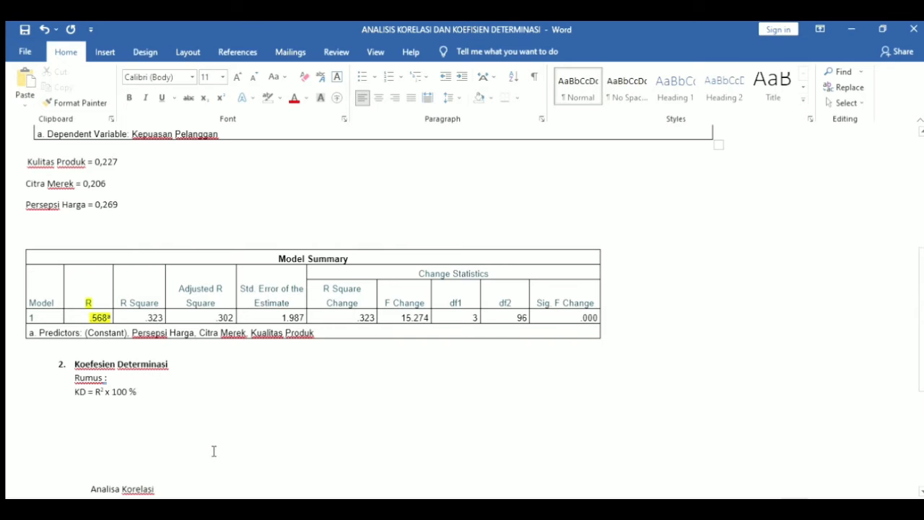
{"action": "key", "text": "Down"}
{"action": "key", "text": "Down"}
{"action": "key", "text": "Down"}
{"action": "key", "text": "Down"}
{"action": "key", "text": "Down"}
{"action": "key", "text": "Down"}
{"action": "key", "text": "Down"}
{"action": "key", "text": "Down"}
{"action": "key", "text": "Down"}
{"action": "key", "text": "Down"}
{"action": "key", "text": "Down"}
{"action": "key", "text": "Down"}
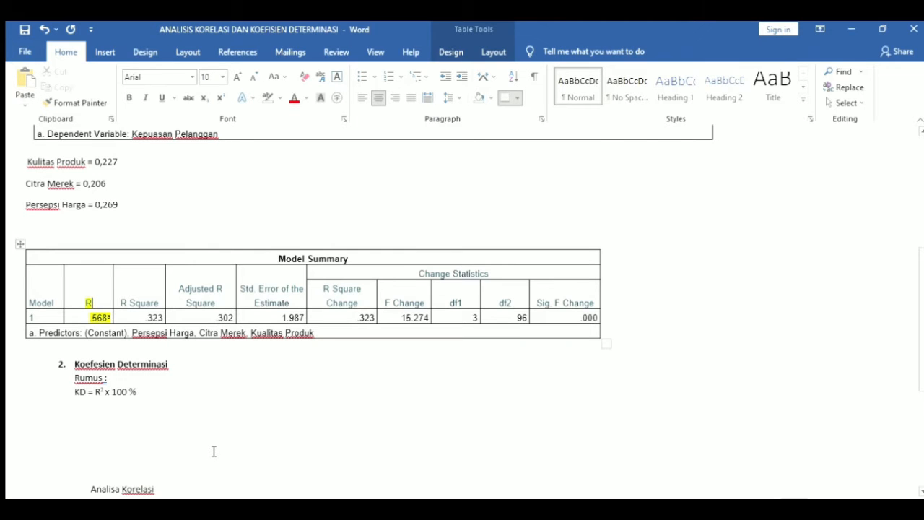
{"action": "key", "text": "Down"}
{"action": "key", "text": "Down"}
{"action": "key", "text": "Down"}
{"action": "key", "text": "Down"}
{"action": "key", "text": "Down"}
{"action": "key", "text": "Down"}
{"action": "key", "text": "Down"}
{"action": "key", "text": "Down"}
{"action": "key", "text": "Down"}
{"action": "key", "text": "Down"}
{"action": "key", "text": "Down"}
{"action": "key", "text": "Down"}
{"action": "key", "text": "Down"}
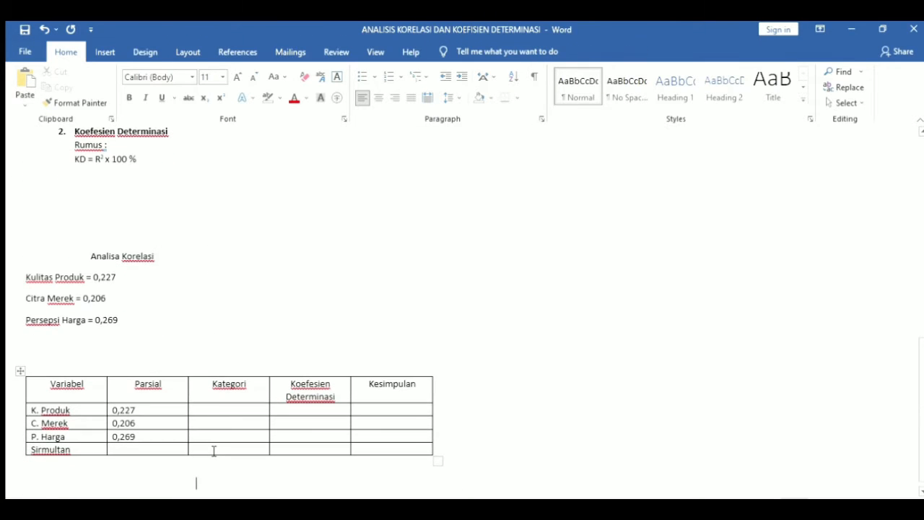
{"action": "left_click", "coordinate": [174, 448]}
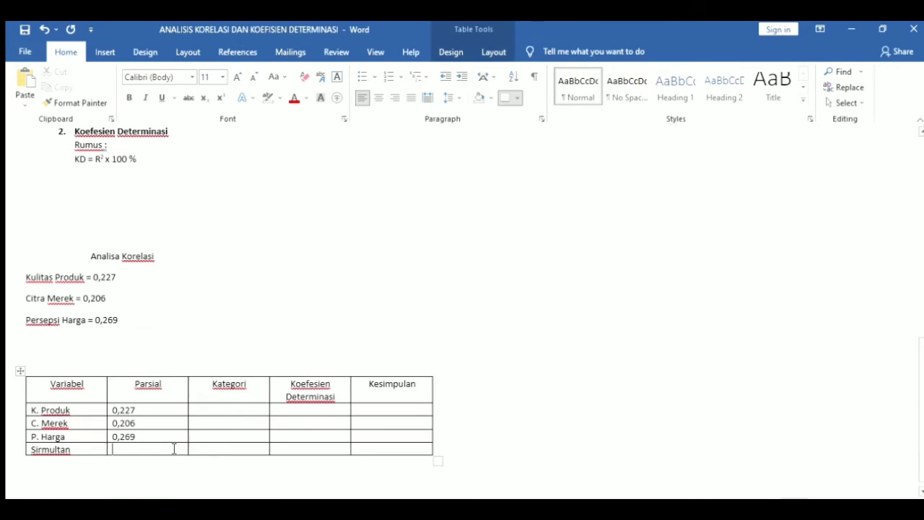
{"action": "type", "text": "0,568"}
{"action": "key", "text": "Up"}
{"action": "key", "text": "Up"}
{"action": "key", "text": "Up"}
{"action": "key", "text": "Up"}
{"action": "key", "text": "Up"}
{"action": "key", "text": "Up"}
{"action": "key", "text": "Up"}
{"action": "key", "text": "Up"}
{"action": "key", "text": "Up"}
{"action": "key", "text": "Up"}
{"action": "key", "text": "Up"}
{"action": "key", "text": "Up"}
{"action": "key", "text": "Up"}
{"action": "key", "text": "Up"}
{"action": "key", "text": "Up"}
{"action": "key", "text": "Up"}
{"action": "key", "text": "Up"}
{"action": "key", "text": "Up"}
{"action": "key", "text": "Up"}
{"action": "key", "text": "Up"}
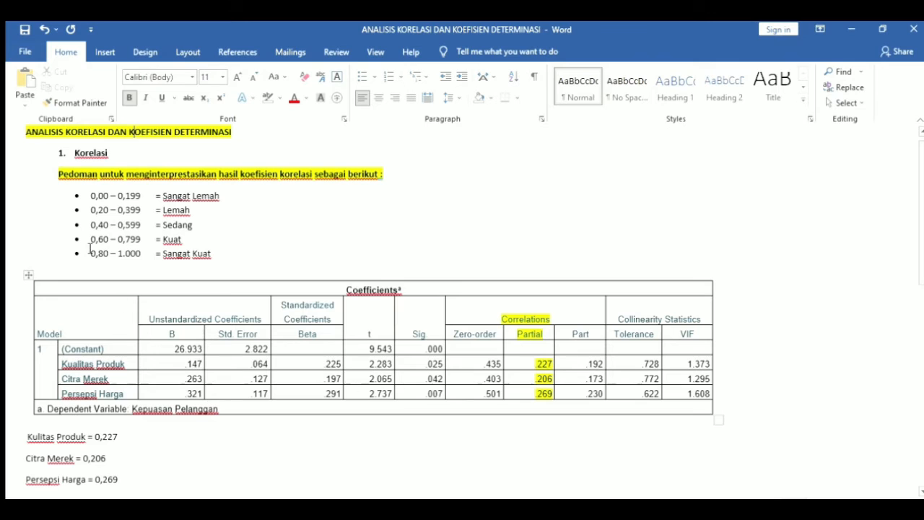
Copy the Pedoman interpretation guide and paste it below 'Persepsi Harga = 0,269'
{"action": "left_click", "coordinate": [55, 174]}
{"action": "key", "text": "shift+Down"}
{"action": "key", "text": "shift+Down"}
{"action": "key", "text": "shift+Down"}
{"action": "key", "text": "shift+Down"}
{"action": "key", "text": "shift+Down"}
{"action": "key", "text": "shift+Down"}
{"action": "key", "text": "ctrl+c"}
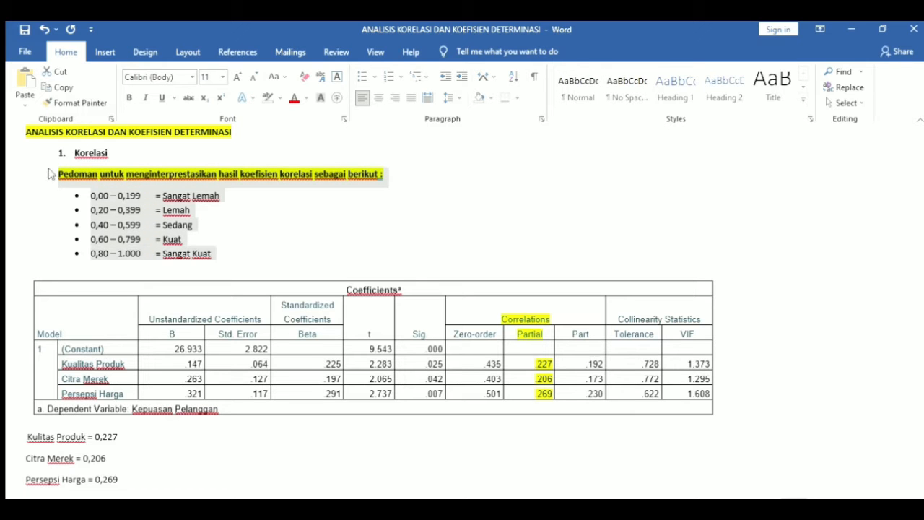
{"action": "key", "text": "Down"}
{"action": "key", "text": "Down"}
{"action": "key", "text": "Down"}
{"action": "key", "text": "Down"}
{"action": "key", "text": "Down"}
{"action": "key", "text": "Down"}
{"action": "key", "text": "Down"}
{"action": "key", "text": "Down"}
{"action": "key", "text": "Down"}
{"action": "key", "text": "Down"}
{"action": "key", "text": "Down"}
{"action": "key", "text": "Down"}
{"action": "key", "text": "Down"}
{"action": "key", "text": "Down"}
{"action": "key", "text": "Down"}
{"action": "key", "text": "Down"}
{"action": "key", "text": "Down"}
{"action": "key", "text": "Down"}
{"action": "key", "text": "Down"}
{"action": "key", "text": "Down"}
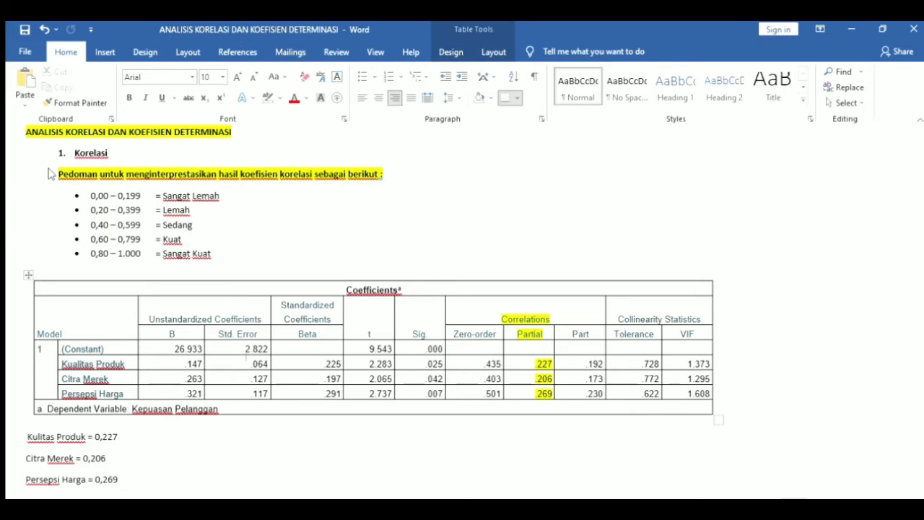
{"action": "key", "text": "Down"}
{"action": "key", "text": "Down"}
{"action": "key", "text": "Down"}
{"action": "key", "text": "Down"}
{"action": "key", "text": "Down"}
{"action": "key", "text": "Down"}
{"action": "key", "text": "Down"}
{"action": "key", "text": "Down"}
{"action": "key", "text": "Down"}
{"action": "key", "text": "Down"}
{"action": "key", "text": "Down"}
{"action": "key", "text": "Down"}
{"action": "key", "text": "Down"}
{"action": "key", "text": "Down"}
{"action": "key", "text": "Down"}
{"action": "key", "text": "Down"}
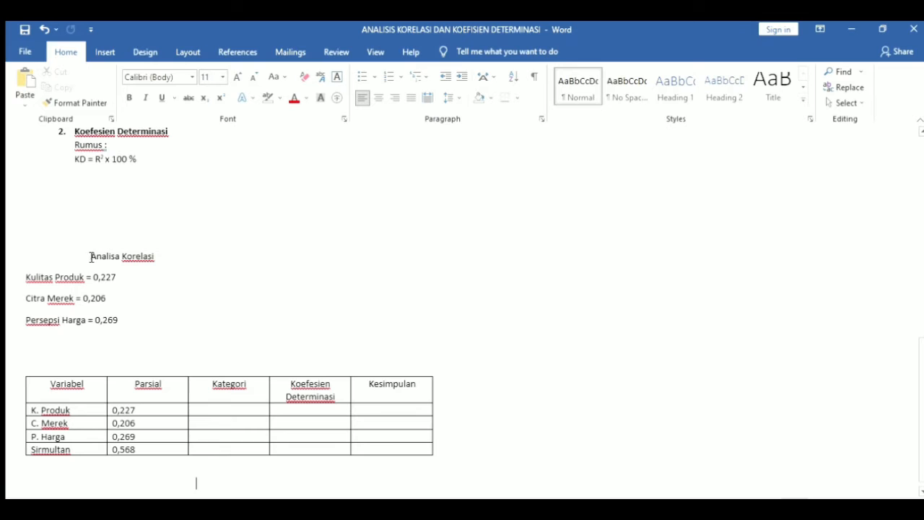
{"action": "left_click", "coordinate": [133, 325]}
{"action": "key", "text": "Return"}
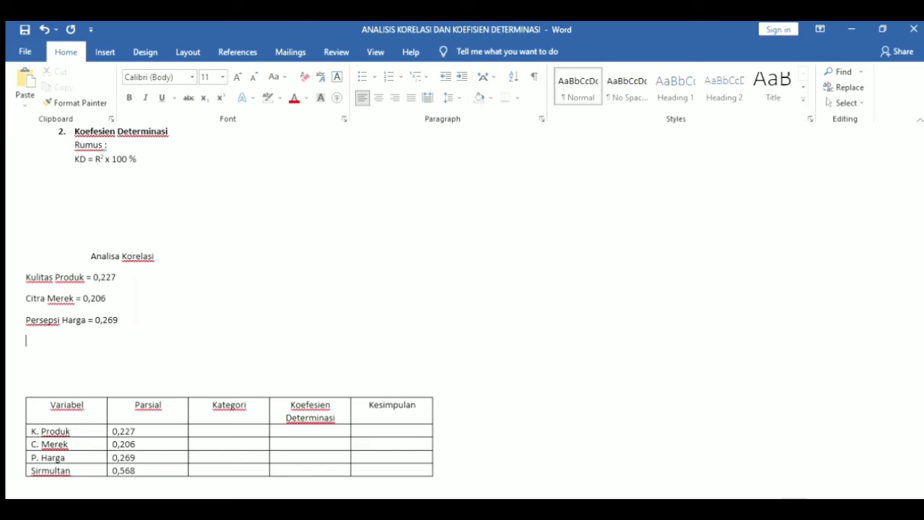
{"action": "key", "text": "Return"}
{"action": "key", "text": "ctrl+v"}
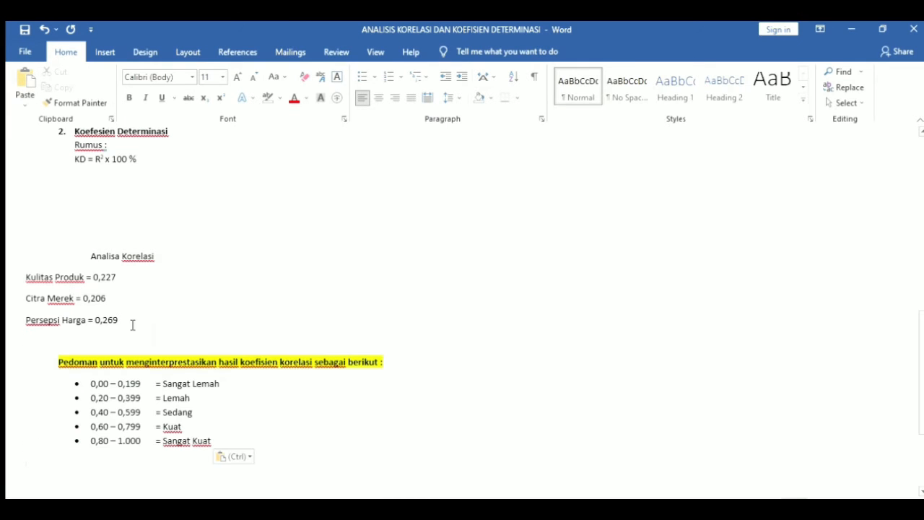
Fill the Kategori cells with lemah, lemah, lemah and sedang
{"action": "scroll", "coordinate": [132, 325], "scroll_direction": "down", "scroll_amount": 3}
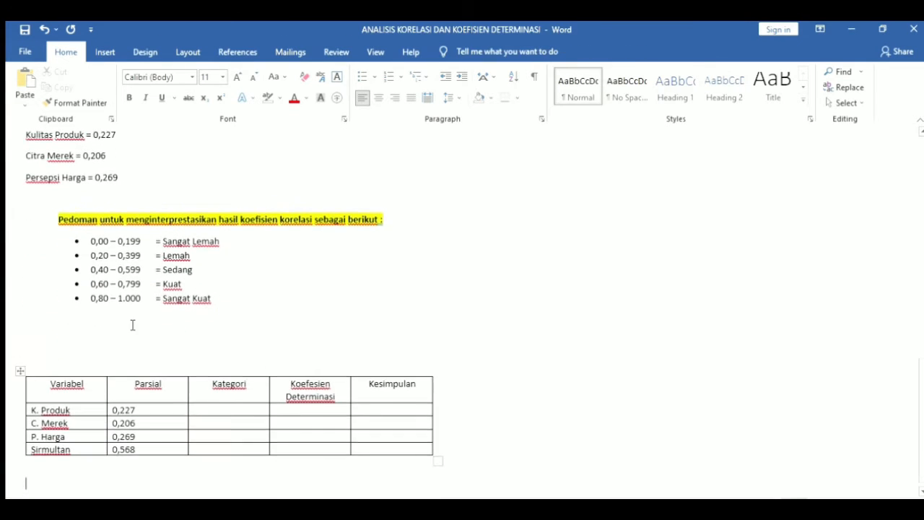
{"action": "left_click", "coordinate": [217, 408]}
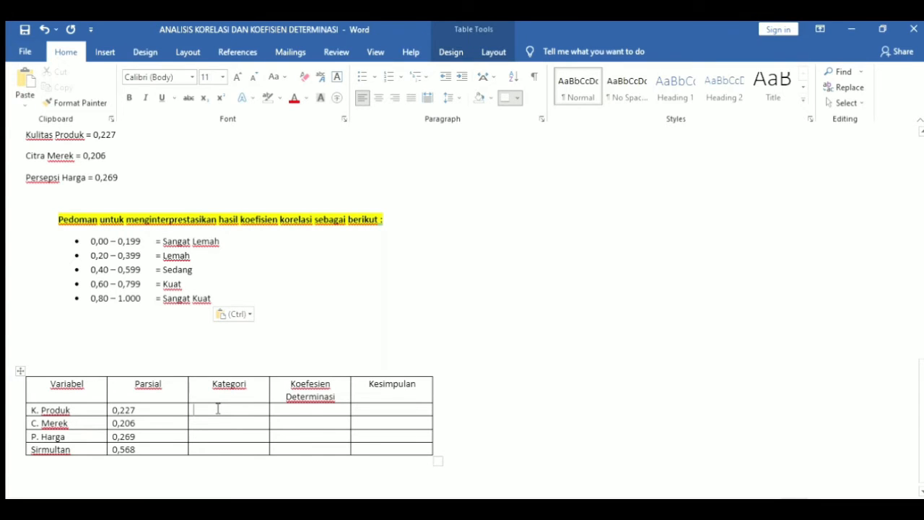
{"action": "type", "text": "lemah"}
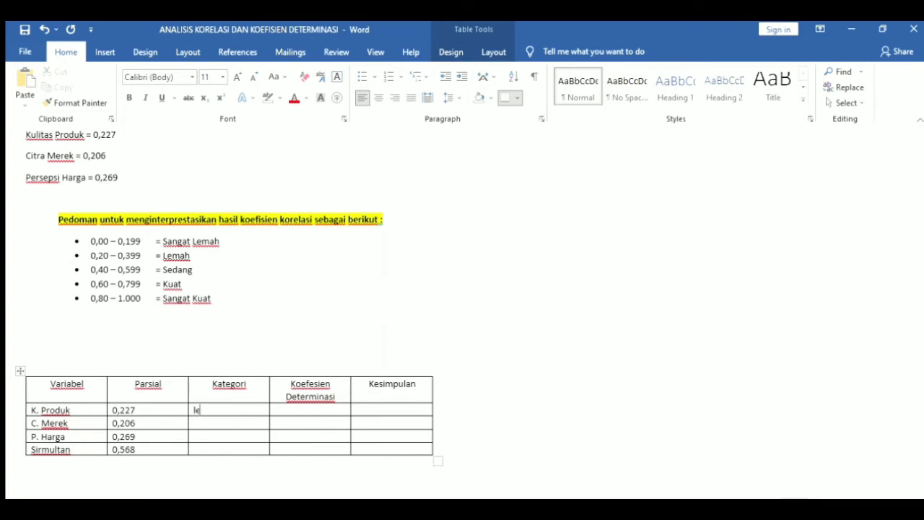
{"action": "left_click", "coordinate": [215, 424]}
{"action": "type", "text": "lemah"}
{"action": "left_click", "coordinate": [218, 440]}
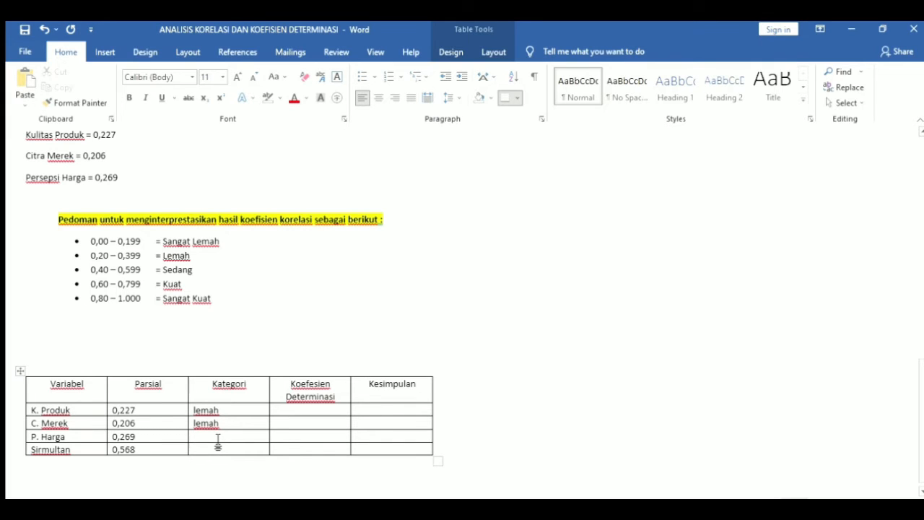
{"action": "type", "text": "lema"}
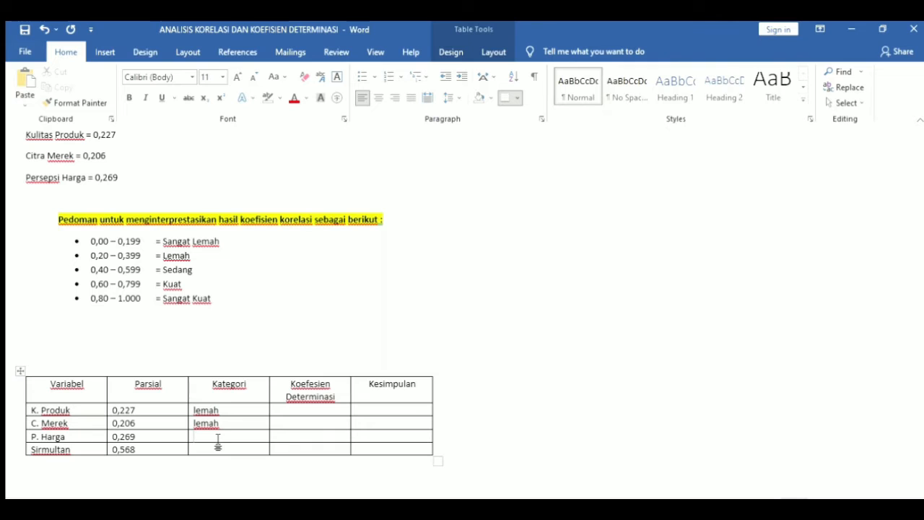
{"action": "type", "text": "h"}
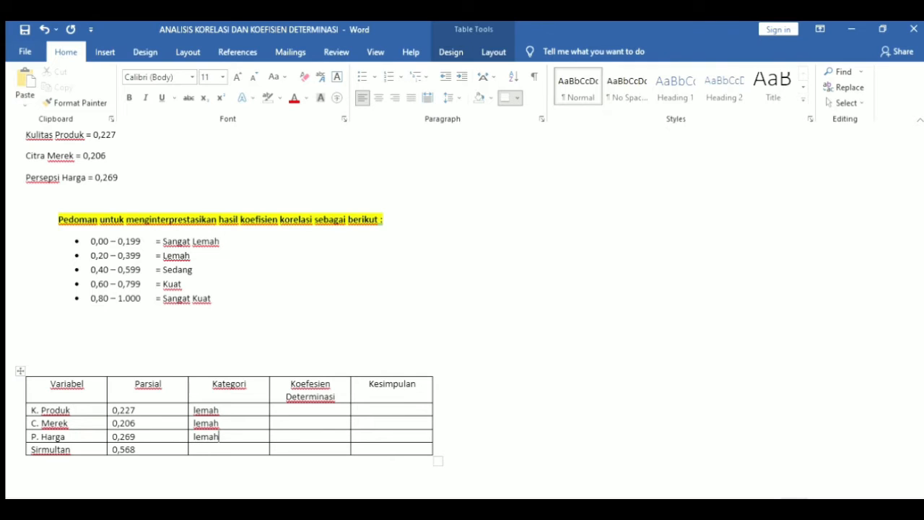
{"action": "left_click", "coordinate": [217, 450]}
{"action": "type", "text": "sedang"}
{"action": "key", "text": "Up"}
Copy the Koefesien Determinasi heading and KD = R² x 100 % formula below Sangat Kuat, unbulleted
{"action": "scroll", "coordinate": [296, 410], "scroll_direction": "up", "scroll_amount": 5}
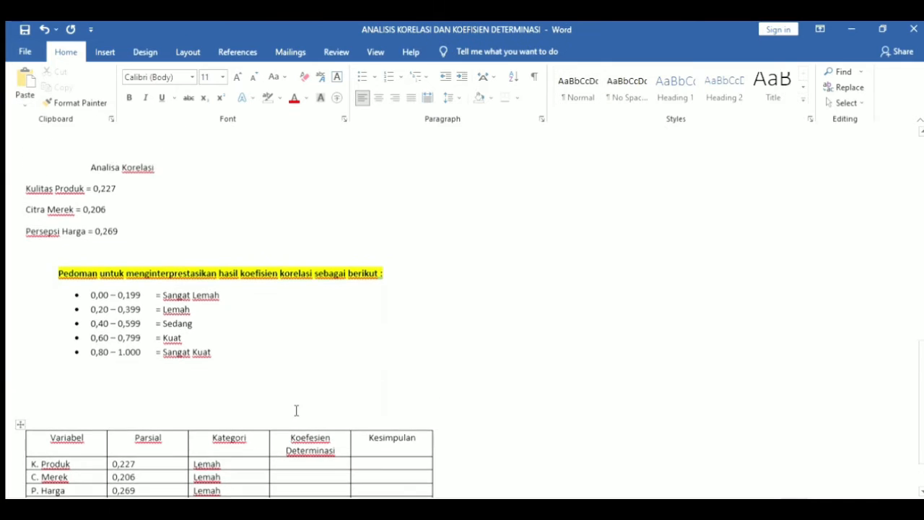
{"action": "scroll", "coordinate": [296, 411], "scroll_direction": "up", "scroll_amount": 3}
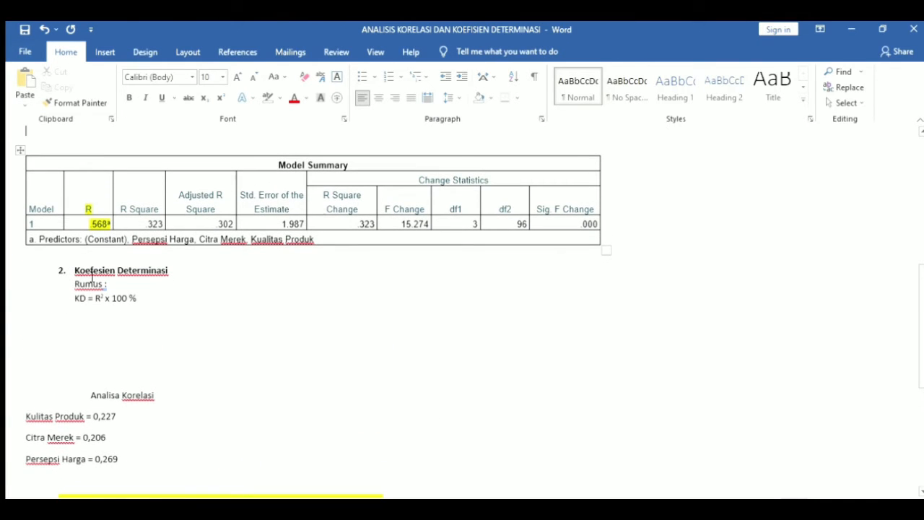
{"action": "left_click_drag", "start_coordinate": [75, 271], "coordinate": [131, 294]}
{"action": "key", "text": "ctrl+c"}
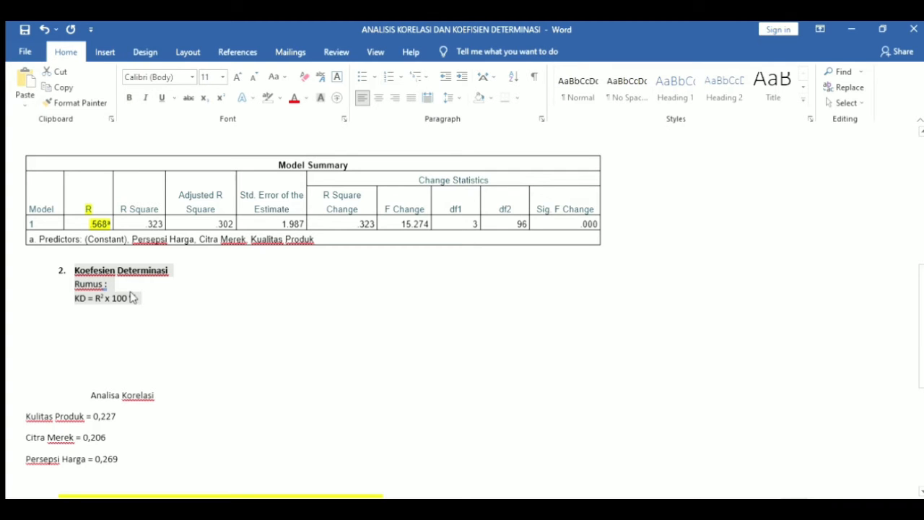
{"action": "key", "text": "Down"}
{"action": "scroll", "coordinate": [134, 296], "scroll_direction": "down", "scroll_amount": 8}
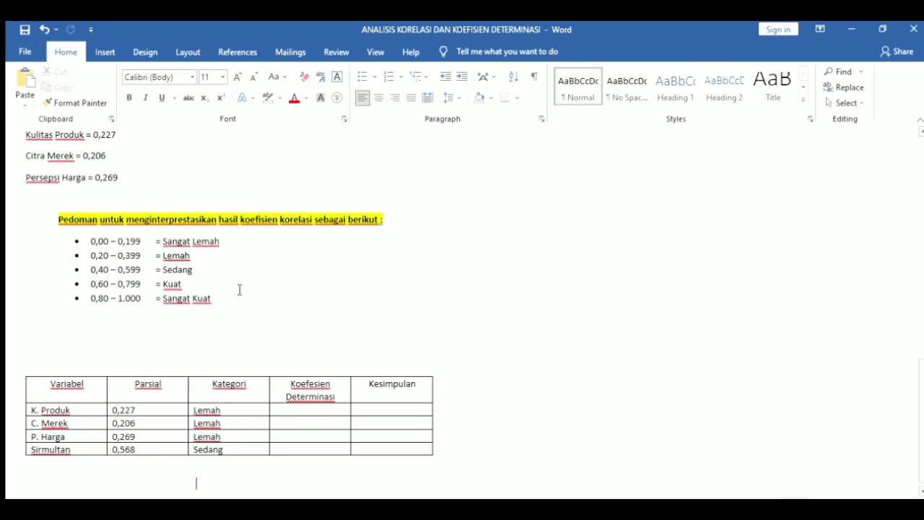
{"action": "left_click", "coordinate": [239, 302]}
{"action": "key", "text": "Return"}
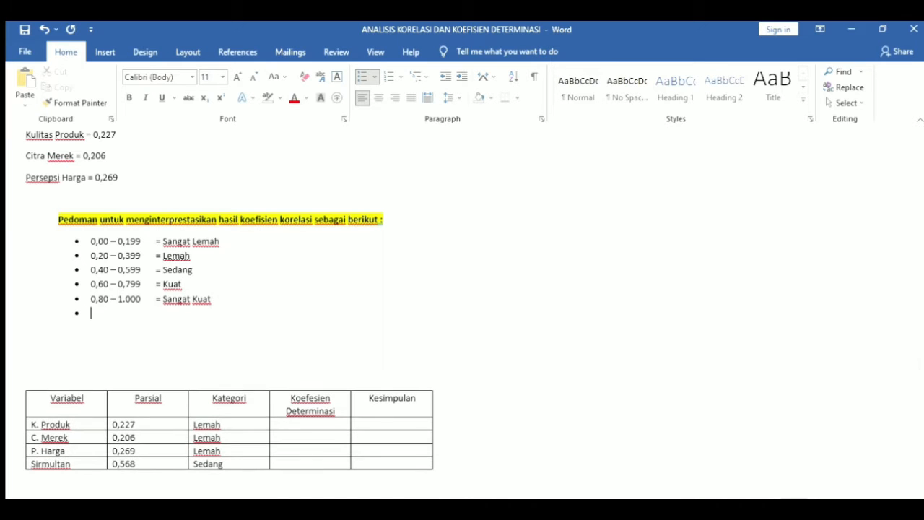
{"action": "key", "text": "BackSpace"}
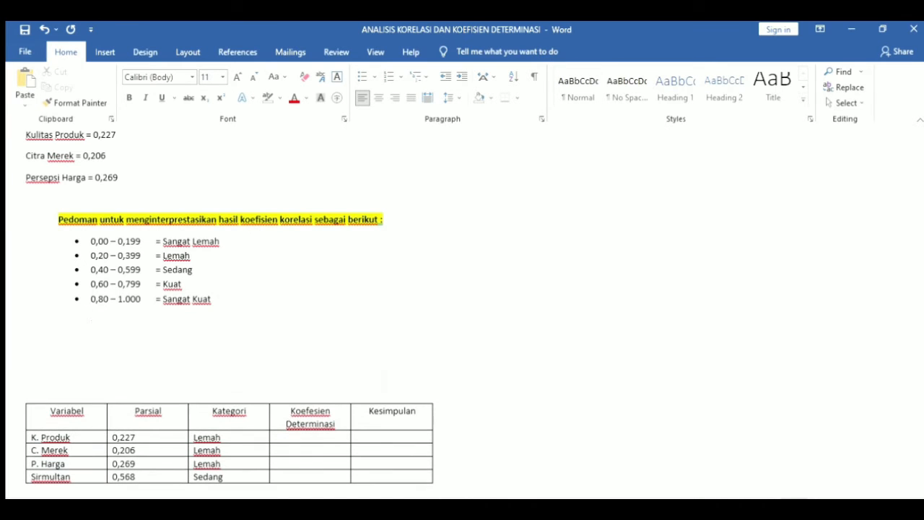
{"action": "key", "text": "BackSpace"}
{"action": "key", "text": "BackSpace"}
{"action": "key", "text": "BackSpace"}
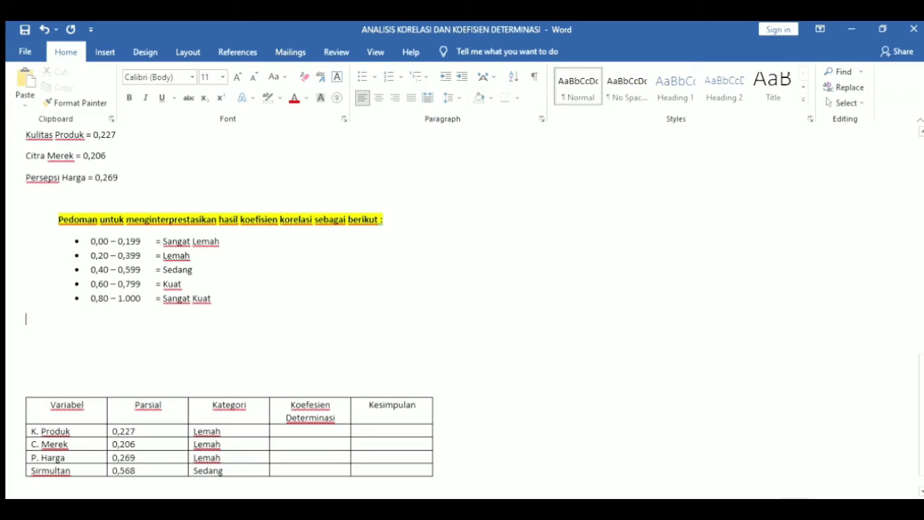
{"action": "key", "text": "ctrl+v"}
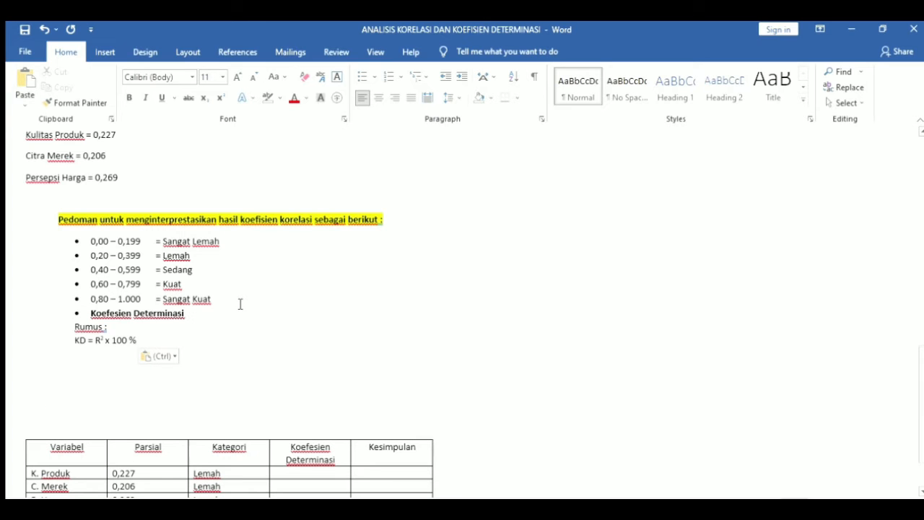
{"action": "left_click", "coordinate": [90, 313]}
{"action": "key", "text": "BackSpace"}
{"action": "key", "text": "BackSpace"}
{"action": "key", "text": "Return"}
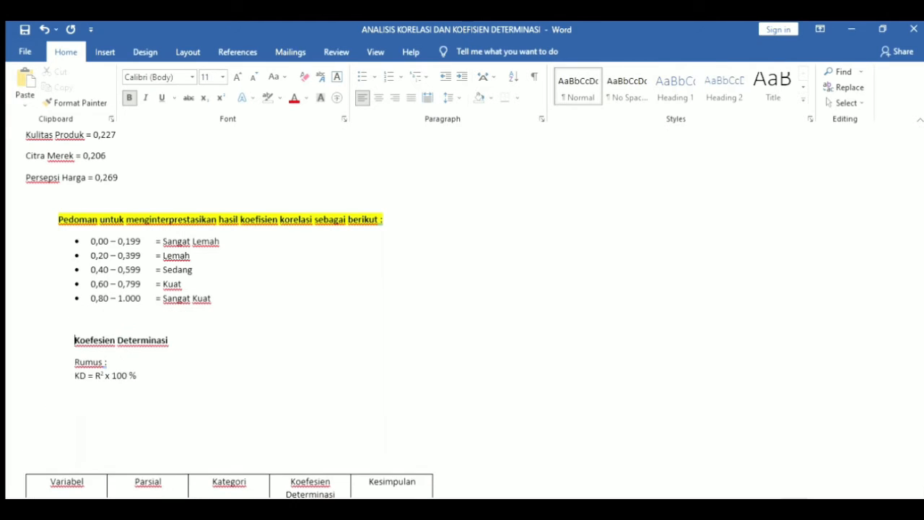
Below the KD formula, type 'Kualitas produk = 0,227 x 0,227 x 100% = 5,152 %'
{"action": "left_click", "coordinate": [153, 378]}
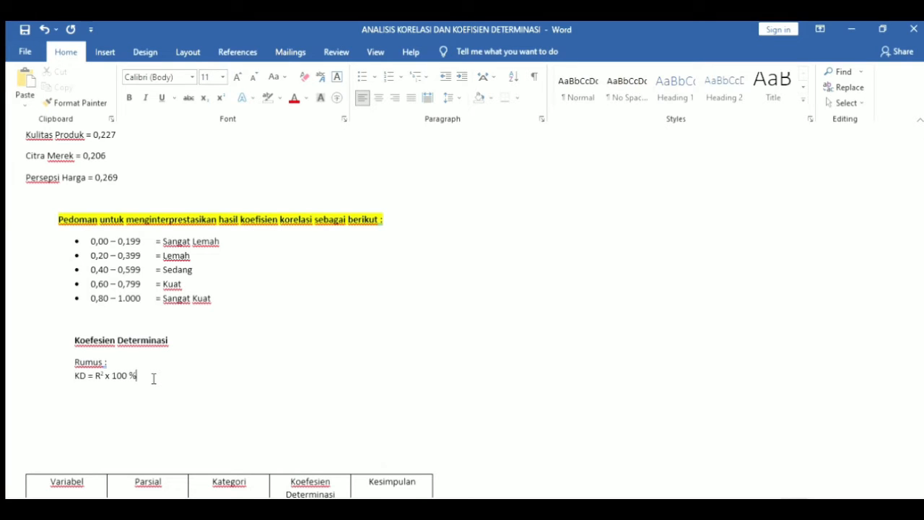
{"action": "key", "text": "Return"}
{"action": "type", "text": "kualit"}
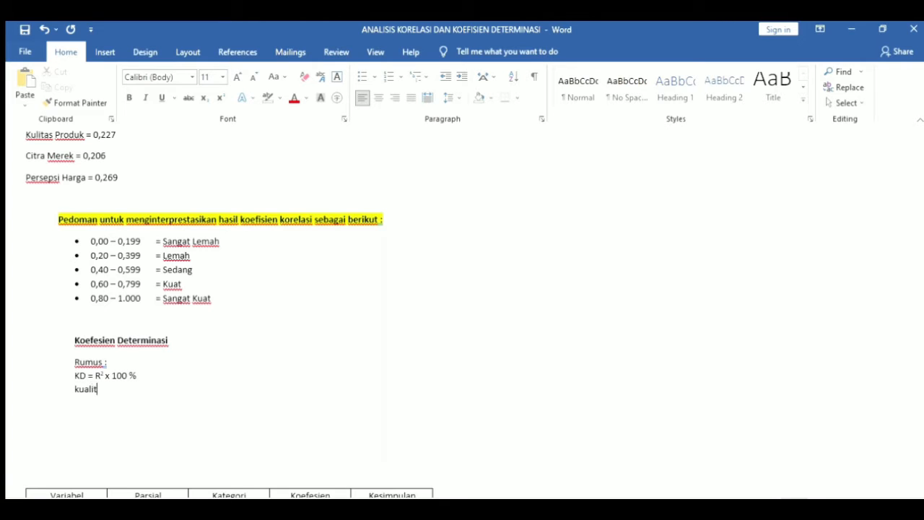
{"action": "type", "text": "as produk ="}
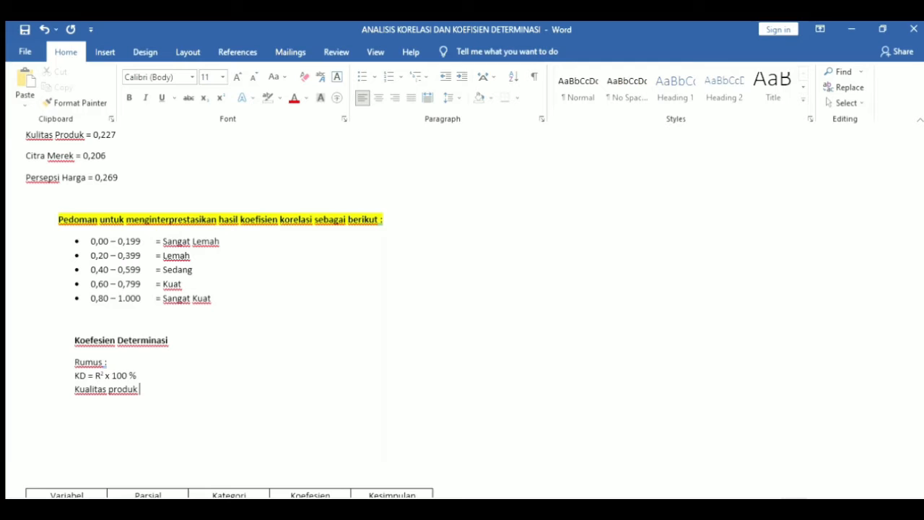
{"action": "key", "text": "Down"}
{"action": "scroll", "coordinate": [153, 379], "scroll_direction": "down", "scroll_amount": 2}
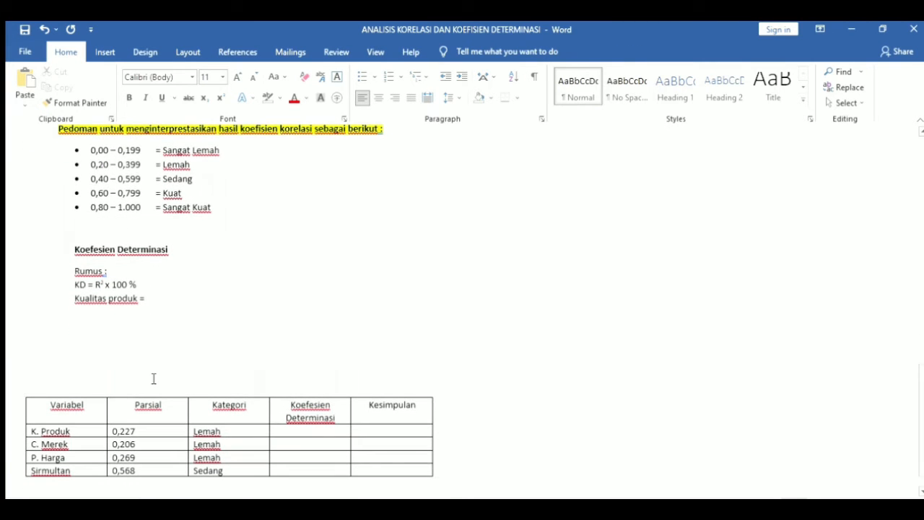
{"action": "left_click", "coordinate": [161, 301]}
{"action": "type", "text": "0"}
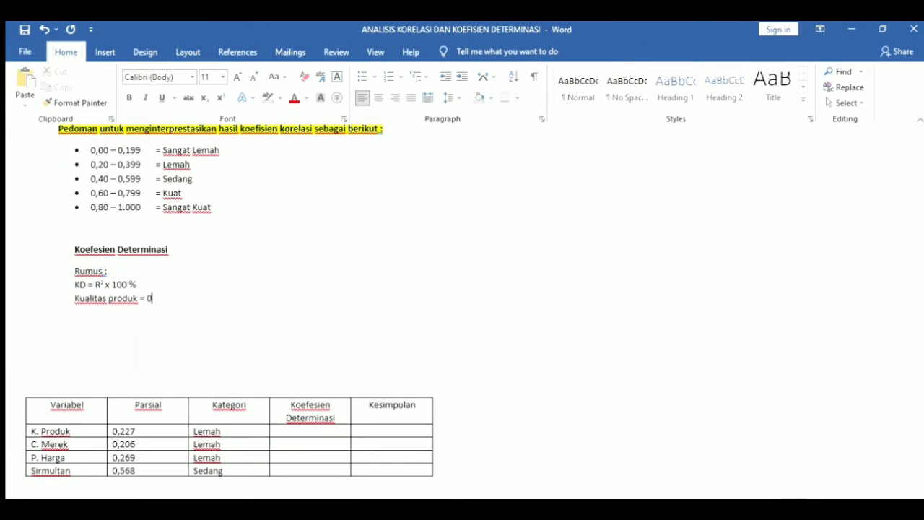
{"action": "type", "text": ",227 x 0,"}
{"action": "type", "text": "227 x 100% ="}
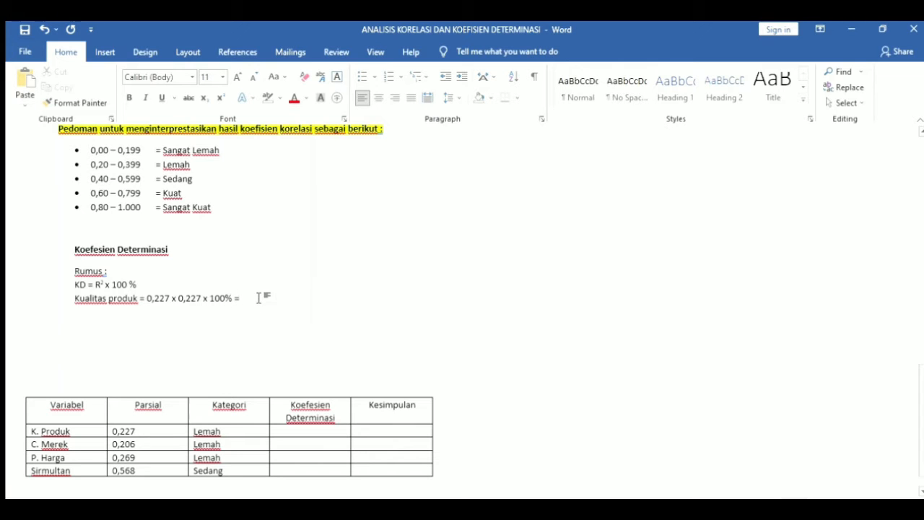
{"action": "type", "text": "5,152 %"}
{"action": "key", "text": "Return"}
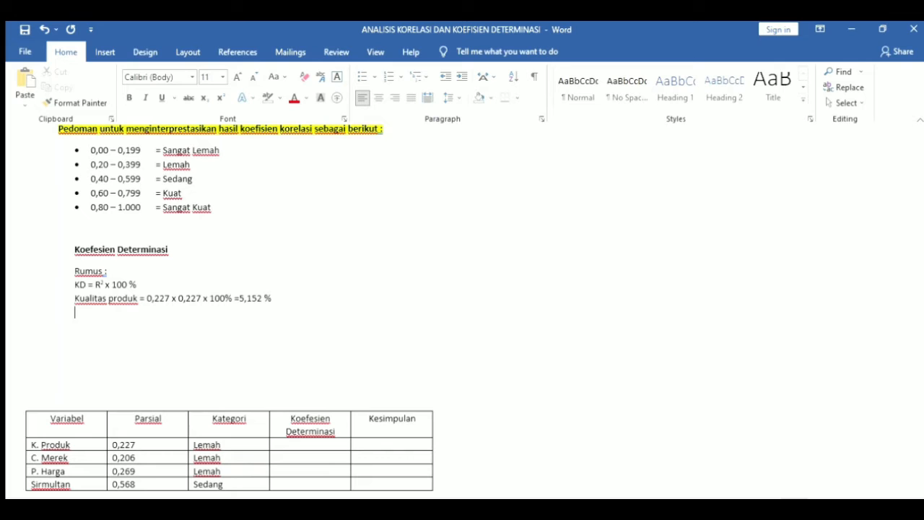
Add the line 'Citra merek = 0,206 x 0,206 x 100% = 4,243%' with corrected spacing
{"action": "type", "text": "citra merek ="}
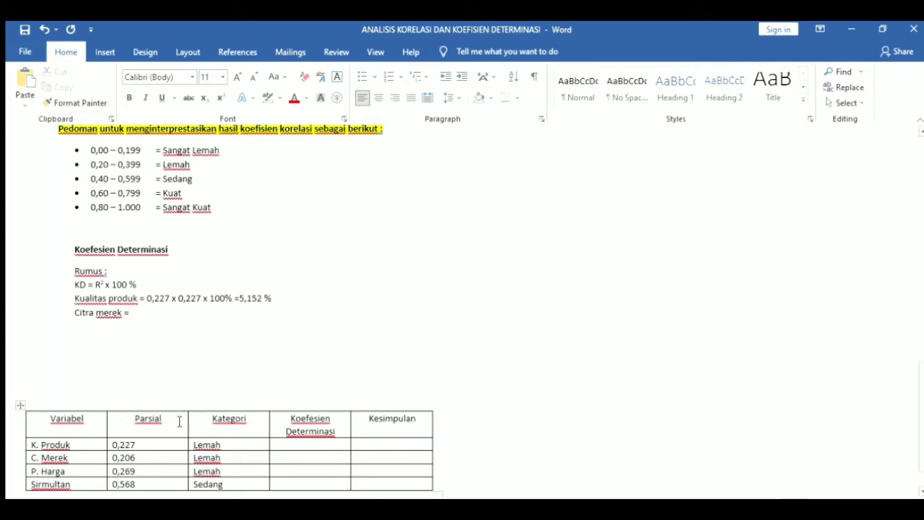
{"action": "type", "text": "0,"}
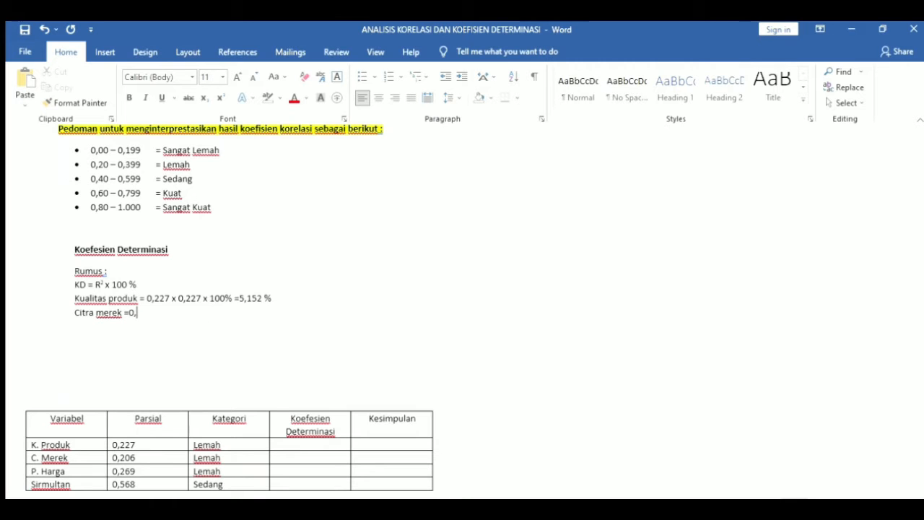
{"action": "type", "text": "206 x 0,206"}
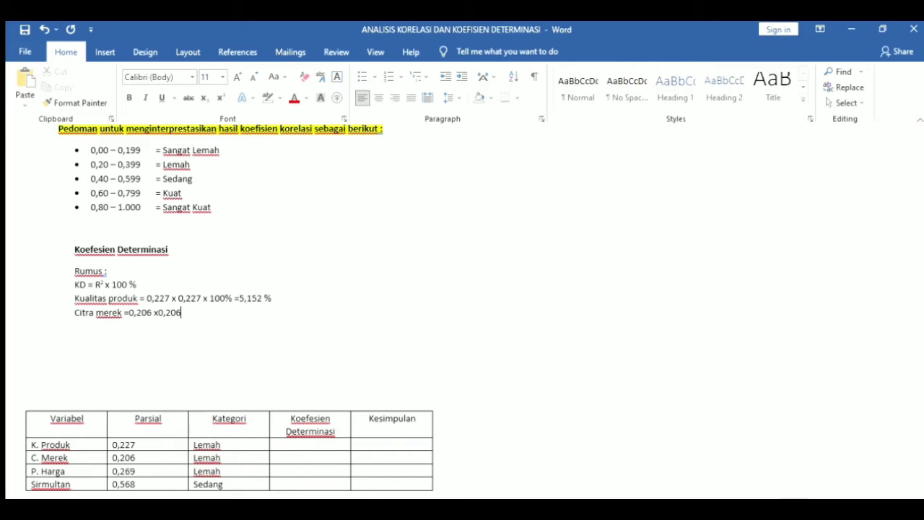
{"action": "left_click", "coordinate": [155, 313]}
{"action": "left_click", "coordinate": [159, 313]}
{"action": "left_click", "coordinate": [157, 313]}
{"action": "key", "text": "BackSpace"}
{"action": "left_click", "coordinate": [186, 313]}
{"action": "type", "text": "x"}
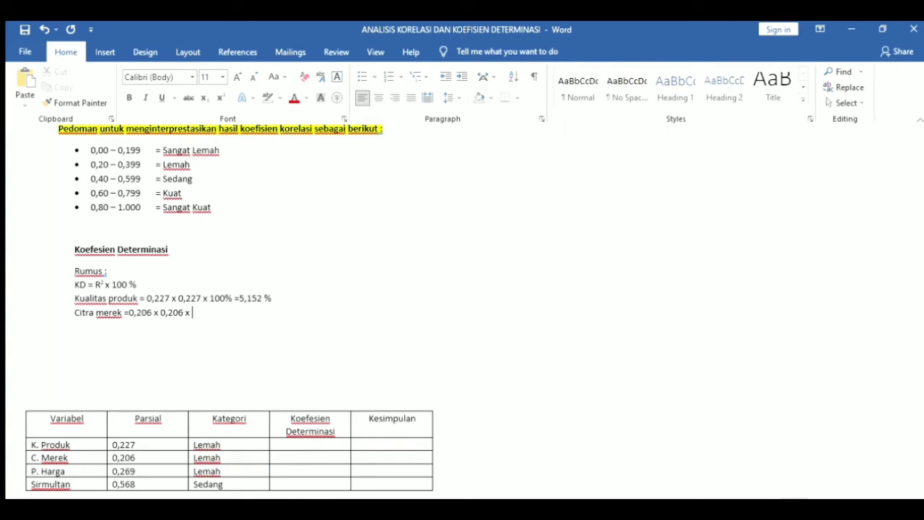
{"action": "type", "text": " 100% = 4,243%"}
{"action": "key", "text": "Return"}
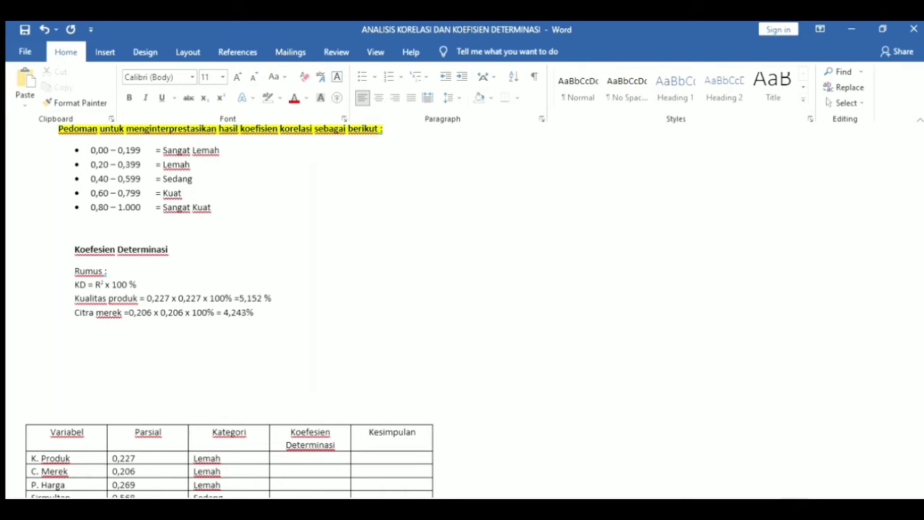
Add 'Persepsi harga = 0,269 x 0,269 x 100% = 7,236%' and begin a 'Sirmultan =' line
{"action": "type", "text": "persepsi harga ="}
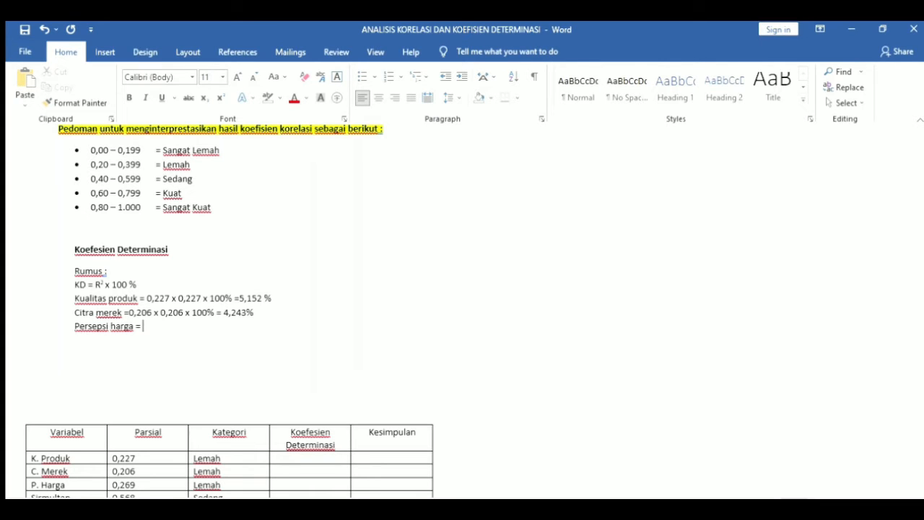
{"action": "type", "text": " 0,269 x 0,269 x 100%"}
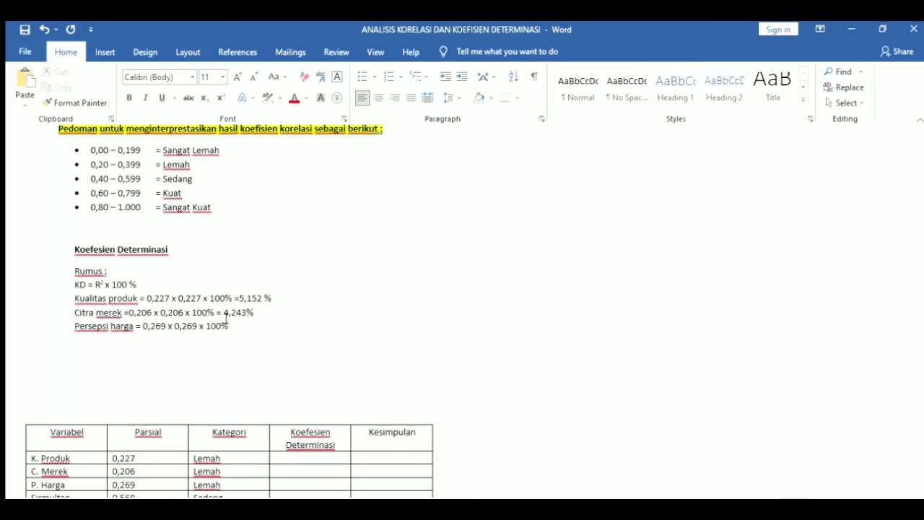
{"action": "type", "text": " = 7,236%"}
{"action": "key", "text": "Return"}
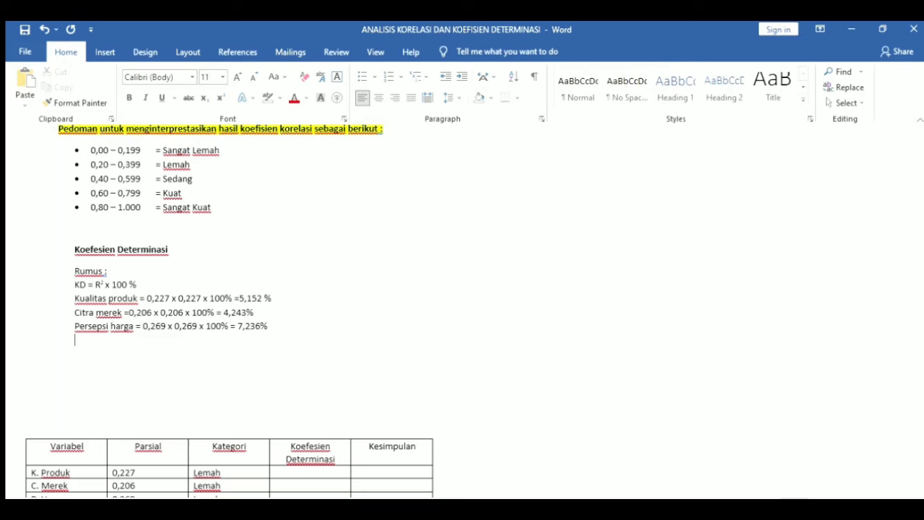
{"action": "type", "text": "sirmmultan"}
{"action": "key", "text": "BackSpace"}
{"action": "key", "text": "BackSpace"}
{"action": "key", "text": "BackSpace"}
{"action": "key", "text": "BackSpace"}
{"action": "key", "text": "BackSpace"}
{"action": "key", "text": "BackSpace"}
{"action": "key", "text": "BackSpace"}
{"action": "type", "text": "multan ="}
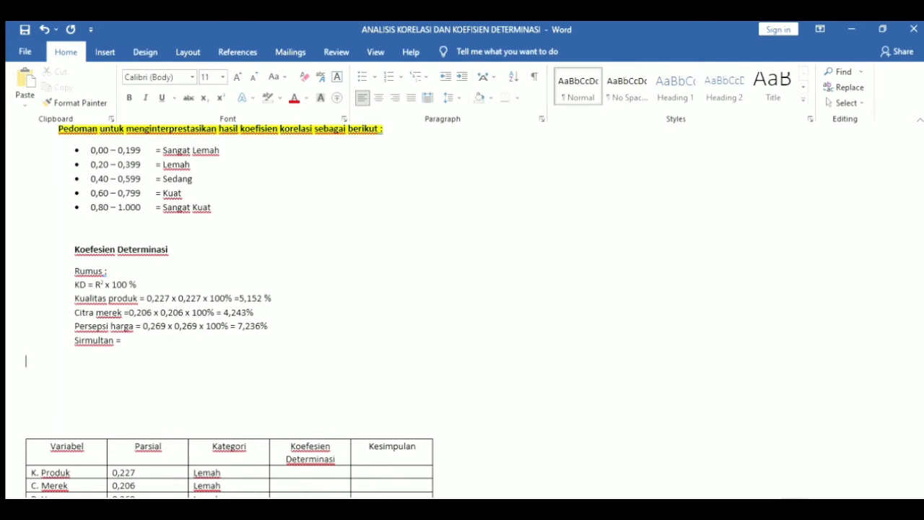
Append '0,568 x 0,568 x 100% = 32,262%' after 'Sirmultan ='
{"action": "left_click", "coordinate": [122, 494]}
{"action": "left_click", "coordinate": [227, 319]}
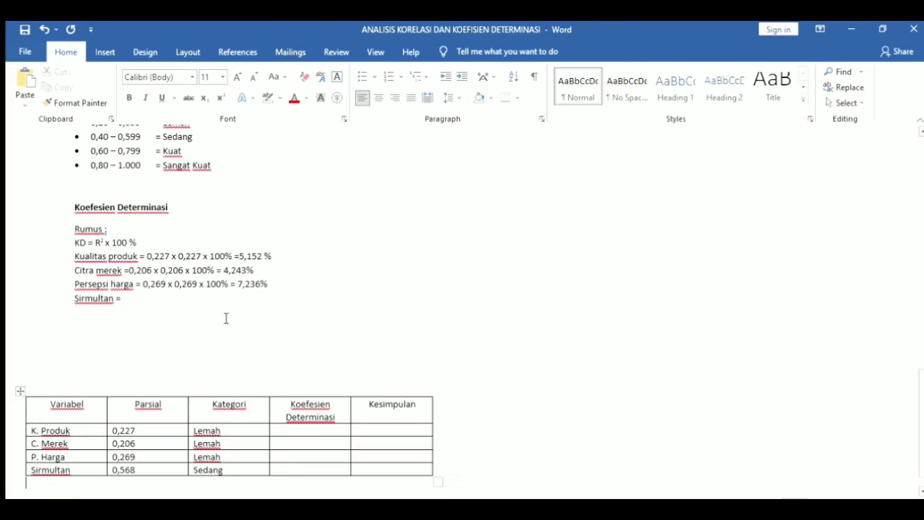
{"action": "type", "text": "0,5"}
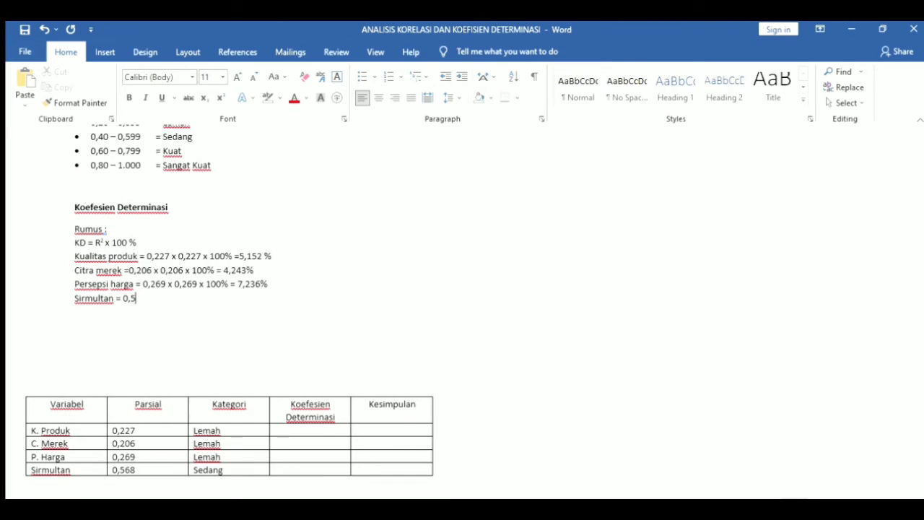
{"action": "type", "text": "68 x 0,568 x 100% "}
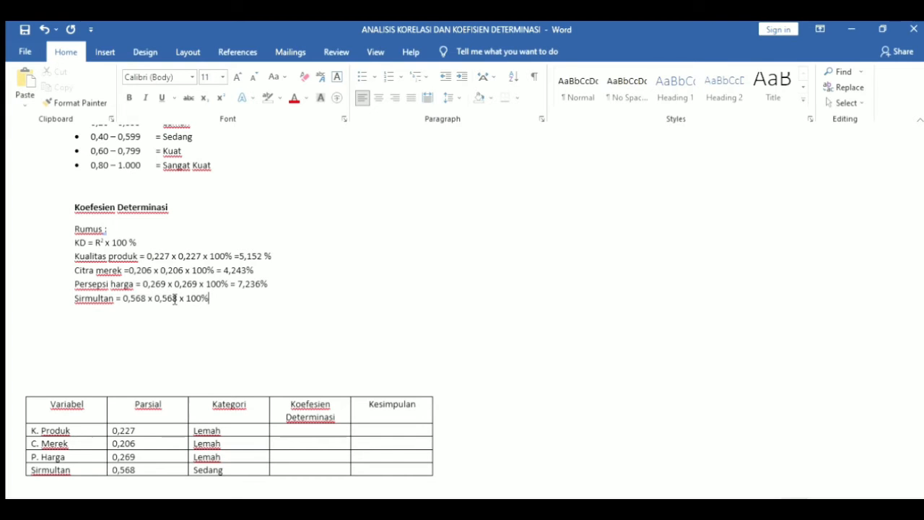
{"action": "type", "text": "= 32,262%"}
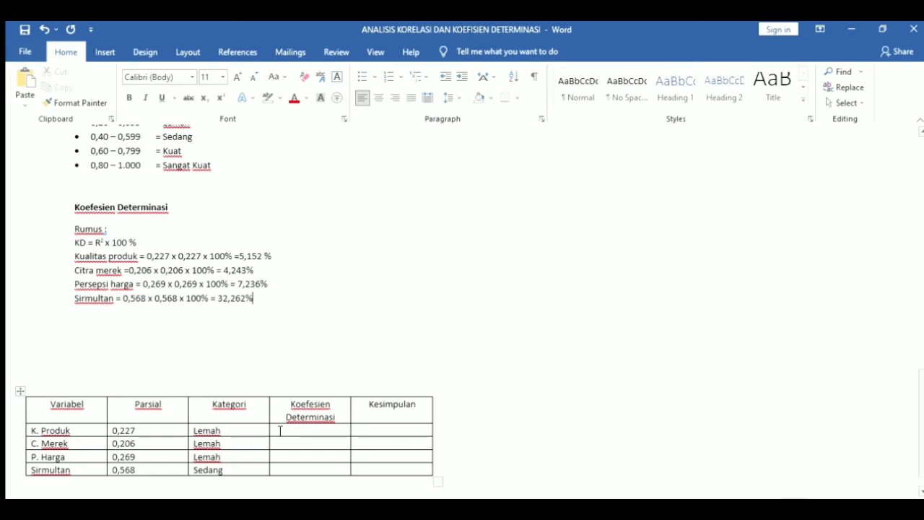
{"action": "left_click", "coordinate": [280, 431]}
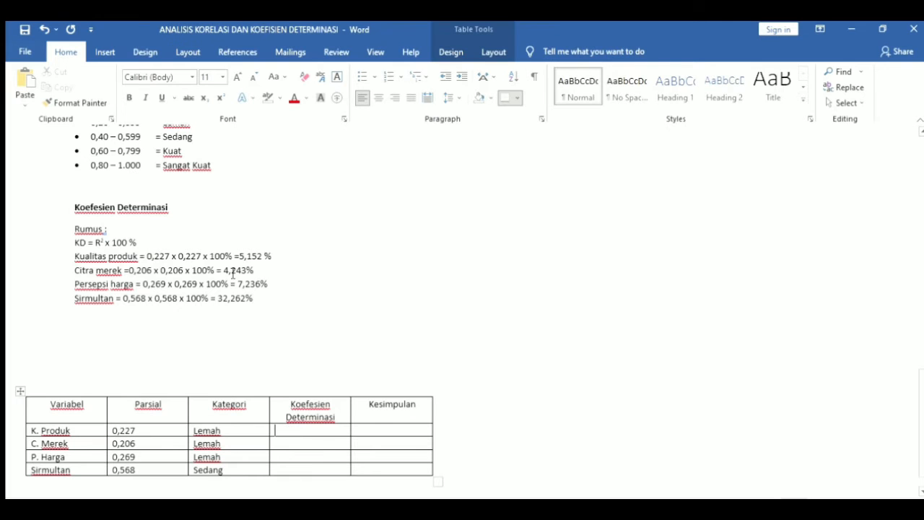
Copy 5,152 % and 4,243% into the K. Produk and C. Merek Koefesien Determinasi cells
{"action": "left_click_drag", "start_coordinate": [239, 256], "coordinate": [274, 256]}
{"action": "key", "text": "ctrl+c"}
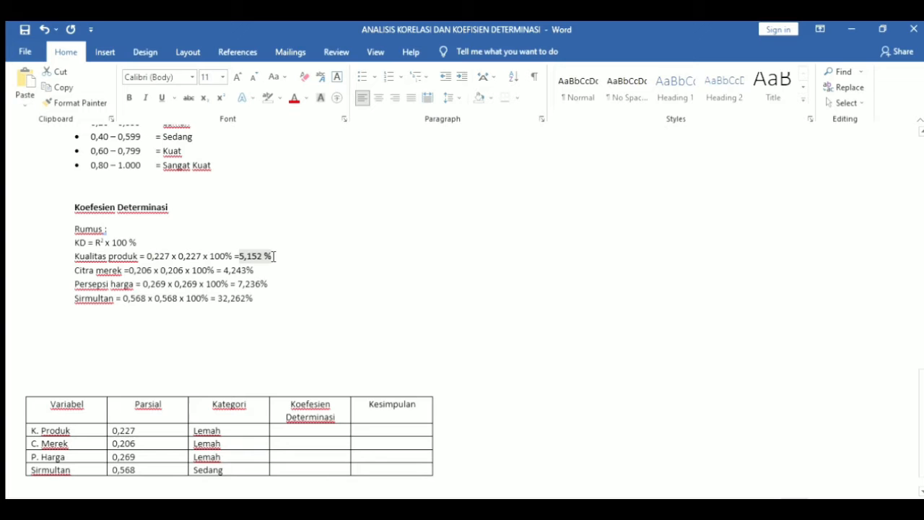
{"action": "left_click", "coordinate": [306, 432]}
{"action": "key", "text": "ctrl+v"}
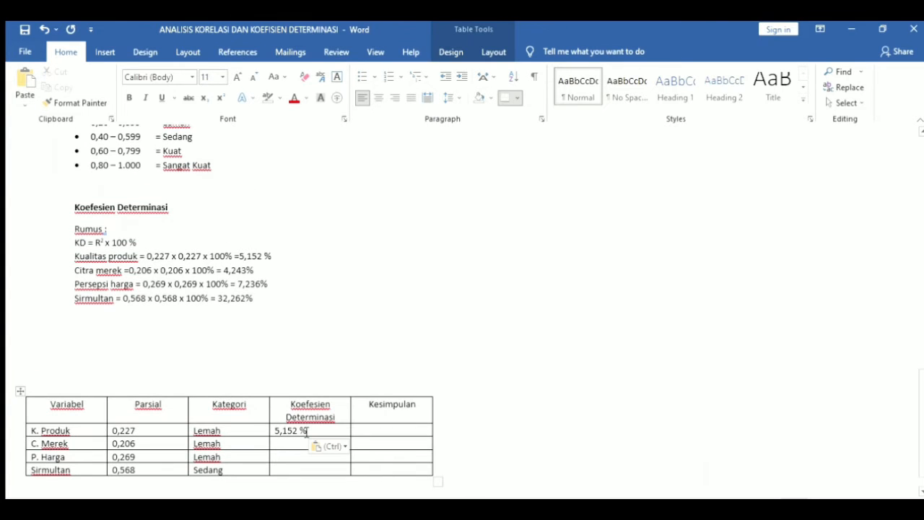
{"action": "left_click_drag", "start_coordinate": [217, 271], "coordinate": [255, 273]}
{"action": "key", "text": "ctrl+c"}
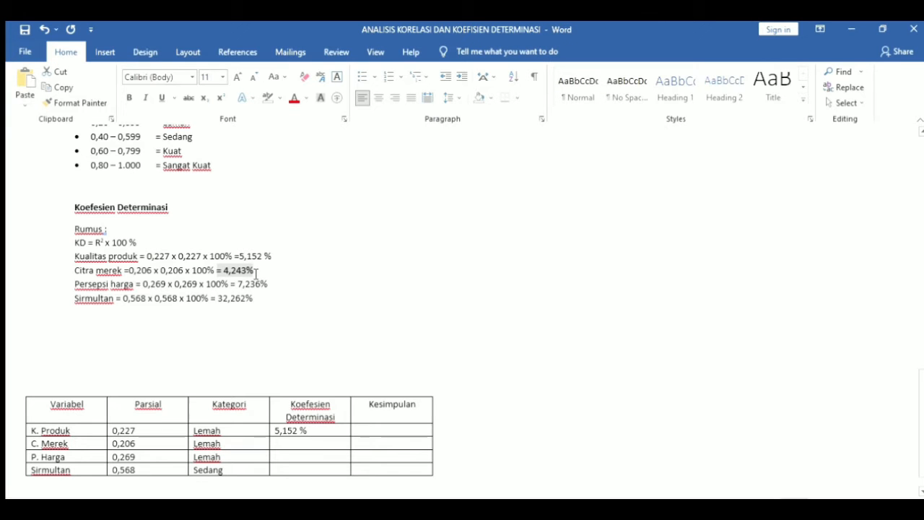
{"action": "left_click", "coordinate": [303, 443]}
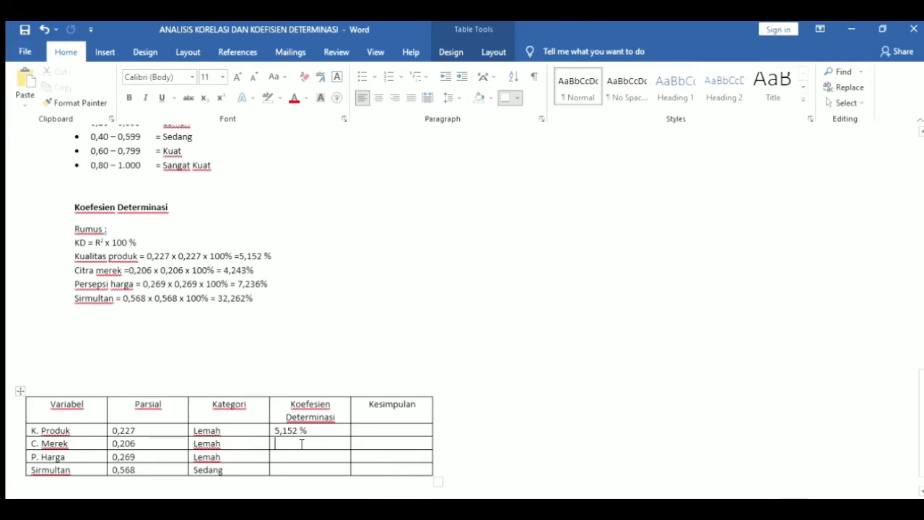
{"action": "key", "text": "ctrl+v"}
{"action": "left_click", "coordinate": [280, 443]}
{"action": "key", "text": "BackSpace"}
{"action": "key", "text": "BackSpace"}
Copy 7,236% and 32,262% into the P. Harga and Simultan cells, and mark K. Produk signifikan
{"action": "left_click_drag", "start_coordinate": [238, 285], "coordinate": [264, 285]}
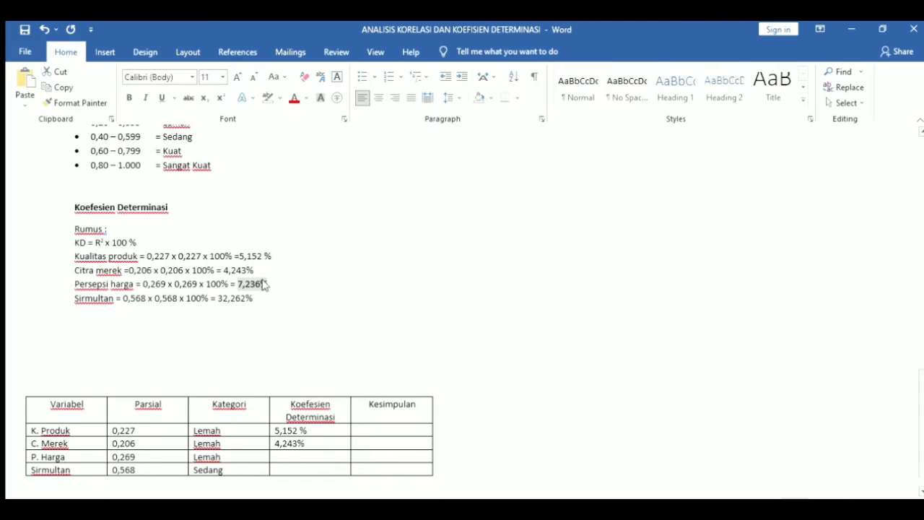
{"action": "left_click", "coordinate": [302, 457]}
{"action": "key", "text": "ctrl+v"}
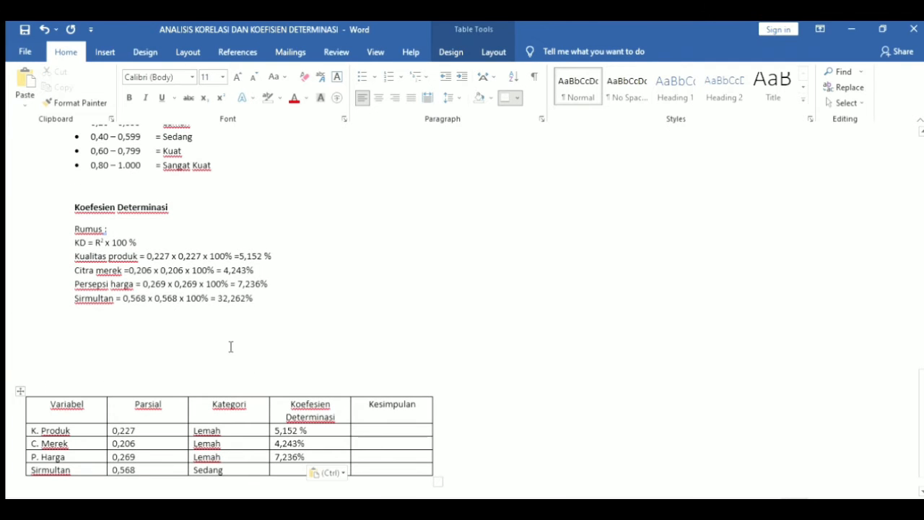
{"action": "left_click_drag", "start_coordinate": [218, 298], "coordinate": [250, 302]}
{"action": "key", "text": "ctrl+c"}
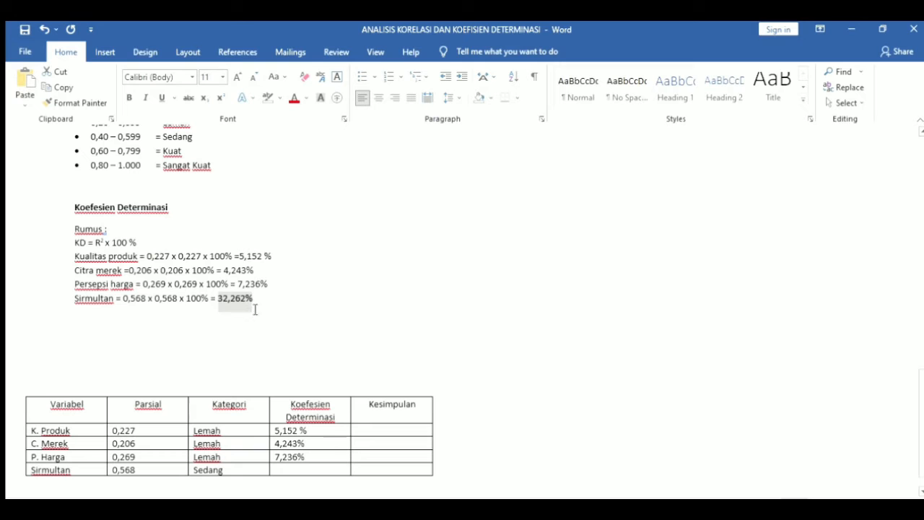
{"action": "left_click", "coordinate": [310, 470]}
{"action": "key", "text": "ctrl+v"}
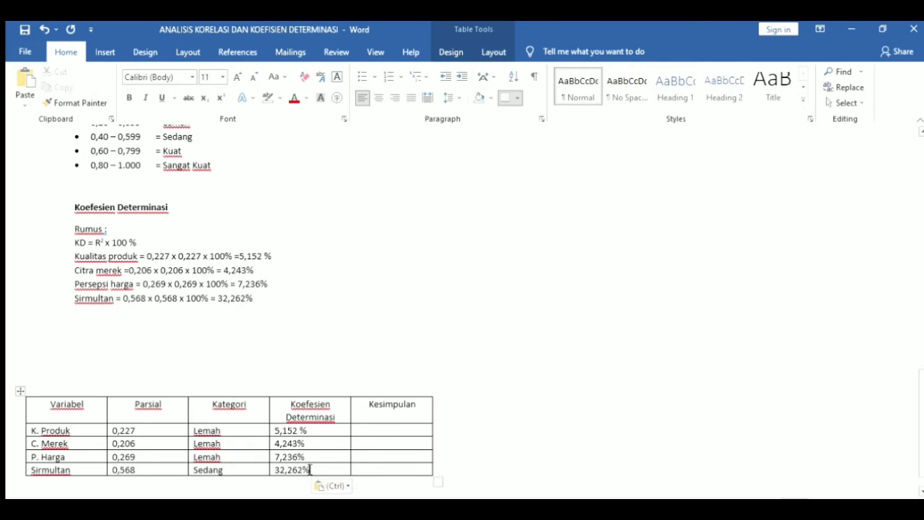
{"action": "left_click", "coordinate": [363, 430]}
{"action": "type", "text": "signifikan"}
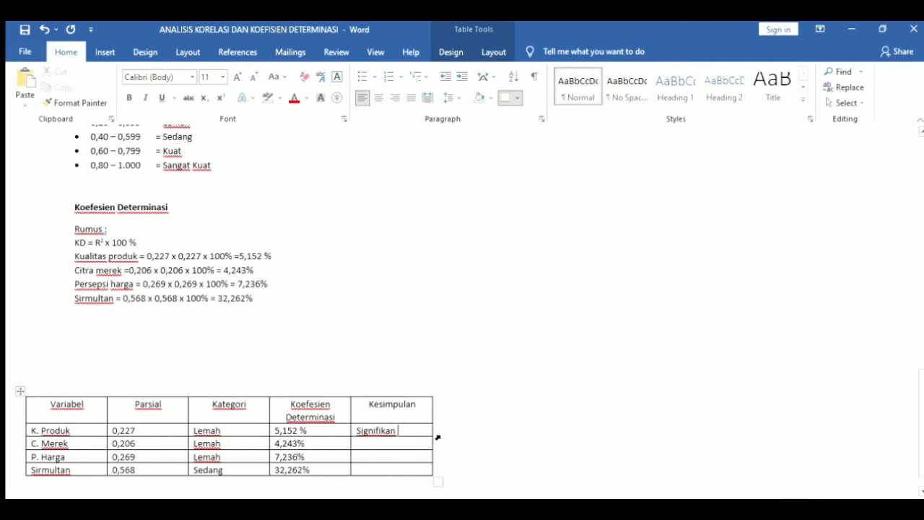
Enter 'signifikan' as the Kesimpulan for C. Merek, P. Harga and Sirmultan
{"action": "left_click", "coordinate": [437, 477], "text": "shift"}
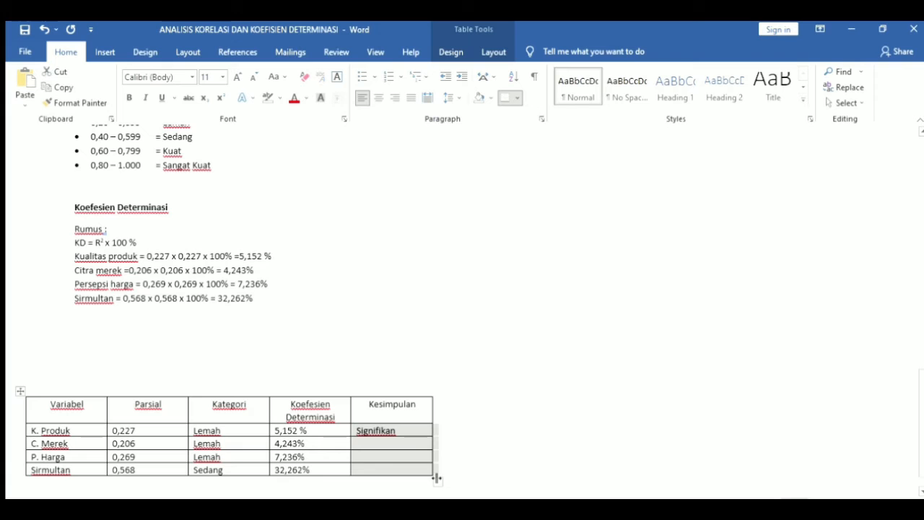
{"action": "left_click", "coordinate": [367, 443]}
{"action": "type", "text": "s"}
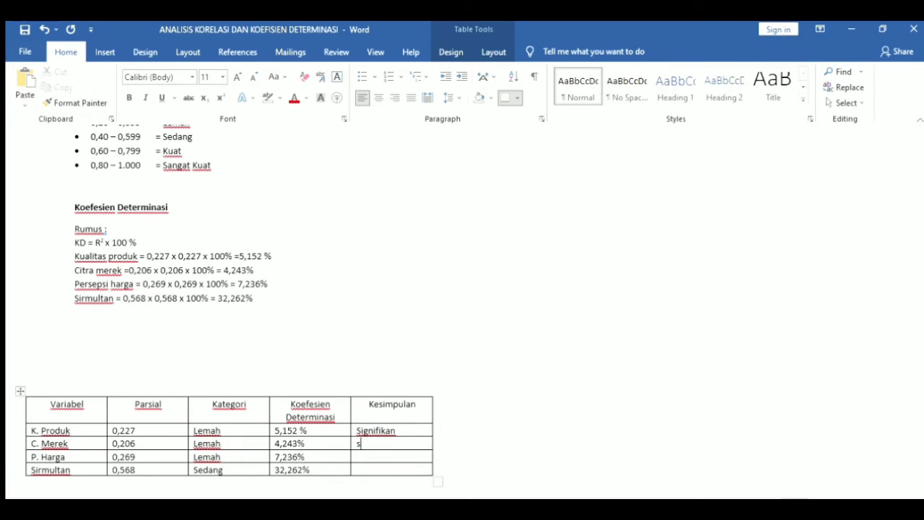
{"action": "type", "text": "ignifikan"}
{"action": "left_click", "coordinate": [366, 456]}
{"action": "type", "text": "signifik"}
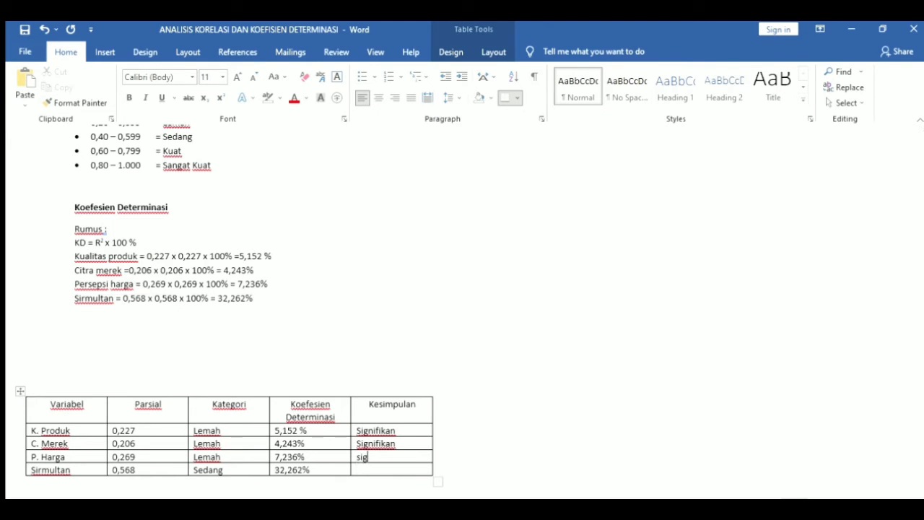
{"action": "type", "text": "an"}
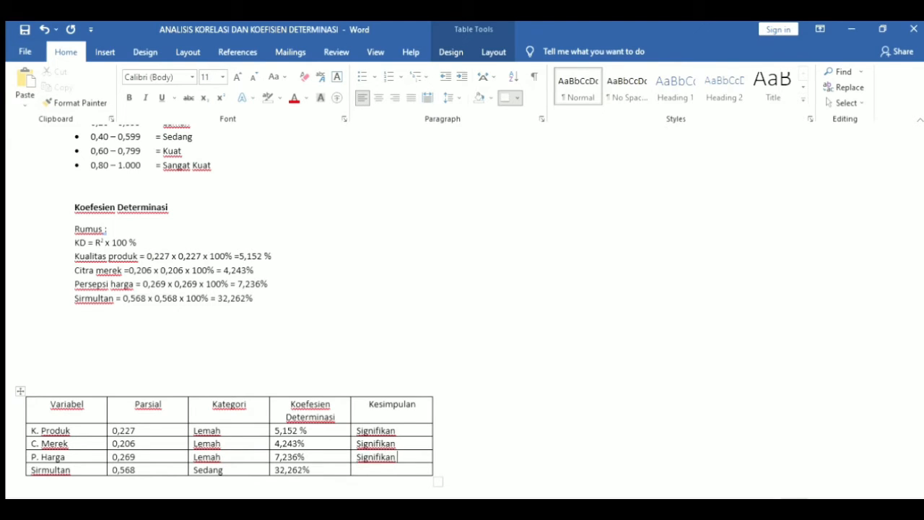
{"action": "left_click", "coordinate": [363, 470]}
{"action": "type", "text": "signifikan"}
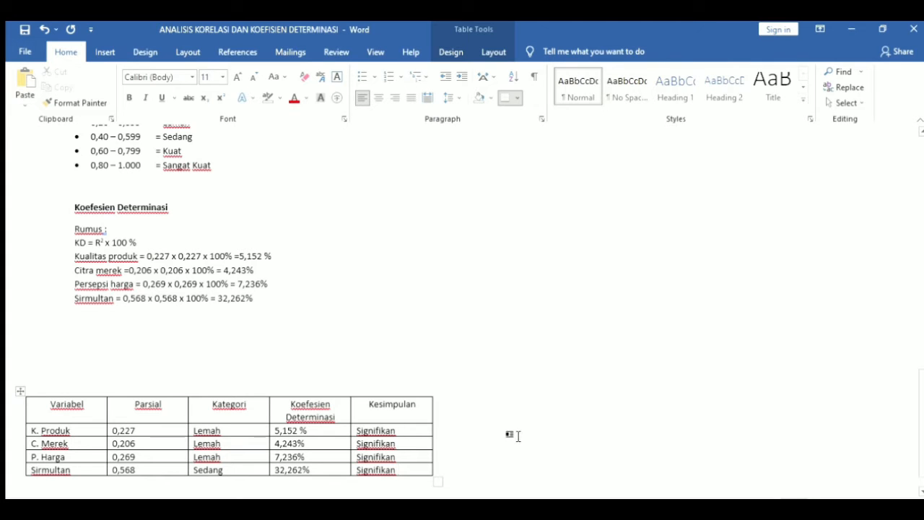
Scroll back up until the Coefficients table title is visible
{"action": "key", "text": "Up"}
{"action": "key", "text": "Up"}
{"action": "key", "text": "Up"}
{"action": "key", "text": "Up"}
{"action": "key", "text": "Up"}
{"action": "key", "text": "Up"}
{"action": "key", "text": "Up"}
{"action": "key", "text": "Up"}
{"action": "key", "text": "Up"}
{"action": "key", "text": "Up"}
{"action": "key", "text": "Up"}
{"action": "key", "text": "Up"}
{"action": "key", "text": "Up"}
{"action": "key", "text": "Up"}
{"action": "key", "text": "Up"}
{"action": "key", "text": "Up"}
{"action": "key", "text": "Up"}
{"action": "key", "text": "Up"}
{"action": "key", "text": "Up"}
{"action": "key", "text": "Up"}
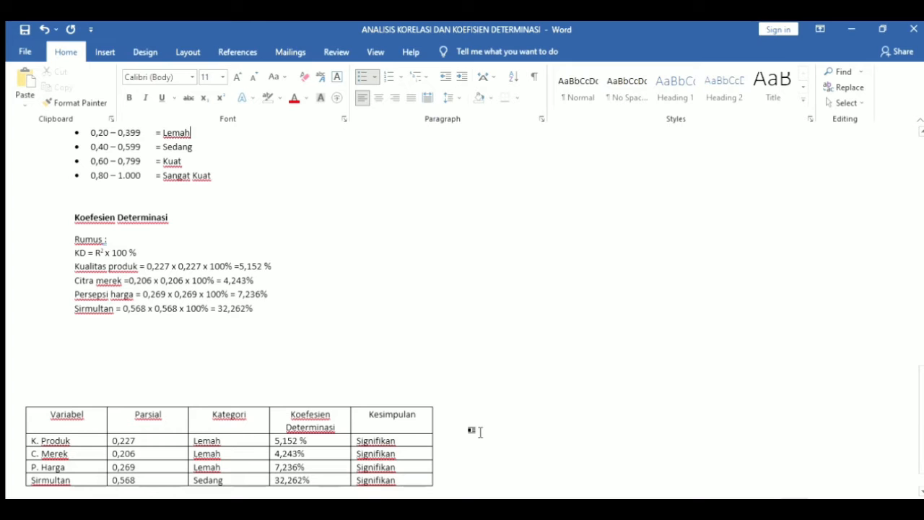
{"action": "key", "text": "Up"}
{"action": "key", "text": "Up"}
{"action": "key", "text": "Up"}
{"action": "key", "text": "Up"}
{"action": "key", "text": "Up"}
{"action": "key", "text": "Up"}
{"action": "key", "text": "Up"}
{"action": "key", "text": "Up"}
{"action": "key", "text": "Up"}
{"action": "key", "text": "Up"}
{"action": "key", "text": "Up"}
{"action": "key", "text": "Up"}
{"action": "key", "text": "Up"}
{"action": "key", "text": "Up"}
{"action": "key", "text": "Up"}
{"action": "key", "text": "Up"}
{"action": "key", "text": "Up"}
{"action": "key", "text": "Up"}
{"action": "key", "text": "Up"}
{"action": "key", "text": "Up"}
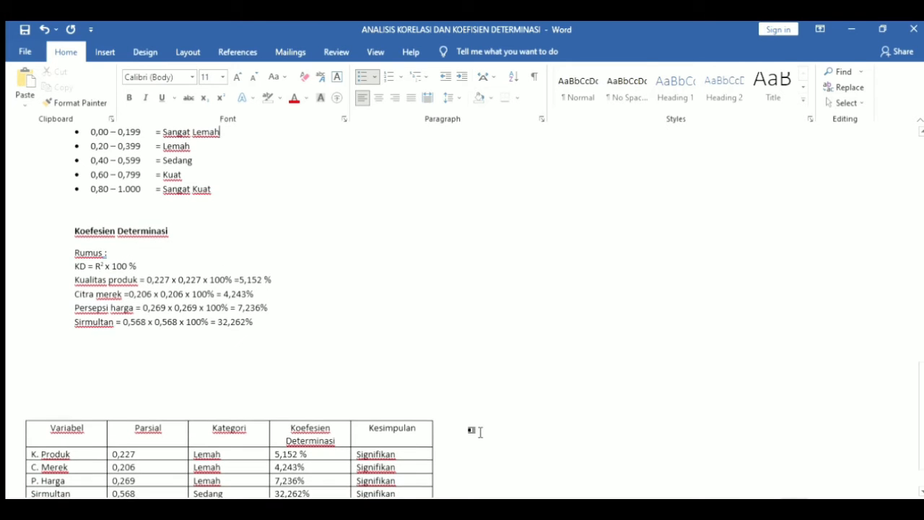
{"action": "key", "text": "Up"}
{"action": "key", "text": "Up"}
{"action": "key", "text": "Up"}
{"action": "key", "text": "Up"}
{"action": "key", "text": "Up"}
{"action": "key", "text": "Up"}
{"action": "key", "text": "Up"}
{"action": "key", "text": "Up"}
{"action": "key", "text": "Up"}
{"action": "key", "text": "Up"}
{"action": "key", "text": "Up"}
{"action": "key", "text": "Up"}
{"action": "key", "text": "Up"}
{"action": "key", "text": "Up"}
{"action": "key", "text": "Up"}
{"action": "key", "text": "Up"}
{"action": "key", "text": "Up"}
{"action": "key", "text": "Up"}
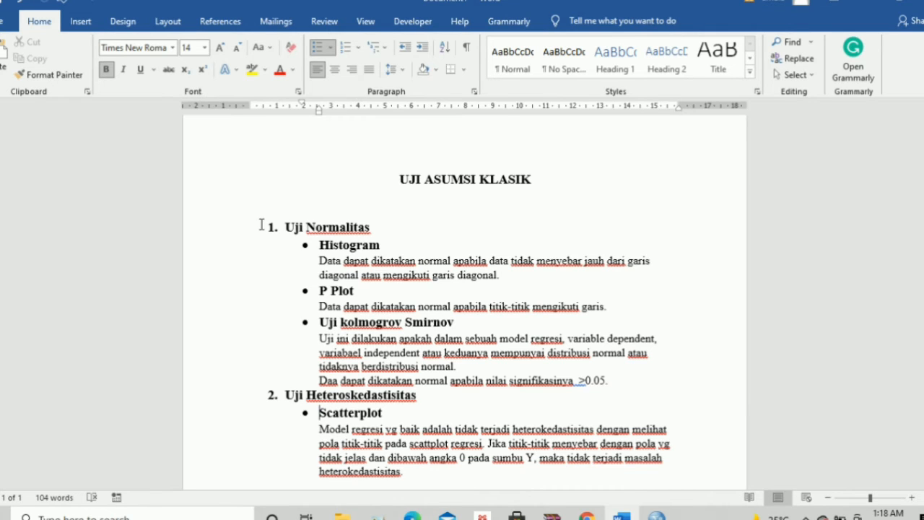
Highlight the Uji Normalitas and Uji Heteroskedastisitas headings yellow, then switch to SPSS kepuasan.sav
{"action": "left_click_drag", "start_coordinate": [286, 227], "coordinate": [409, 227]}
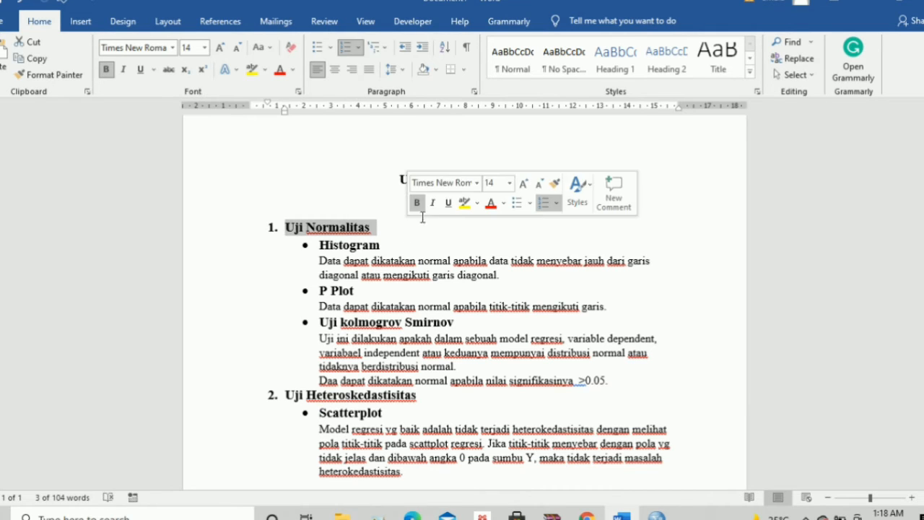
{"action": "left_click", "coordinate": [465, 203]}
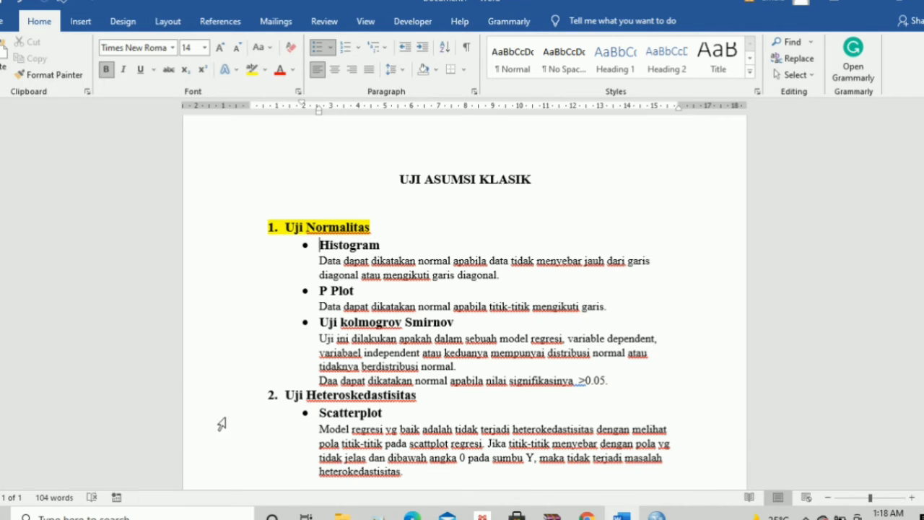
{"action": "left_click_drag", "start_coordinate": [256, 378], "coordinate": [425, 411]}
{"action": "left_click", "coordinate": [262, 395]}
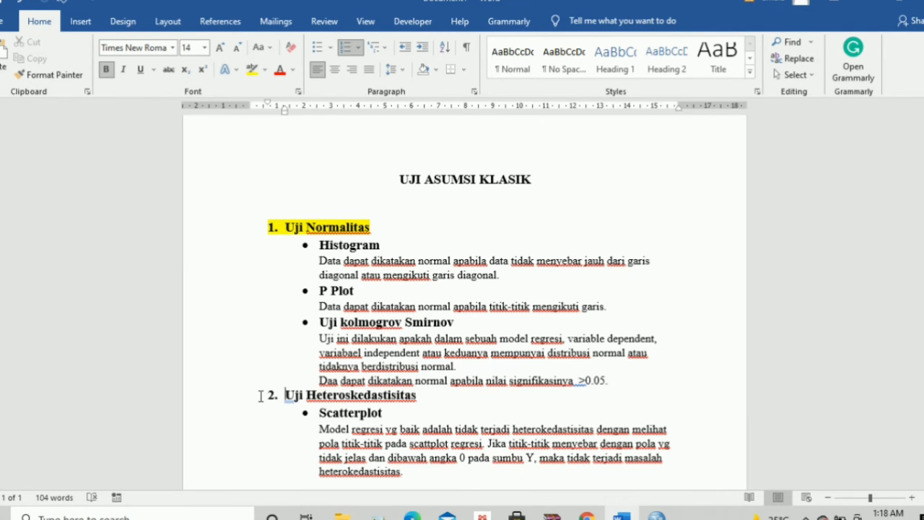
{"action": "left_click_drag", "start_coordinate": [341, 401], "coordinate": [415, 402]}
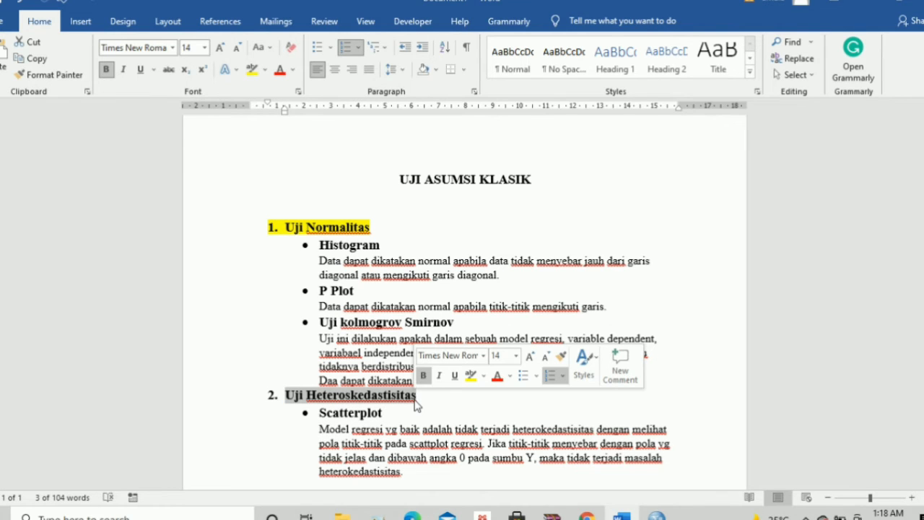
{"action": "left_click", "coordinate": [471, 377]}
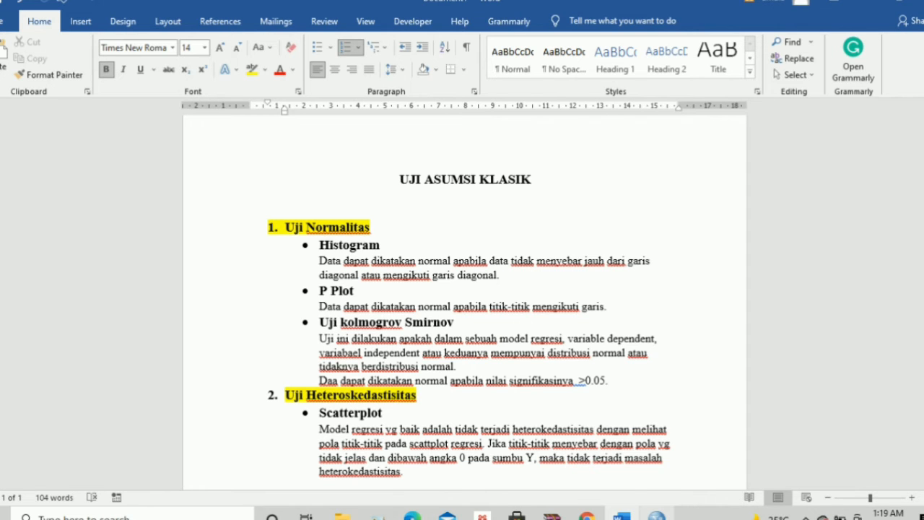
{"action": "mouse_move", "coordinate": [657, 516]}
{"action": "left_click", "coordinate": [653, 487]}
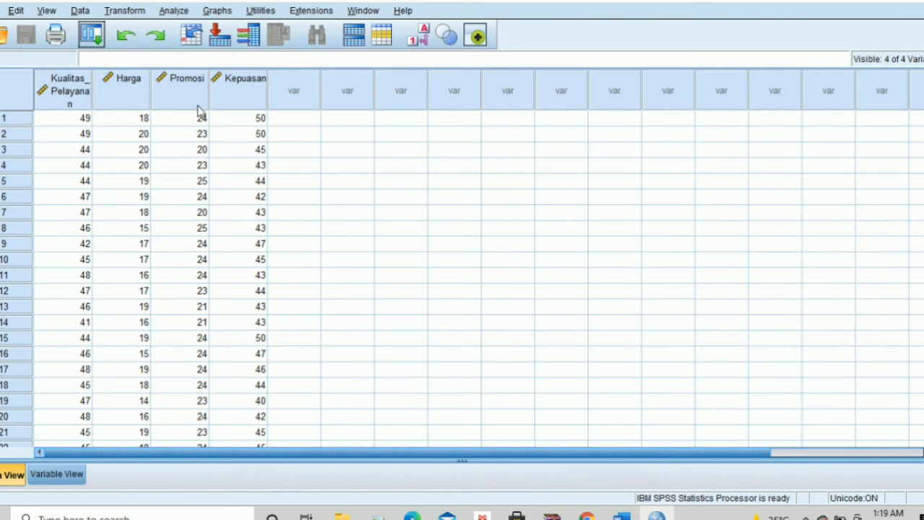
Open Linear Regression with Kepuasan dependent and Kualitas_Pelayanan, Harga, Promosi as independents
{"action": "left_click", "coordinate": [173, 10]}
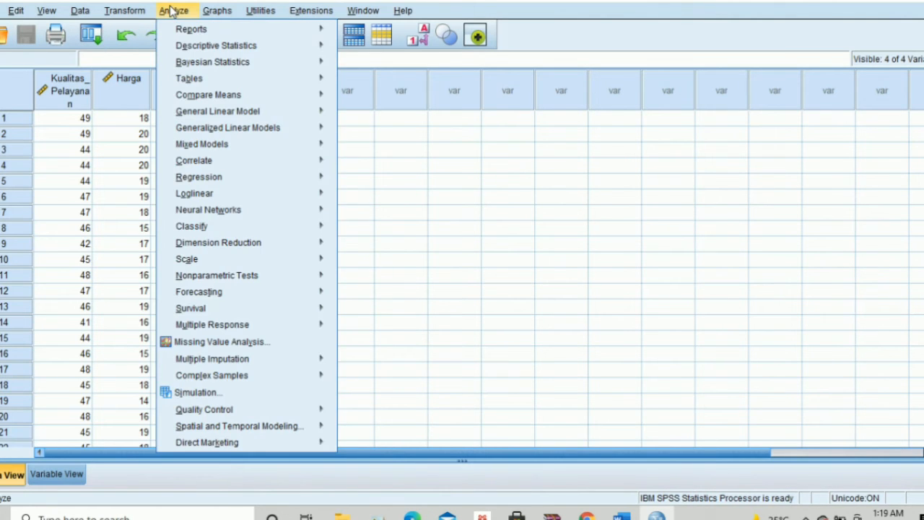
{"action": "mouse_move", "coordinate": [244, 169]}
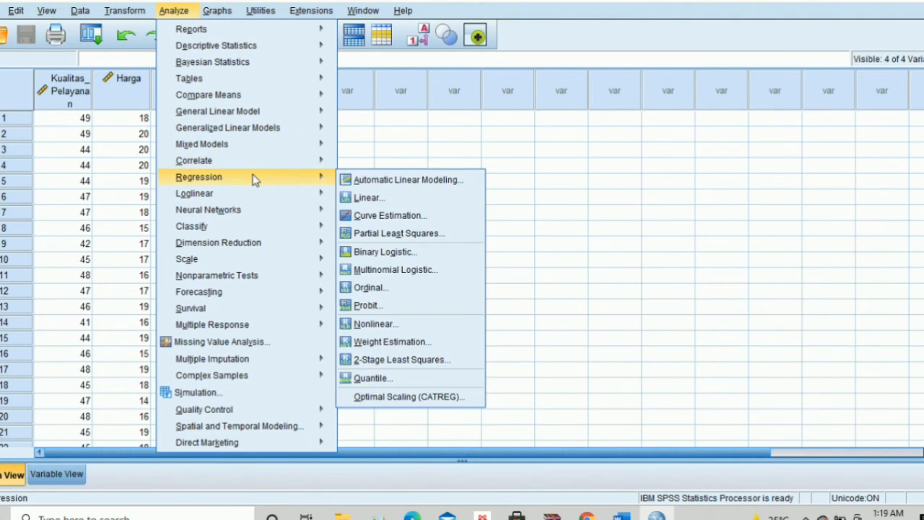
{"action": "left_click", "coordinate": [367, 199]}
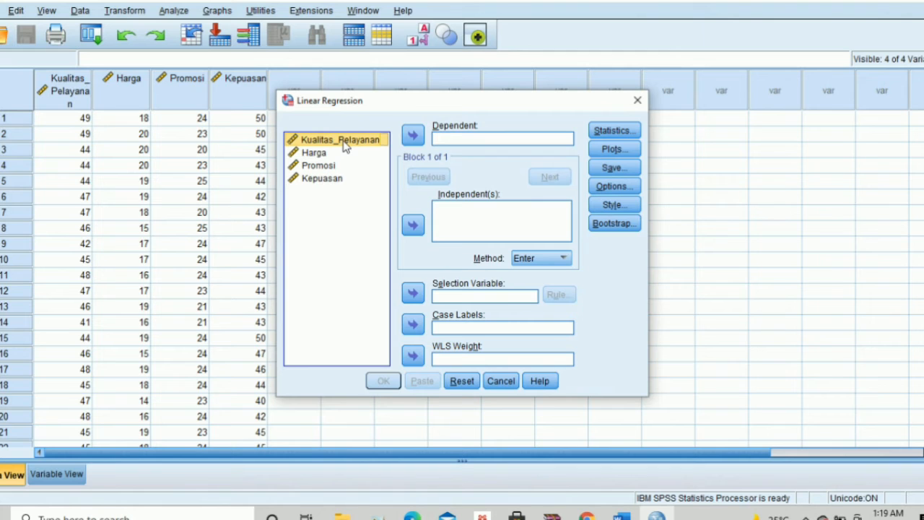
{"action": "left_click", "coordinate": [419, 229]}
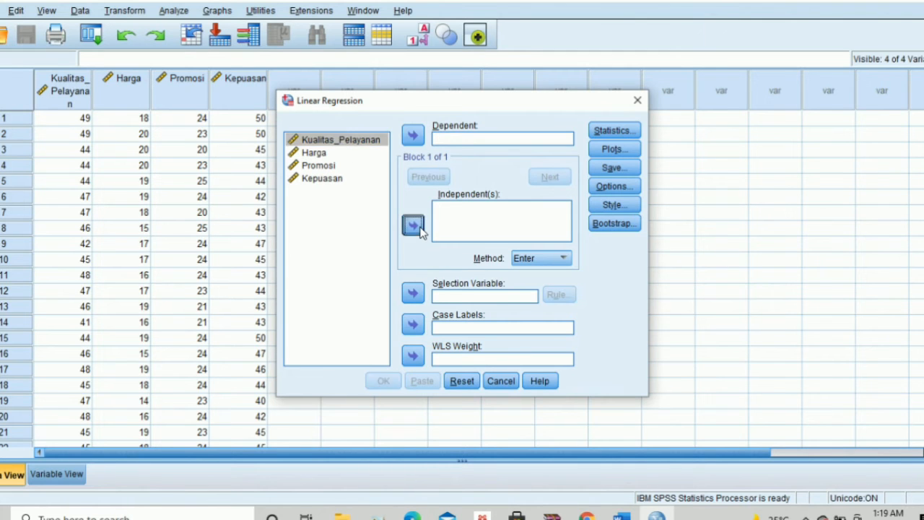
{"action": "left_click", "coordinate": [323, 158]}
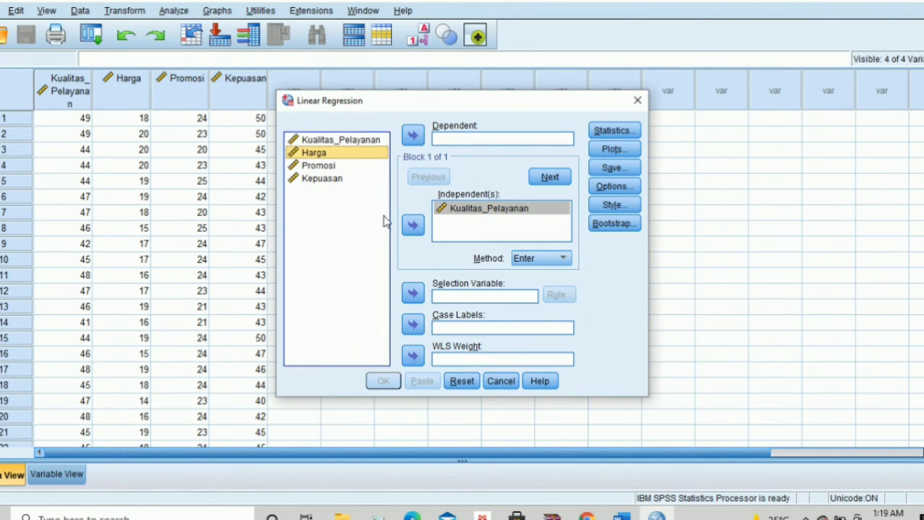
{"action": "left_click", "coordinate": [413, 225]}
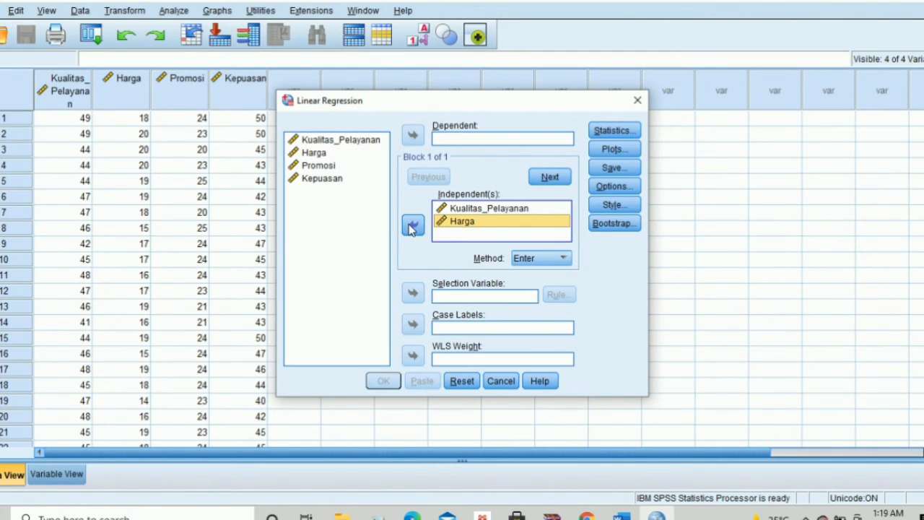
{"action": "left_click", "coordinate": [337, 166]}
{"action": "left_click", "coordinate": [413, 225]}
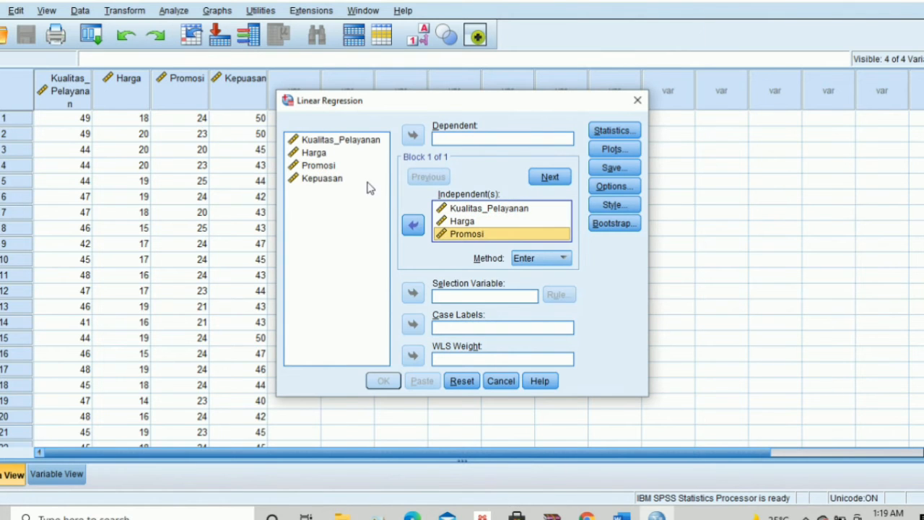
{"action": "left_click", "coordinate": [343, 179]}
{"action": "left_click", "coordinate": [412, 137]}
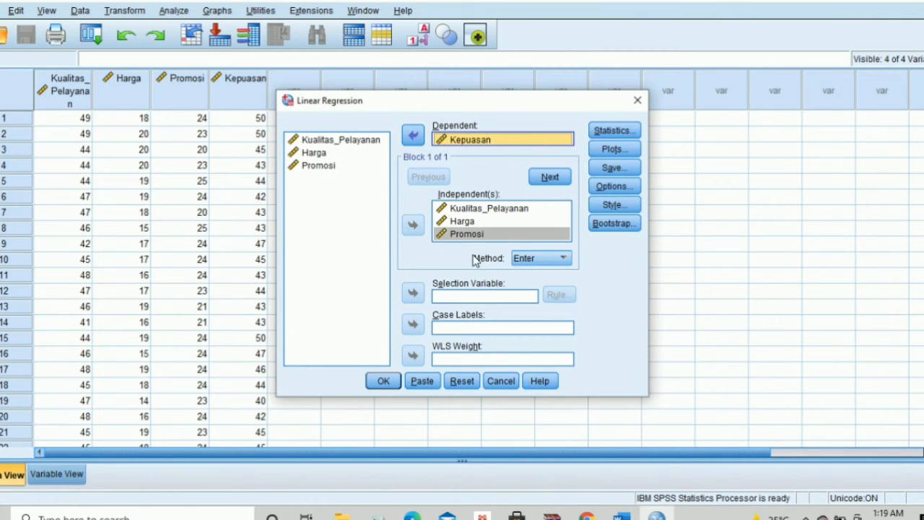
Turn on Collinearity diagnostics in the regression Statistics options
{"action": "left_click", "coordinate": [601, 132]}
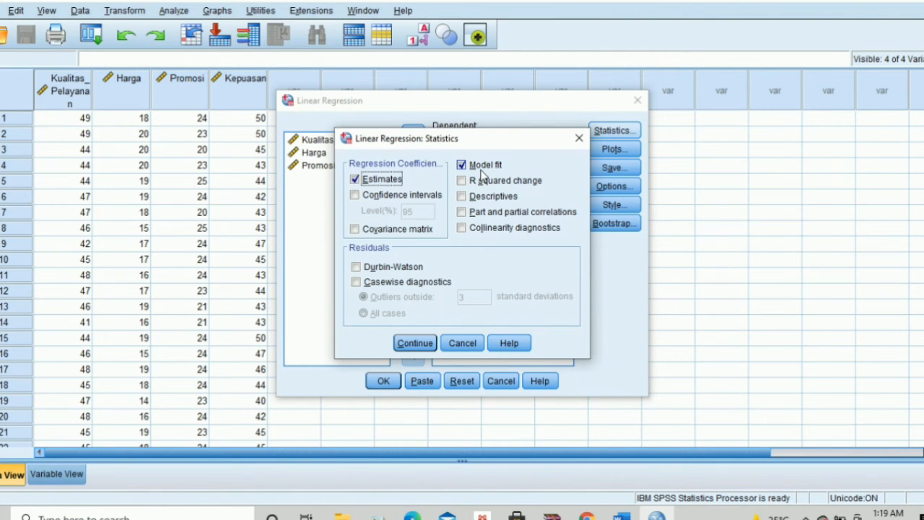
{"action": "left_click", "coordinate": [462, 229]}
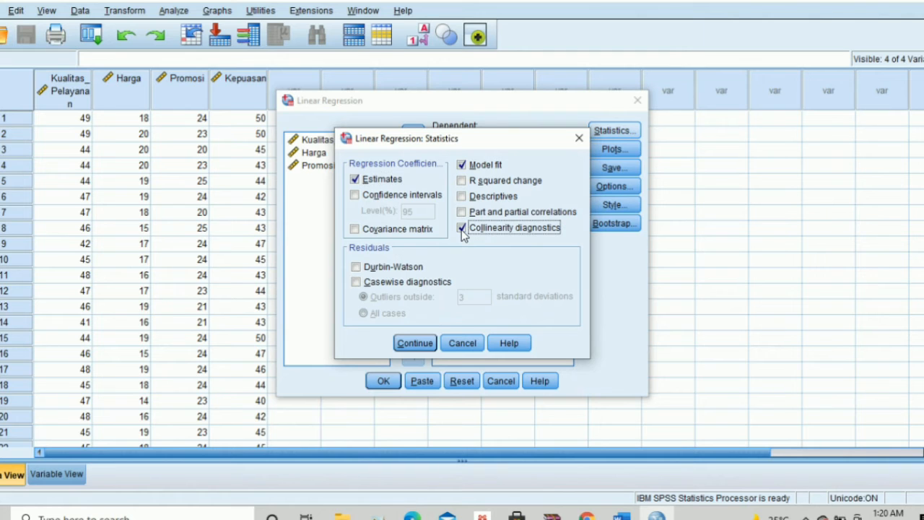
{"action": "left_click", "coordinate": [415, 344]}
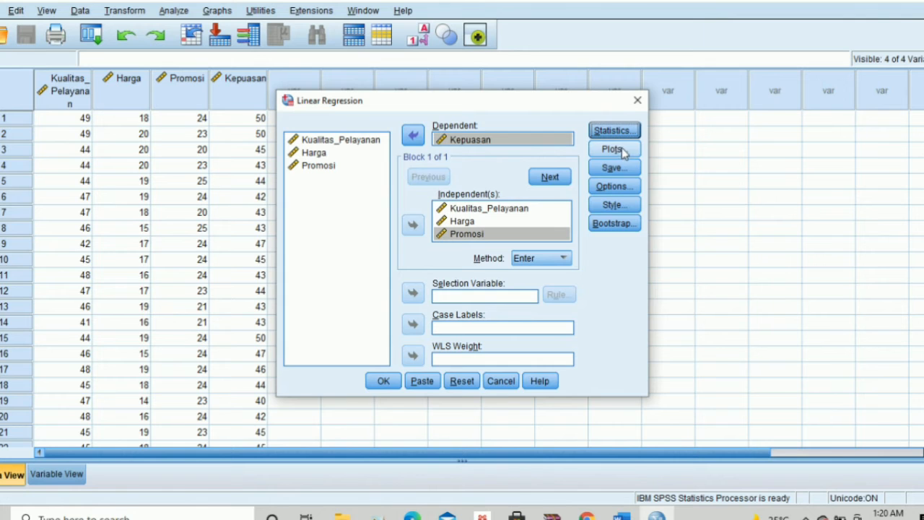
Plot *SRESID against *ZPRED and request a residual histogram and normal probability plot
{"action": "left_click", "coordinate": [621, 150]}
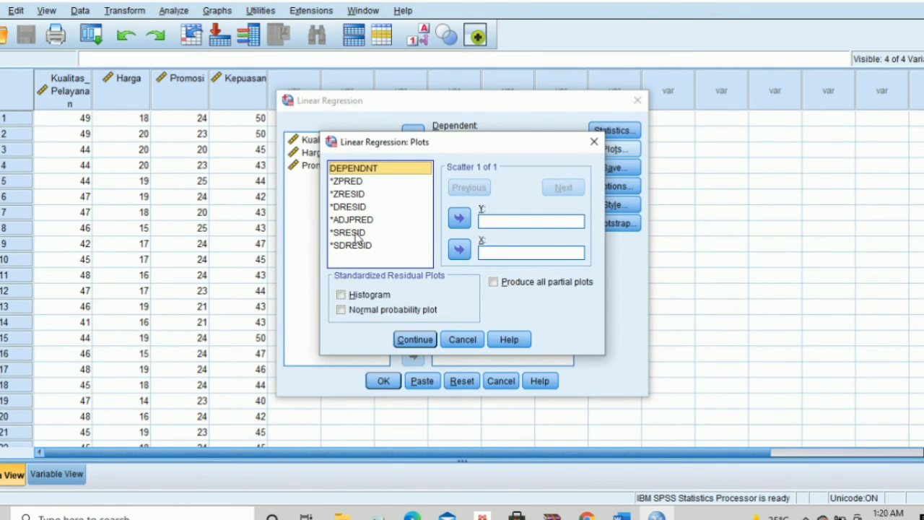
{"action": "left_click", "coordinate": [356, 235]}
{"action": "left_click", "coordinate": [457, 220]}
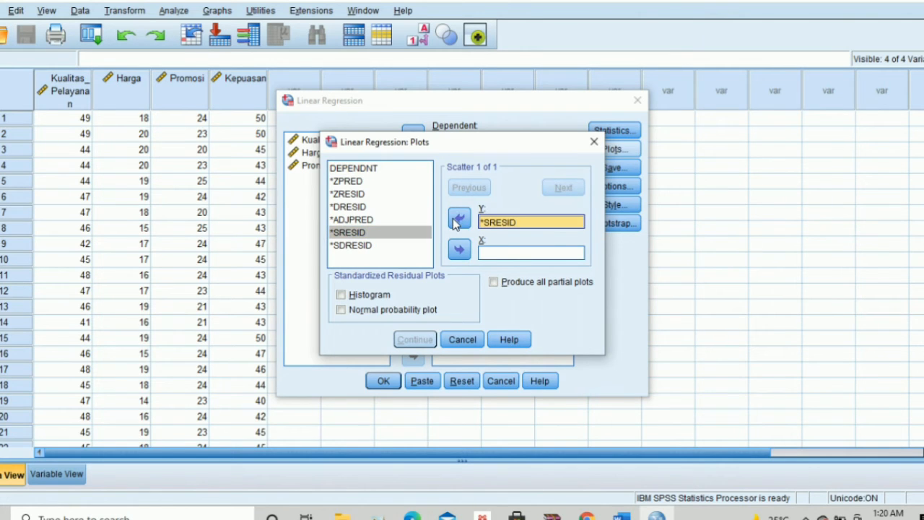
{"action": "left_click", "coordinate": [360, 181]}
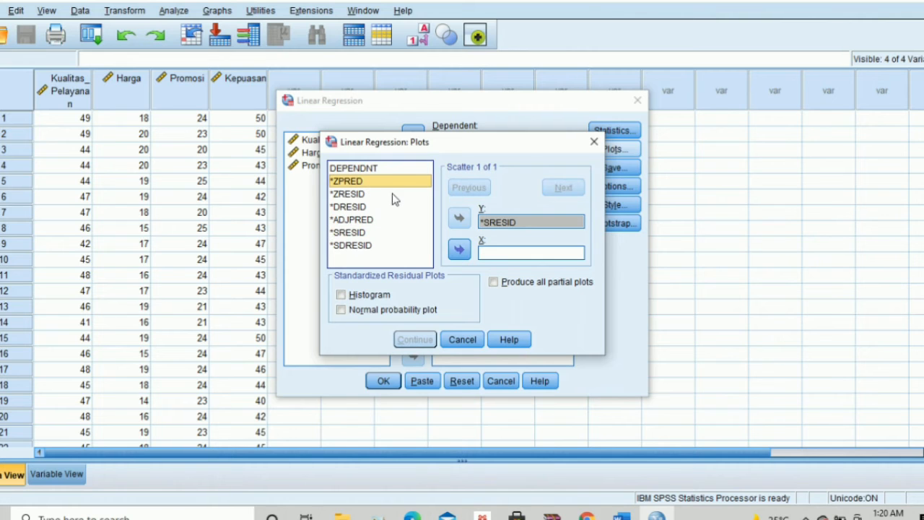
{"action": "left_click", "coordinate": [460, 251]}
{"action": "left_click", "coordinate": [342, 297]}
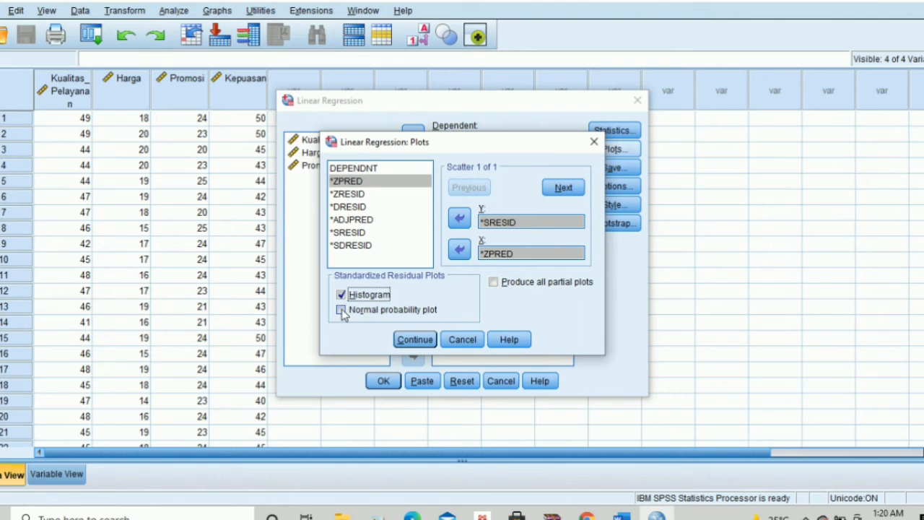
{"action": "left_click", "coordinate": [341, 310]}
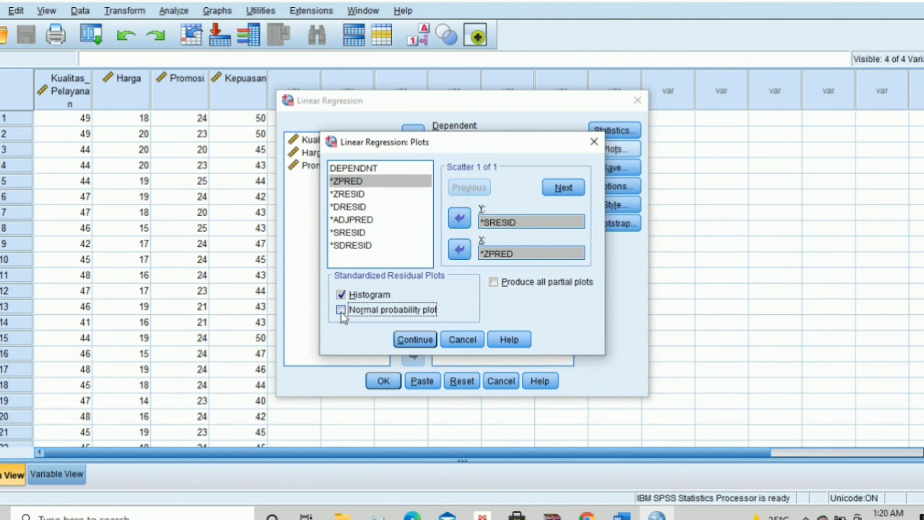
{"action": "left_click", "coordinate": [415, 339]}
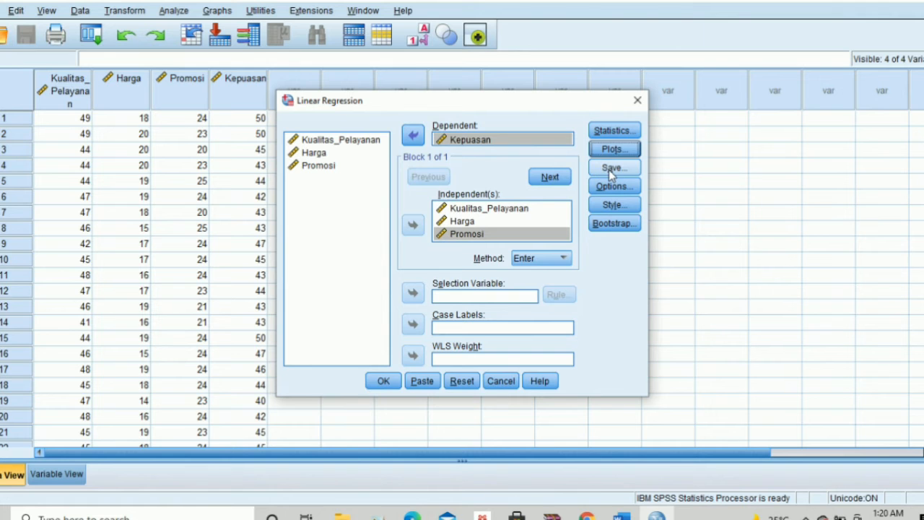
Save unstandardized residuals as a new variable and run the regression
{"action": "left_click", "coordinate": [609, 170]}
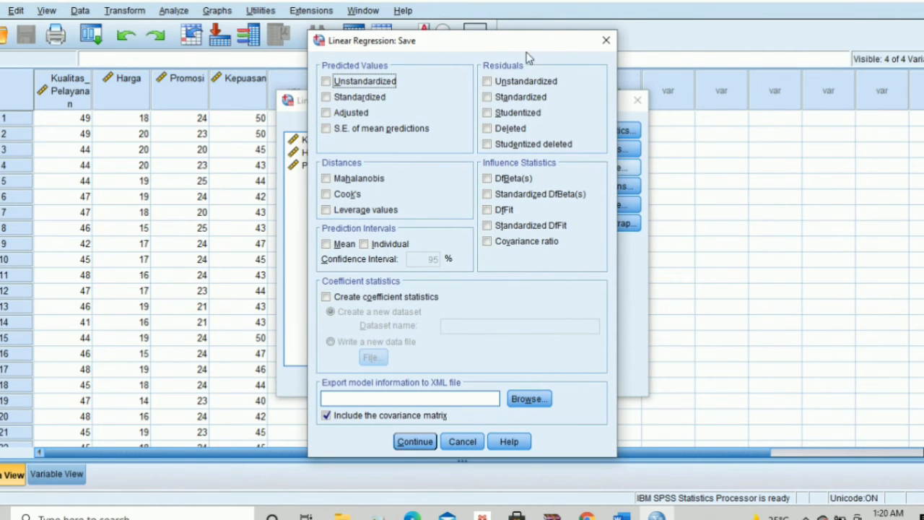
{"action": "left_click", "coordinate": [488, 82]}
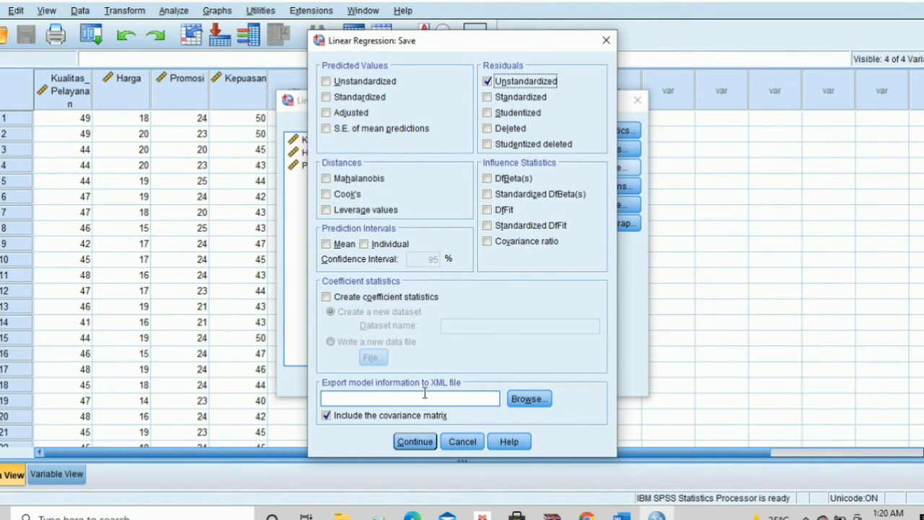
{"action": "left_click", "coordinate": [432, 440]}
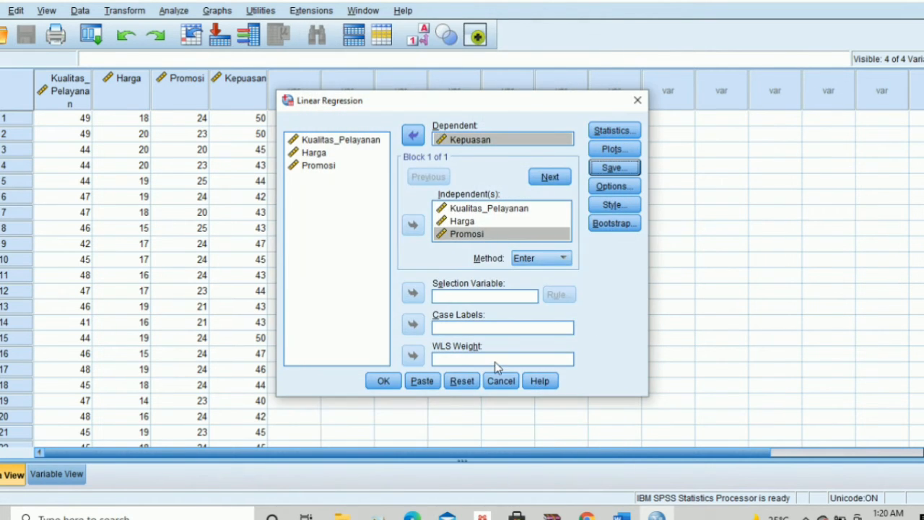
{"action": "left_click", "coordinate": [377, 384]}
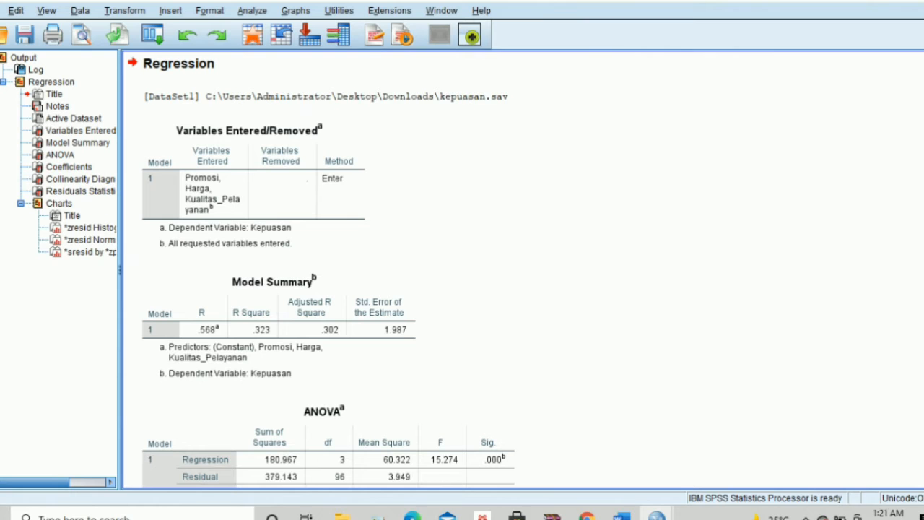
{"action": "scroll", "coordinate": [463, 267], "scroll_direction": "down", "scroll_amount": 5}
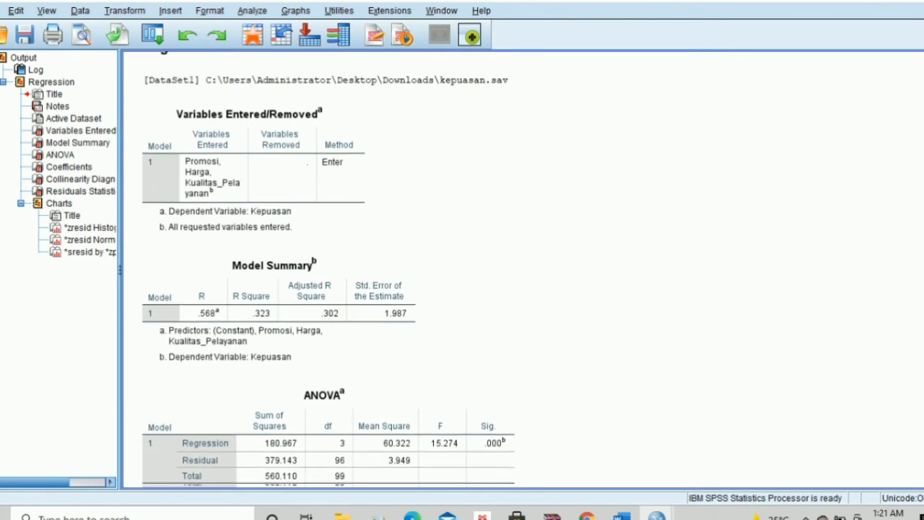
{"action": "scroll", "coordinate": [462, 267], "scroll_direction": "down", "scroll_amount": 15}
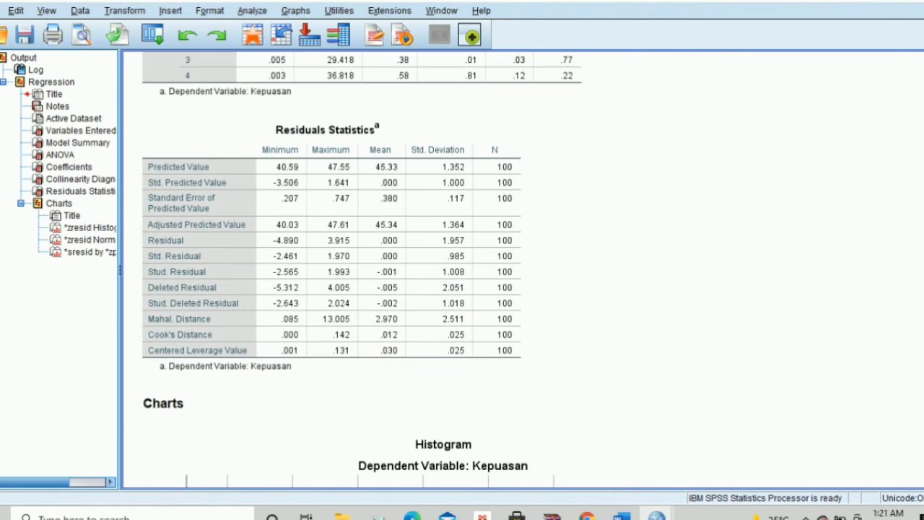
{"action": "scroll", "coordinate": [463, 267], "scroll_direction": "down", "scroll_amount": 12}
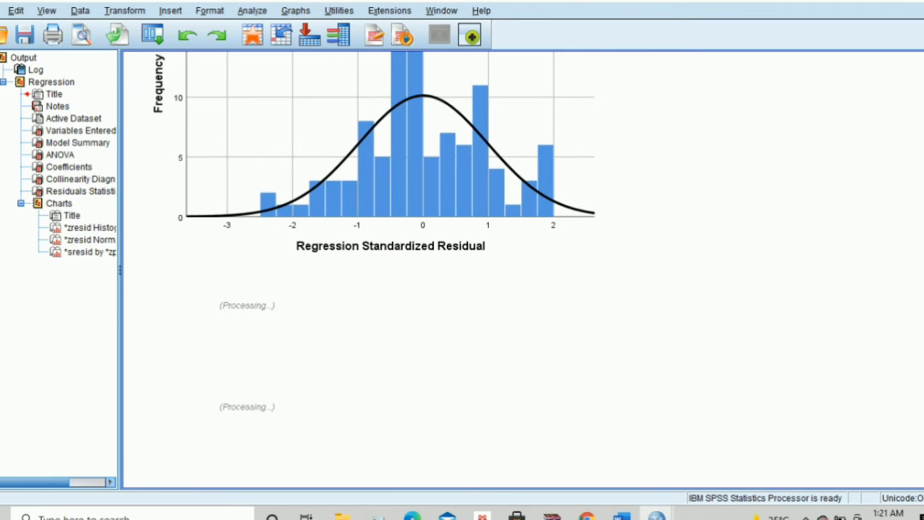
{"action": "scroll", "coordinate": [462, 267], "scroll_direction": "up", "scroll_amount": 10}
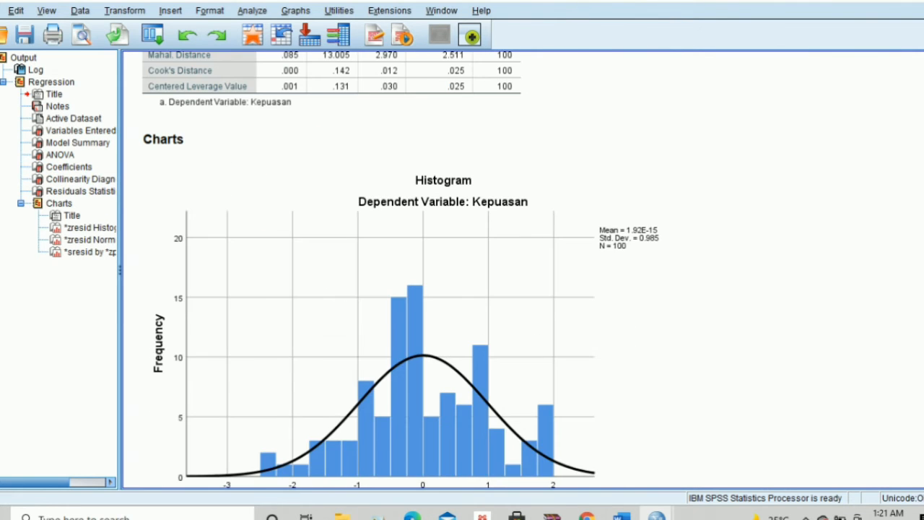
{"action": "scroll", "coordinate": [401, 270], "scroll_direction": "up", "scroll_amount": 1}
{"action": "scroll", "coordinate": [462, 270], "scroll_direction": "up", "scroll_amount": 15}
{"action": "scroll", "coordinate": [462, 269], "scroll_direction": "down", "scroll_amount": 13}
{"action": "scroll", "coordinate": [462, 270], "scroll_direction": "down", "scroll_amount": 12}
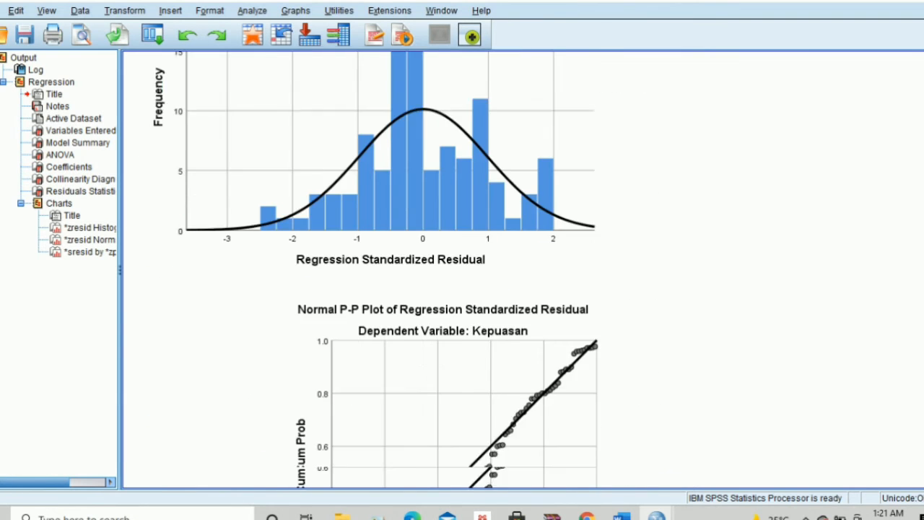
{"action": "scroll", "coordinate": [463, 270], "scroll_direction": "up", "scroll_amount": 20}
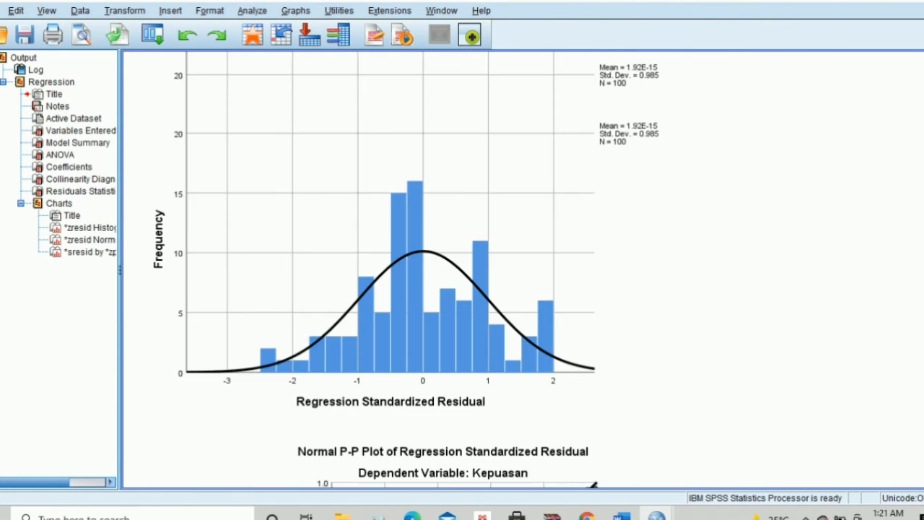
{"action": "scroll", "coordinate": [462, 270], "scroll_direction": "up", "scroll_amount": 1}
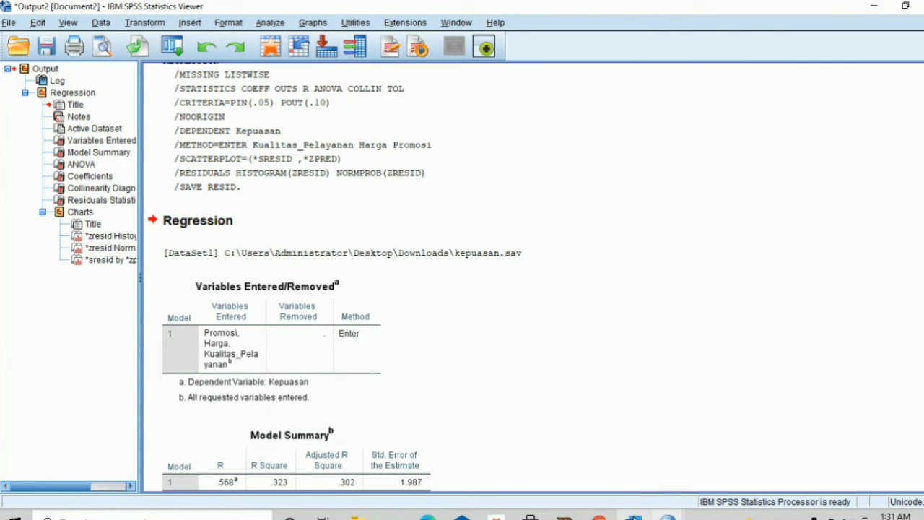
Add an empty line after 'diagonal.' in the Word report, then go back to the SPSS output
{"action": "mouse_move", "coordinate": [634, 514]}
{"action": "left_click", "coordinate": [629, 480]}
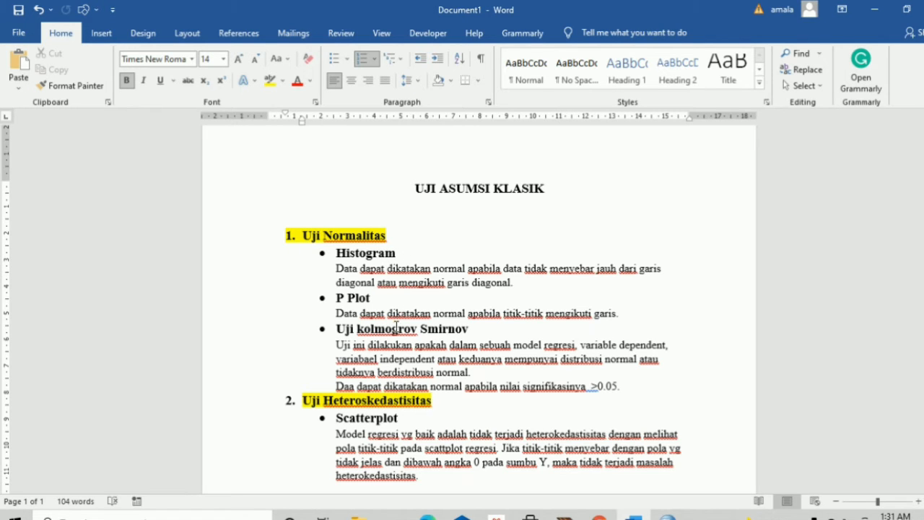
{"action": "left_click", "coordinate": [527, 284]}
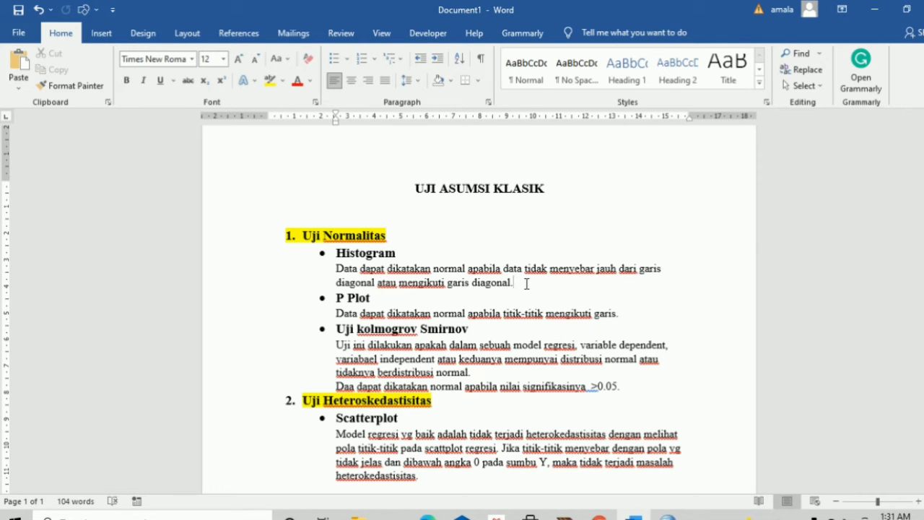
{"action": "key", "text": "Return"}
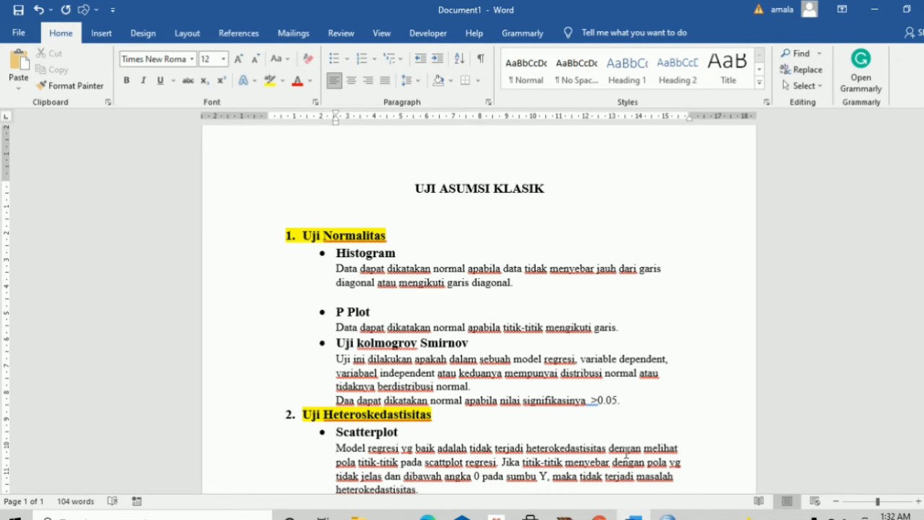
{"action": "mouse_move", "coordinate": [663, 511]}
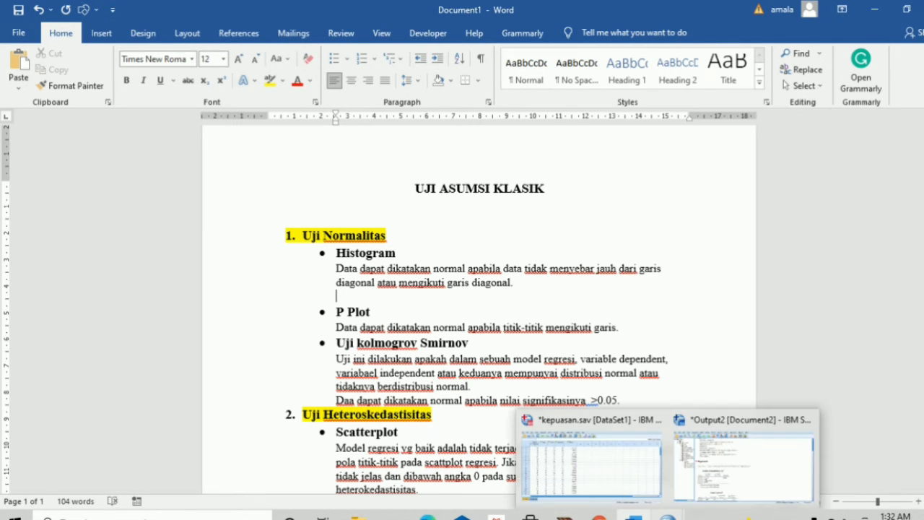
{"action": "left_click", "coordinate": [733, 469]}
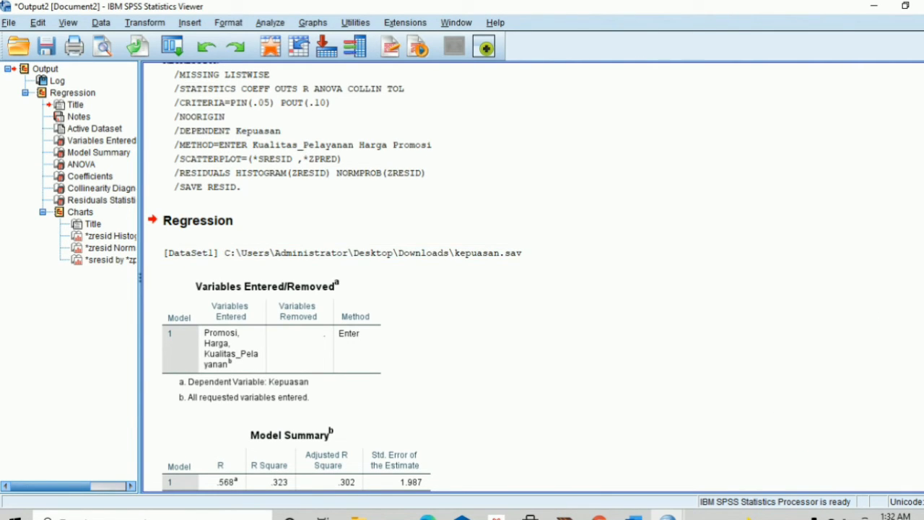
Select the regression standardized residual histogram in the SPSS output and paste it into Word
{"action": "scroll", "coordinate": [506, 278], "scroll_direction": "down", "scroll_amount": 15}
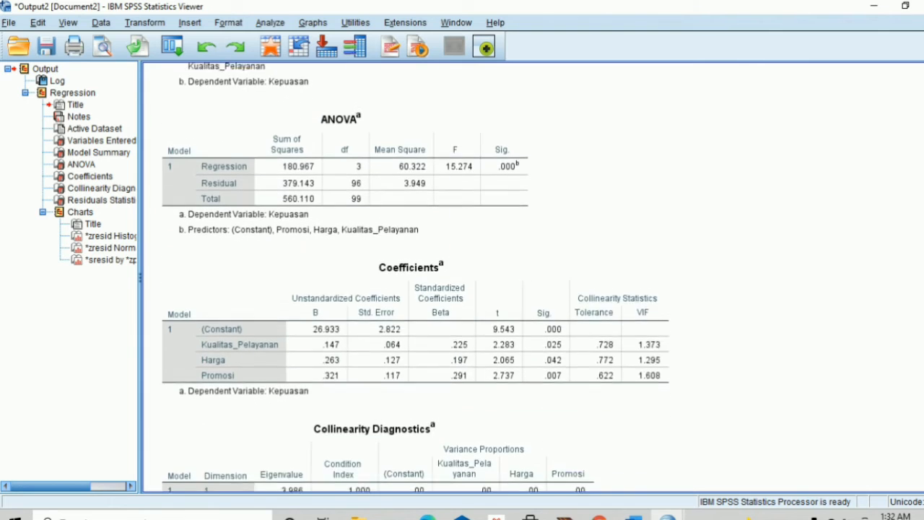
{"action": "scroll", "coordinate": [416, 278], "scroll_direction": "down", "scroll_amount": 18}
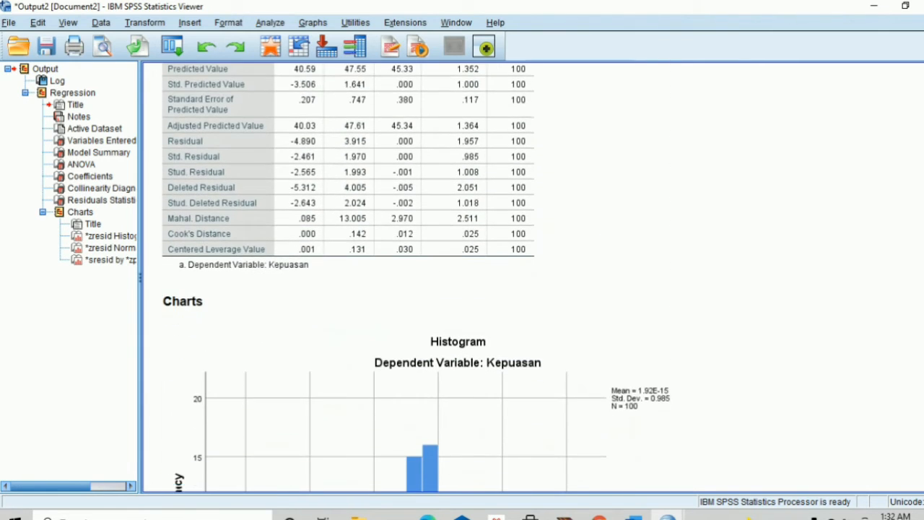
{"action": "scroll", "coordinate": [615, 357], "scroll_direction": "down", "scroll_amount": 5}
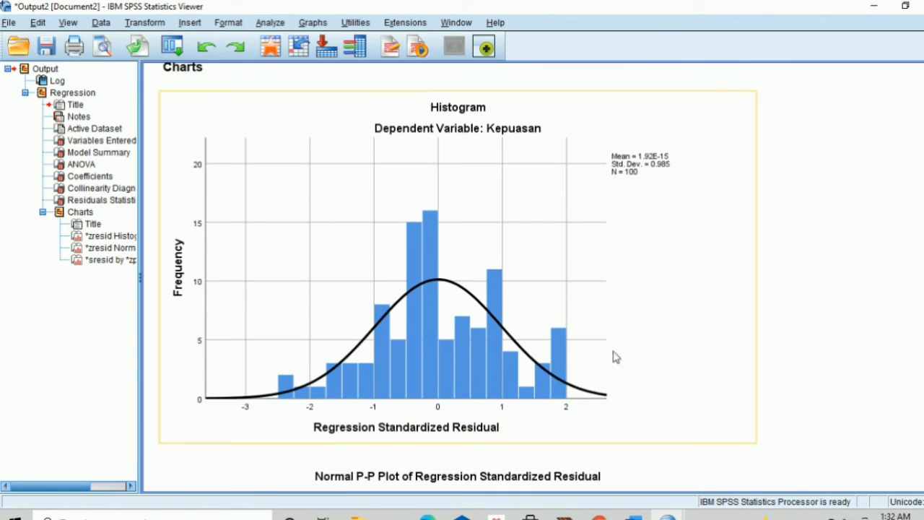
{"action": "left_click", "coordinate": [553, 440]}
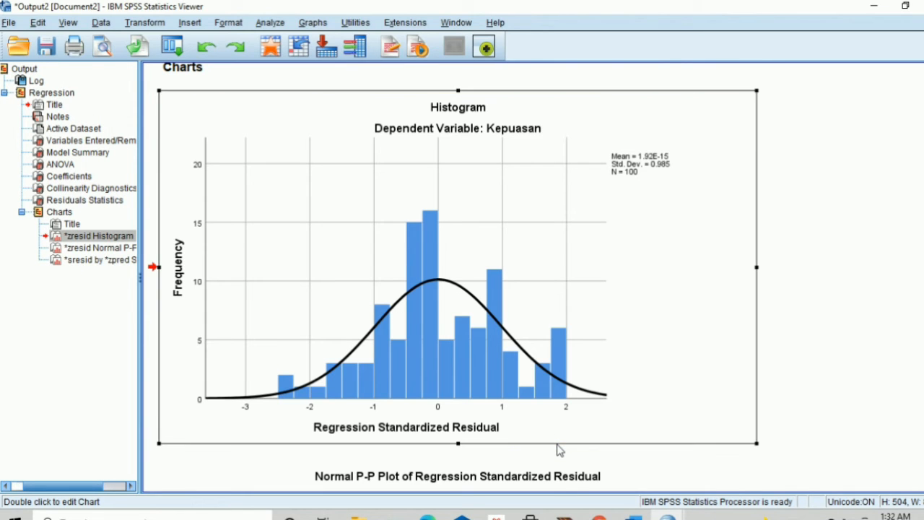
{"action": "double_click", "coordinate": [557, 444]}
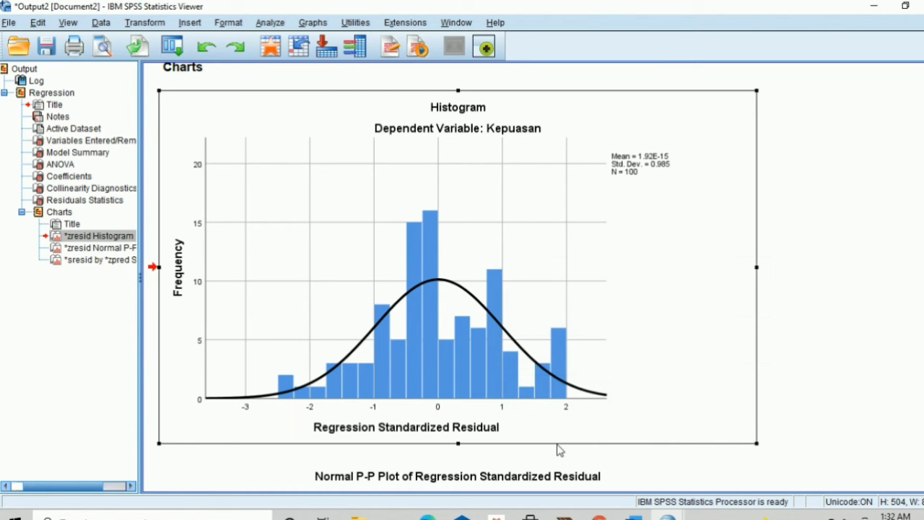
{"action": "left_click", "coordinate": [634, 514]}
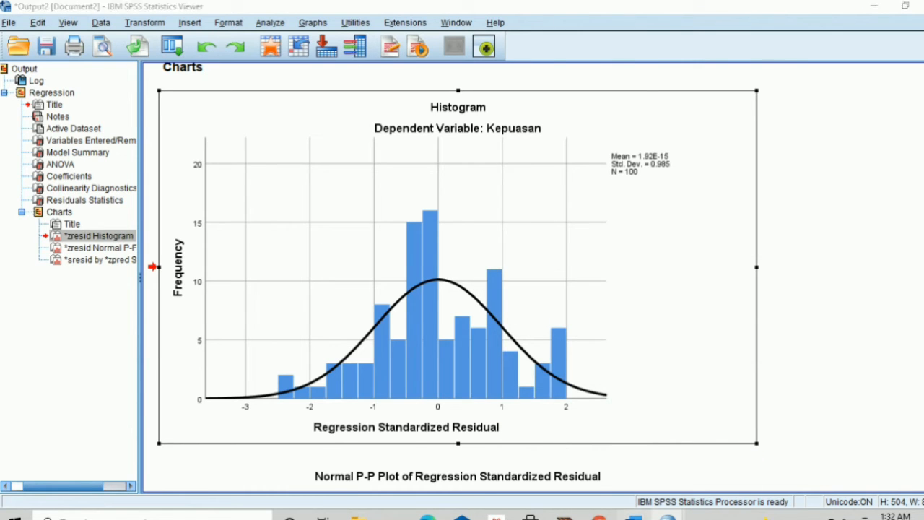
{"action": "key", "text": "ctrl+v"}
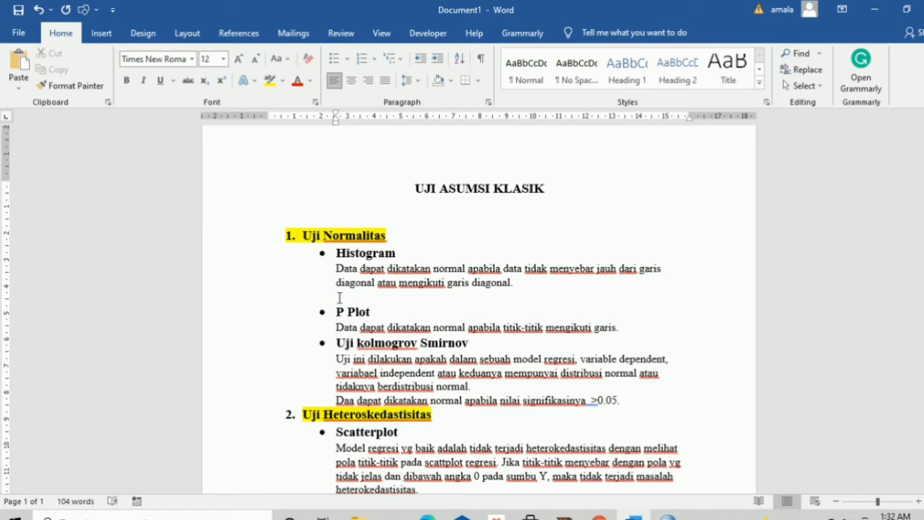
Paste the histogram at the empty line, undo the misplaced paste, and paste it again
{"action": "right_click", "coordinate": [340, 297]}
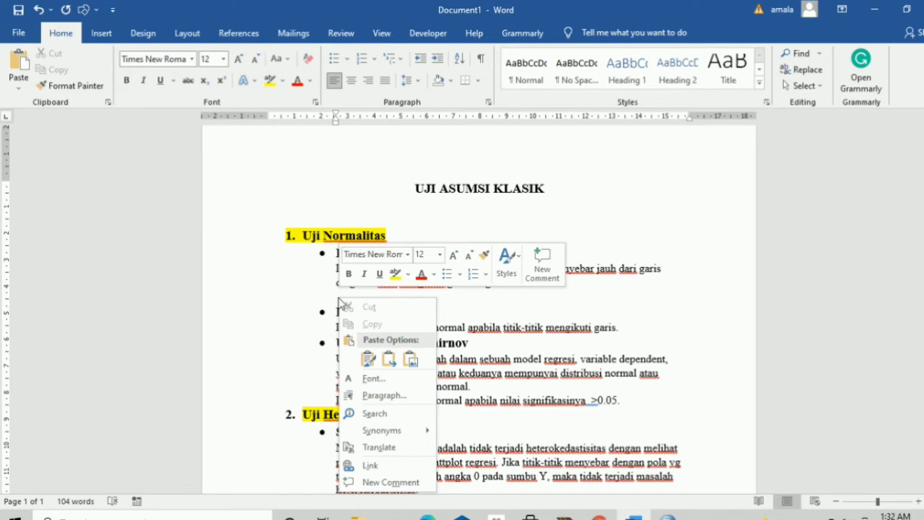
{"action": "left_click", "coordinate": [411, 359]}
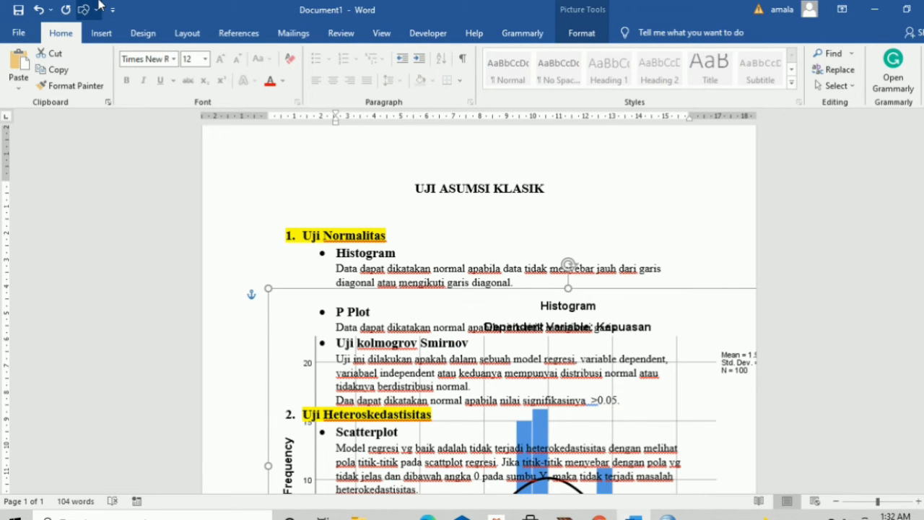
{"action": "left_click", "coordinate": [39, 10]}
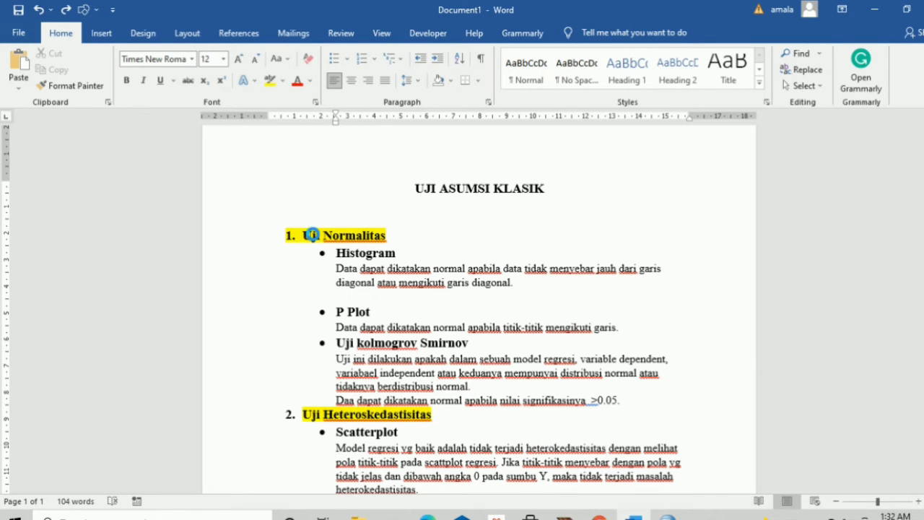
{"action": "key", "text": "ctrl+v"}
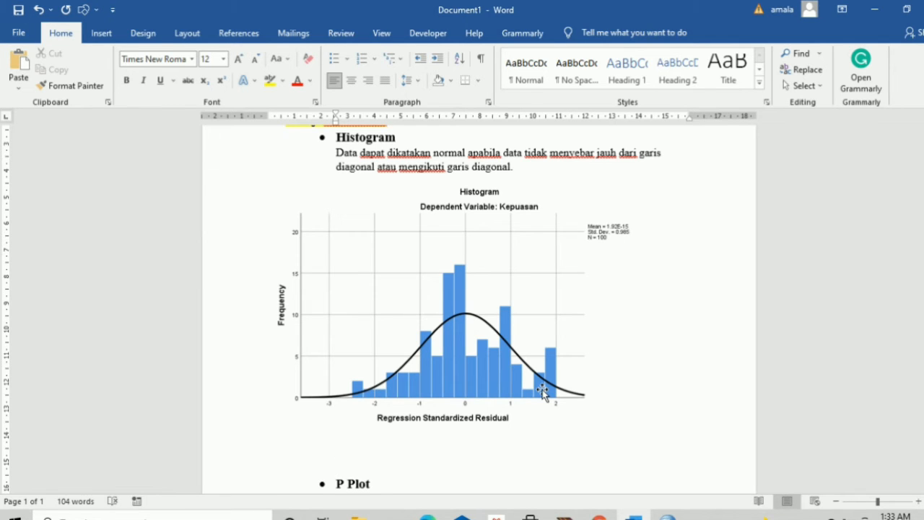
Add a blank line after the histogram and an empty line after 'garis.' in the P Plot description
{"action": "key", "text": "Return"}
{"action": "key", "text": "Return"}
{"action": "key", "text": "Return"}
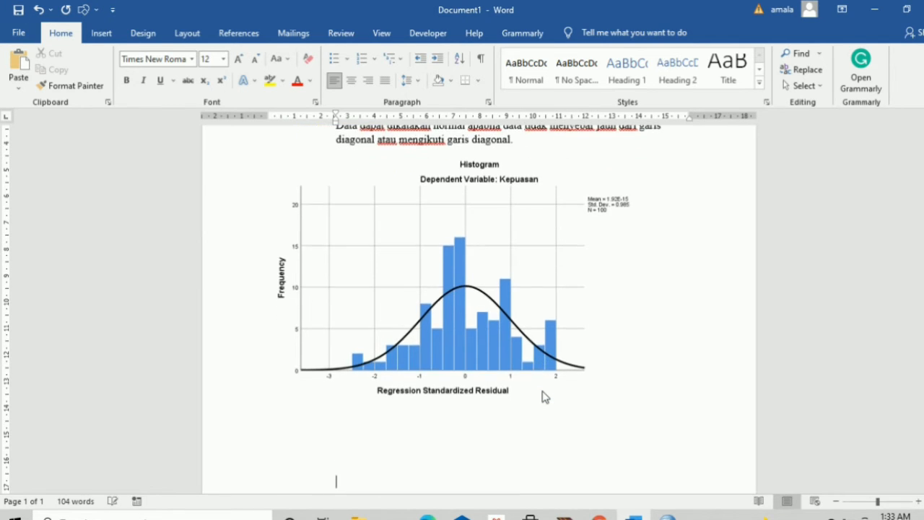
{"action": "scroll", "coordinate": [479, 310], "scroll_direction": "down", "scroll_amount": 1}
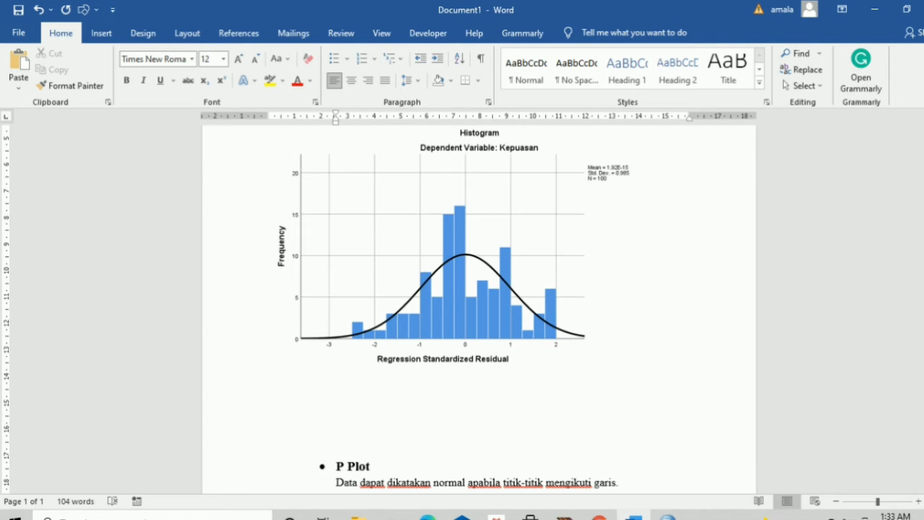
{"action": "scroll", "coordinate": [478, 304], "scroll_direction": "down", "scroll_amount": 8}
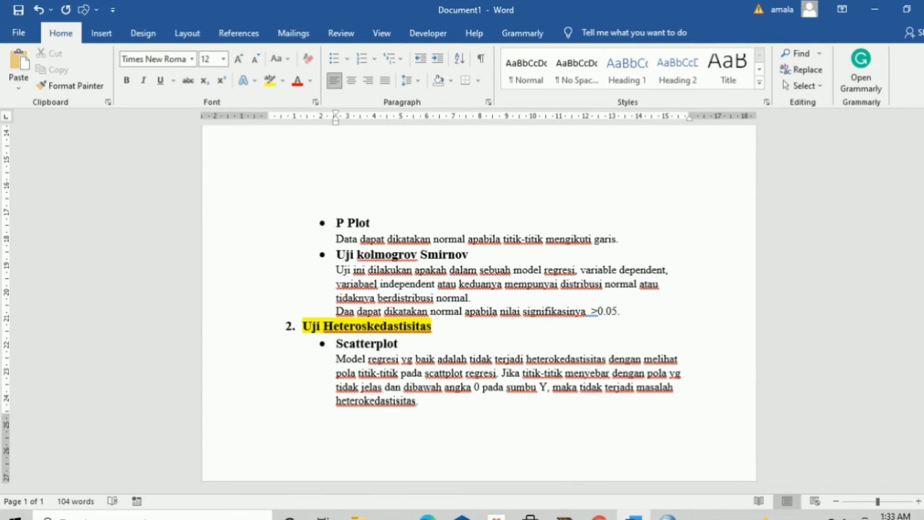
{"action": "scroll", "coordinate": [479, 304], "scroll_direction": "up", "scroll_amount": 3}
{"action": "scroll", "coordinate": [479, 303], "scroll_direction": "up", "scroll_amount": 3}
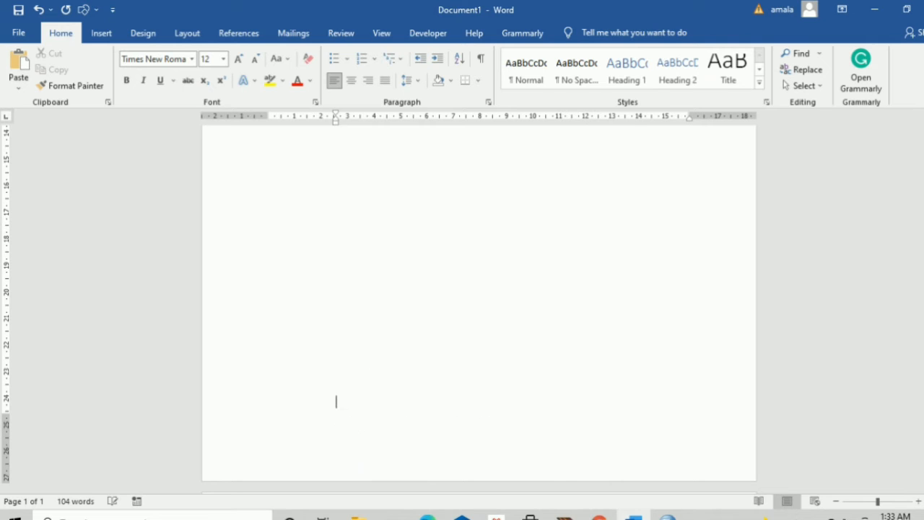
{"action": "scroll", "coordinate": [479, 303], "scroll_direction": "down", "scroll_amount": 4}
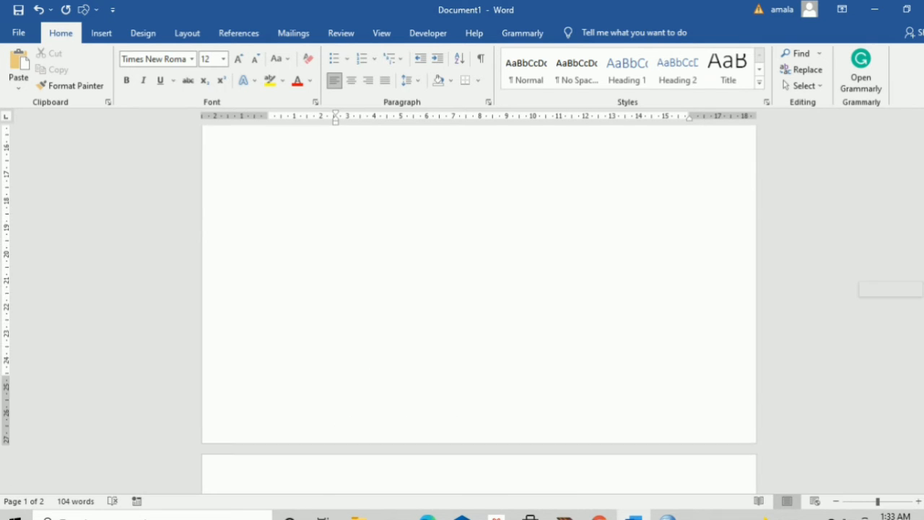
{"action": "scroll", "coordinate": [840, 375], "scroll_direction": "down", "scroll_amount": 6}
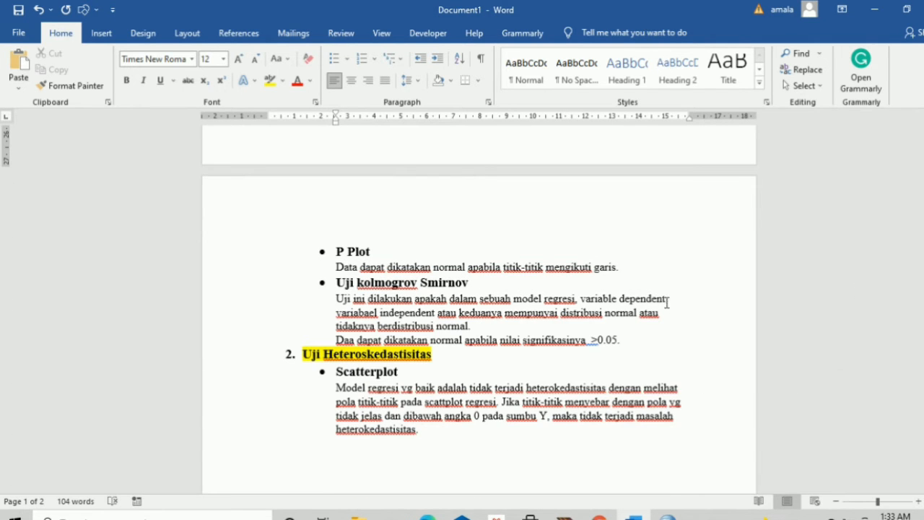
{"action": "left_click", "coordinate": [632, 268]}
{"action": "key", "text": "Return"}
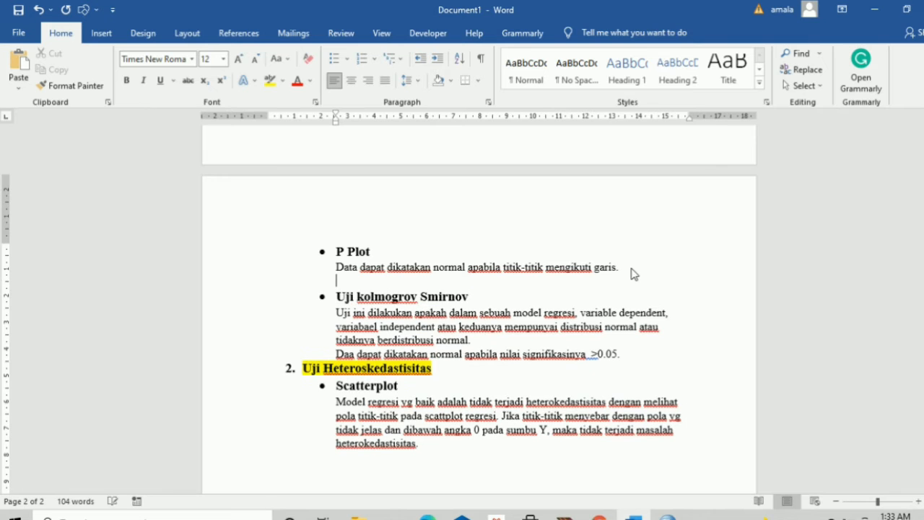
Copy the Normal P-P Plot of Regression Standardized Residual from SPSS Output2, then return to Word
{"action": "mouse_move", "coordinate": [686, 510]}
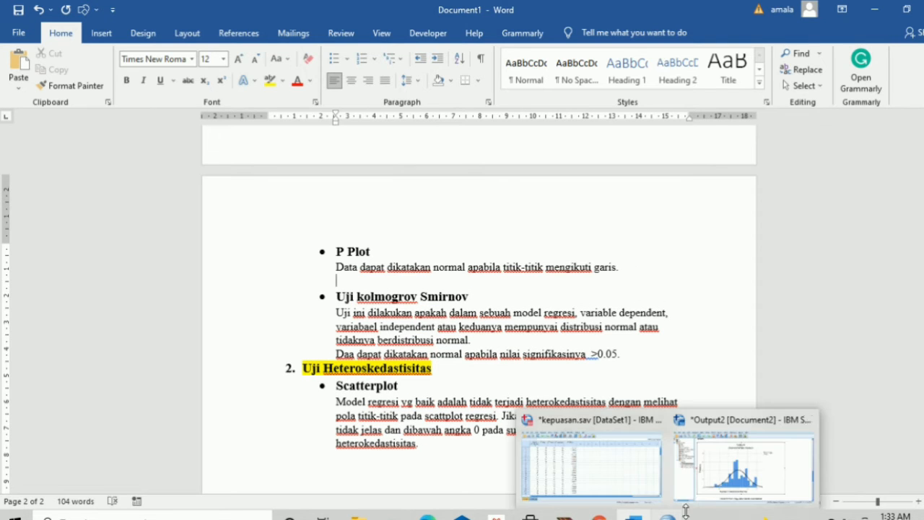
{"action": "left_click", "coordinate": [744, 462]}
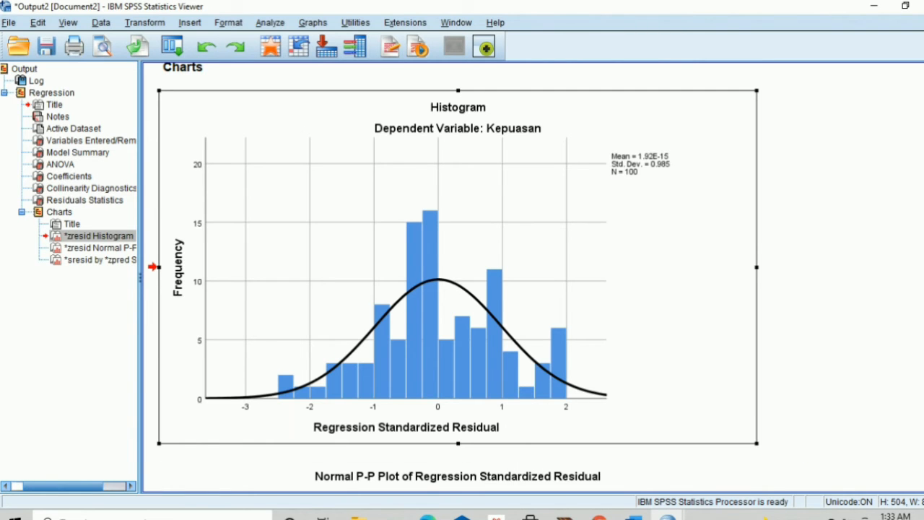
{"action": "scroll", "coordinate": [458, 277], "scroll_direction": "down", "scroll_amount": 10}
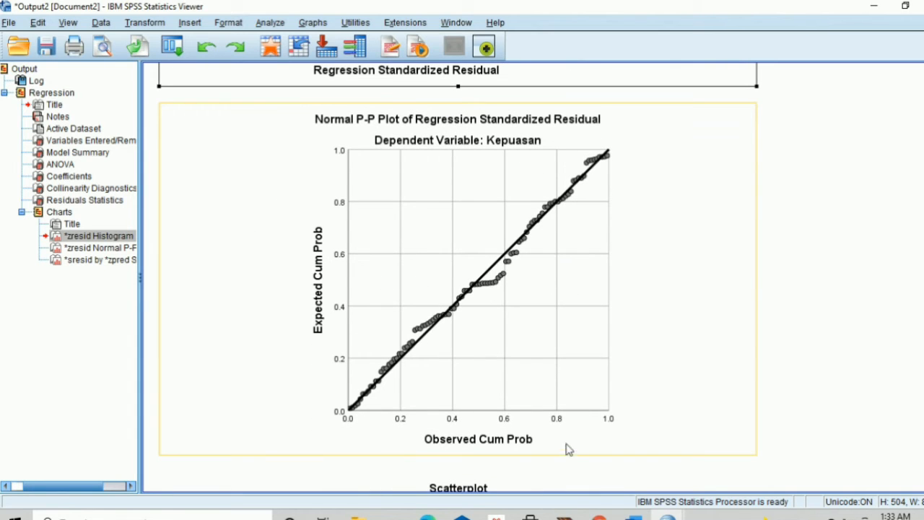
{"action": "left_click", "coordinate": [567, 458]}
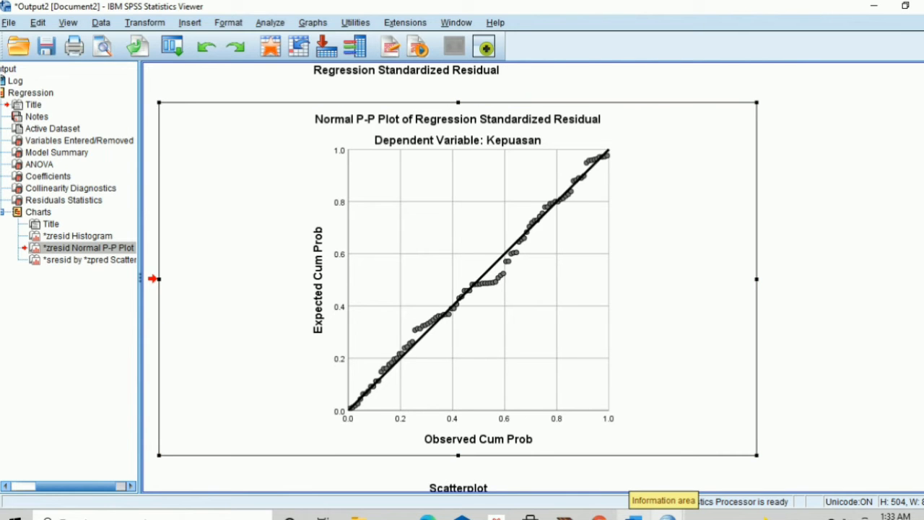
{"action": "mouse_move", "coordinate": [633, 516]}
{"action": "left_click", "coordinate": [619, 498]}
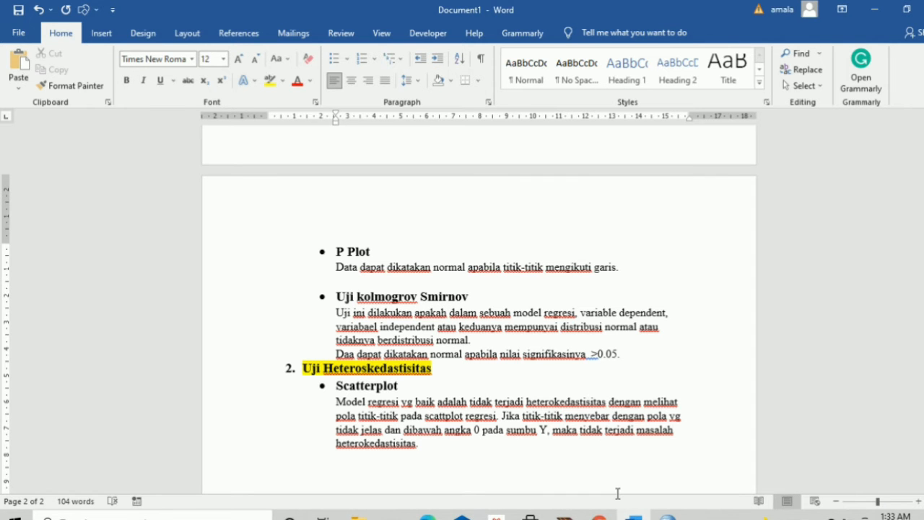
Paste the Normal P-P plot under the P Plot description
{"action": "key", "text": "ctrl+v"}
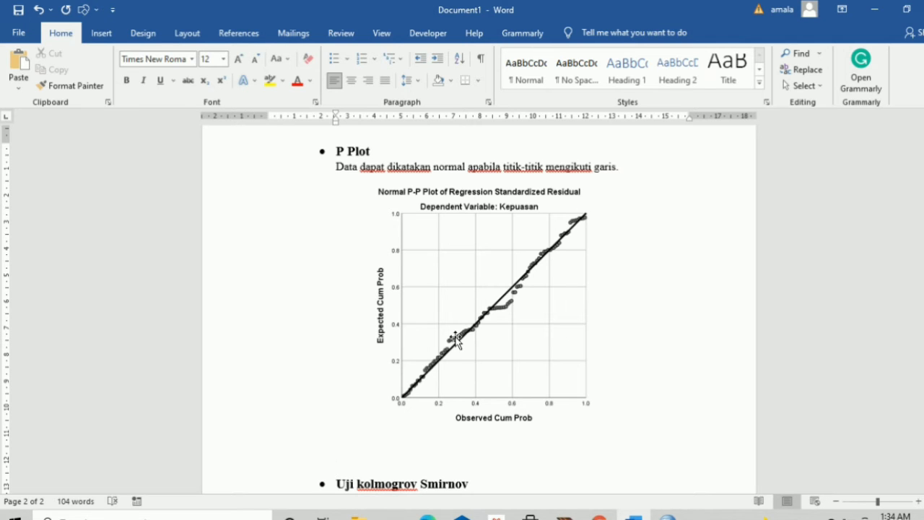
{"action": "scroll", "coordinate": [456, 340], "scroll_direction": "down", "scroll_amount": 2}
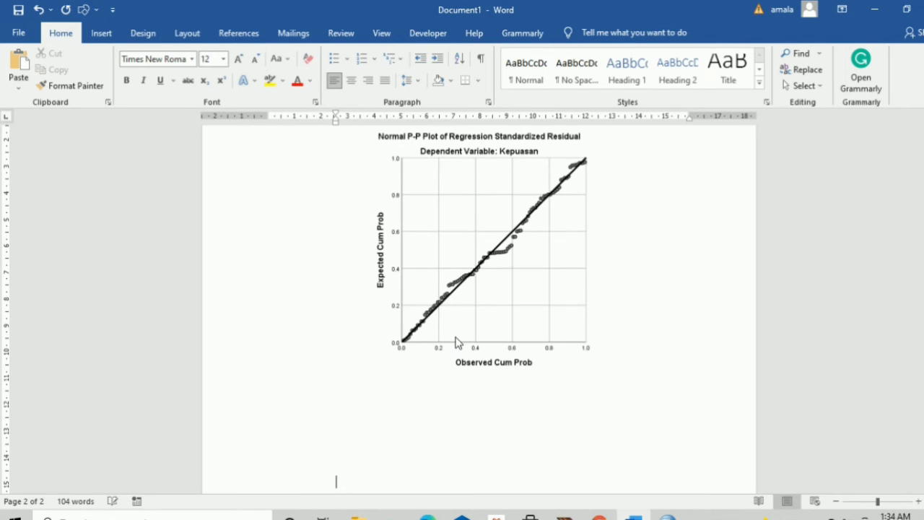
{"action": "scroll", "coordinate": [457, 340], "scroll_direction": "down", "scroll_amount": 7}
{"action": "scroll", "coordinate": [456, 341], "scroll_direction": "down", "scroll_amount": 4}
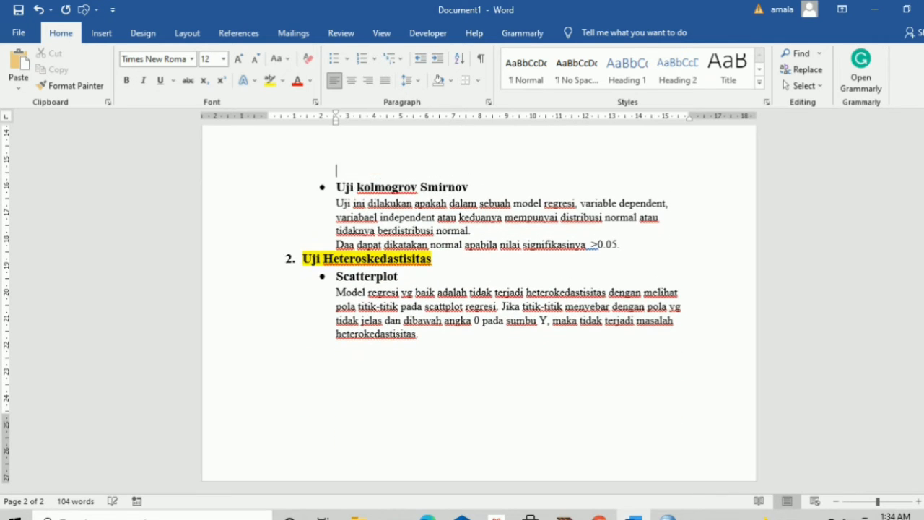
{"action": "scroll", "coordinate": [457, 341], "scroll_direction": "up", "scroll_amount": 5}
Push the Uji kolmogrov Smirnov heading to the next page and add an empty line after '>0.05.'
{"action": "key", "text": "Return"}
{"action": "key", "text": "Return"}
{"action": "key", "text": "Return"}
{"action": "key", "text": "Return"}
{"action": "key", "text": "Return"}
{"action": "key", "text": "Return"}
{"action": "key", "text": "Return"}
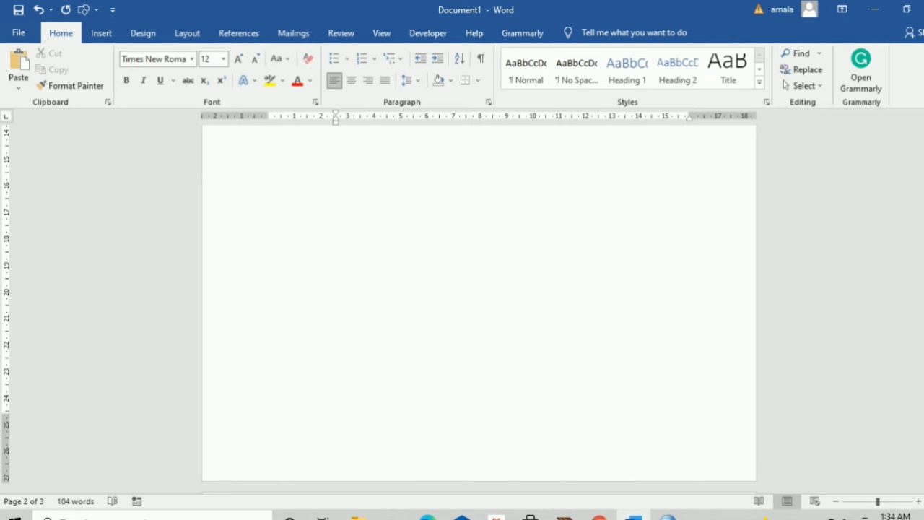
{"action": "scroll", "coordinate": [479, 304], "scroll_direction": "down", "scroll_amount": 8}
{"action": "scroll", "coordinate": [480, 304], "scroll_direction": "up", "scroll_amount": 3}
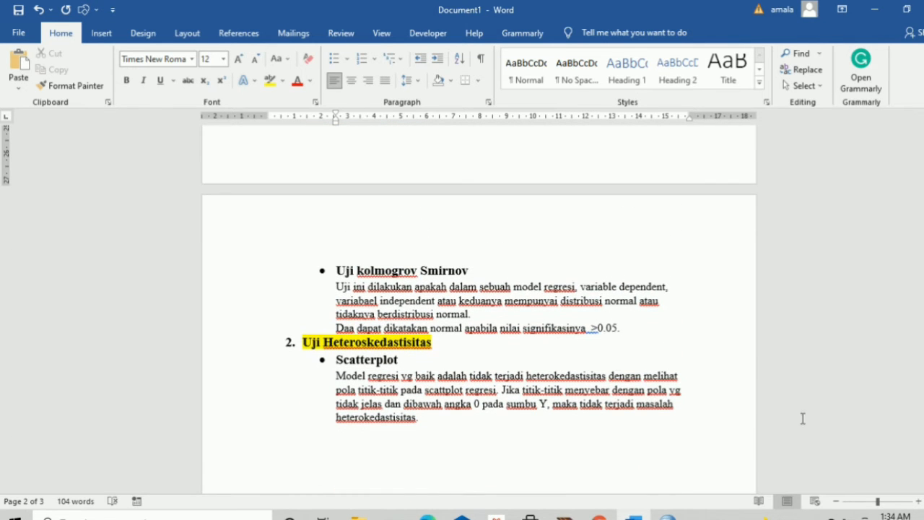
{"action": "left_click", "coordinate": [329, 234]}
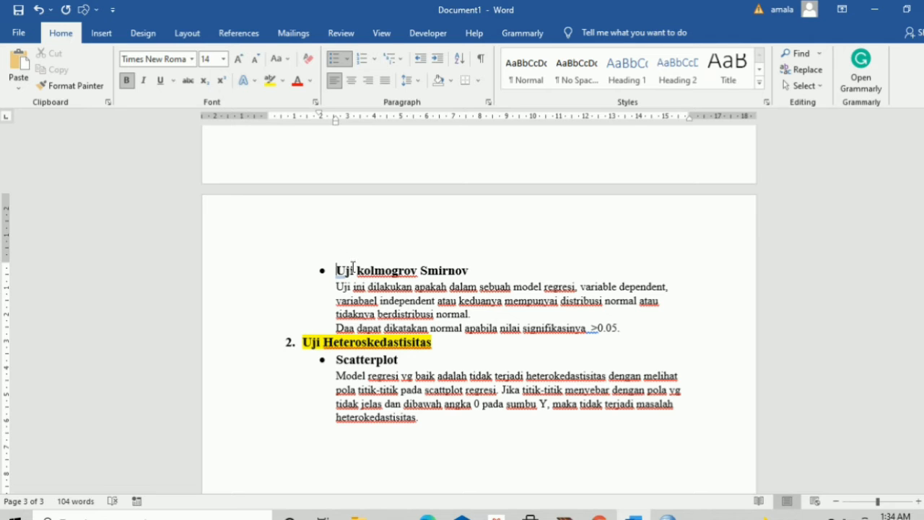
{"action": "left_click_drag", "start_coordinate": [337, 270], "coordinate": [478, 270]}
{"action": "left_click", "coordinate": [502, 270]}
{"action": "left_click", "coordinate": [624, 327]}
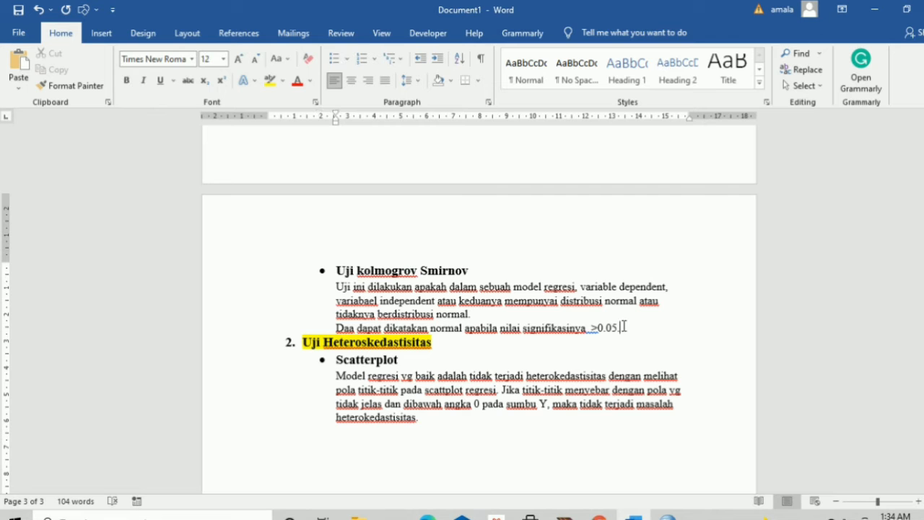
{"action": "key", "text": "Return"}
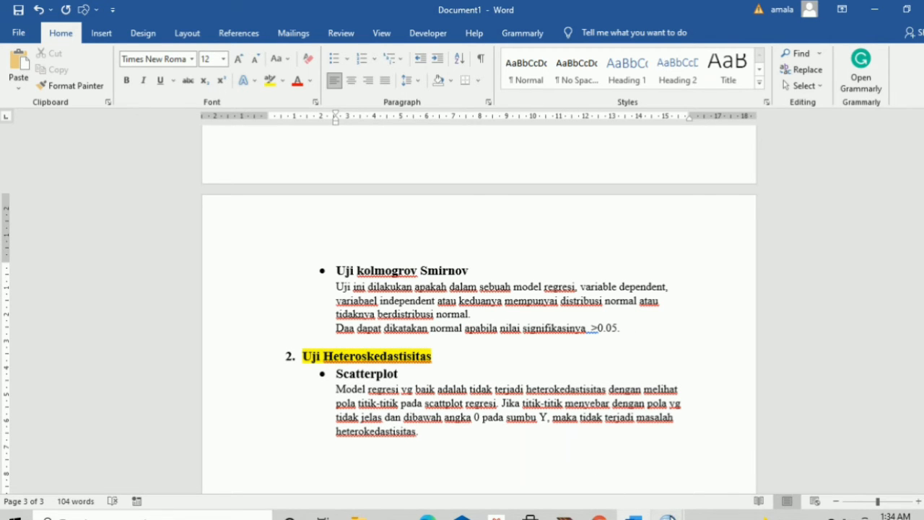
Switch from the SPSS Output2 results to the kepuasan.sav Data Editor
{"action": "mouse_move", "coordinate": [668, 517]}
{"action": "left_click", "coordinate": [722, 466]}
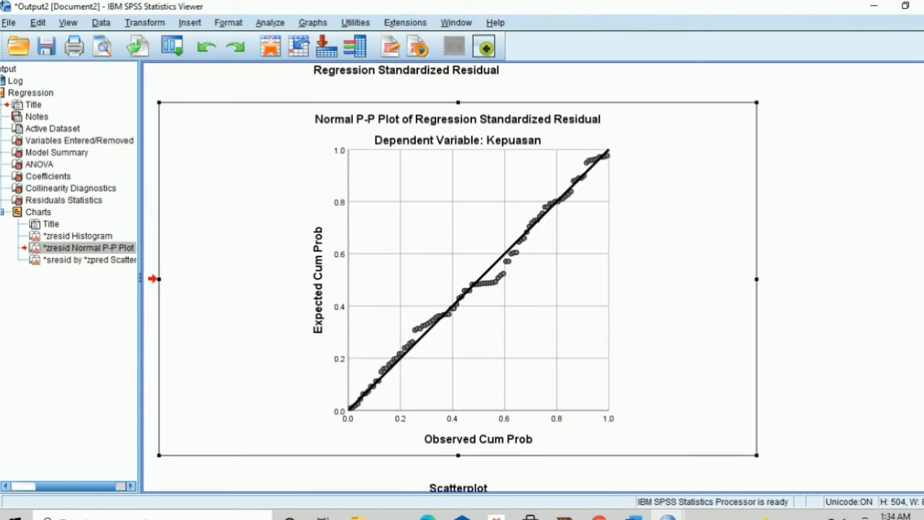
{"action": "scroll", "coordinate": [458, 278], "scroll_direction": "down", "scroll_amount": 5}
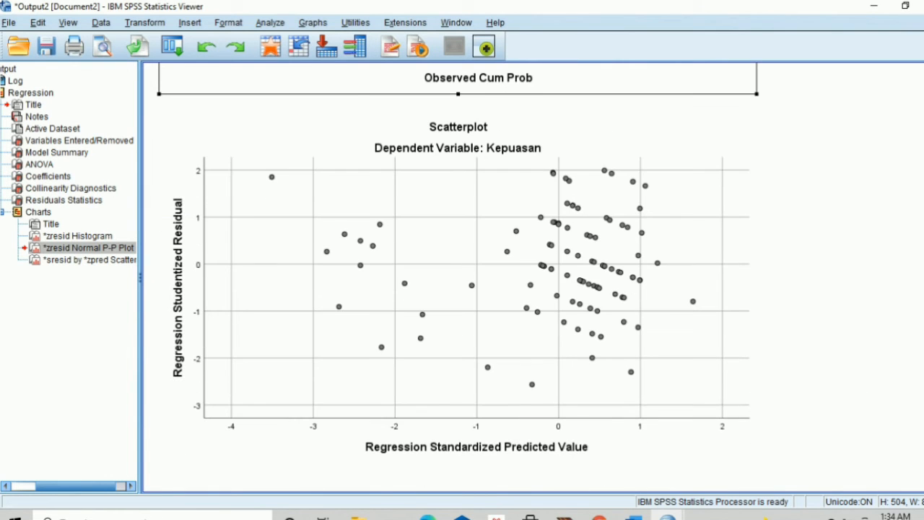
{"action": "scroll", "coordinate": [416, 281], "scroll_direction": "up", "scroll_amount": 15}
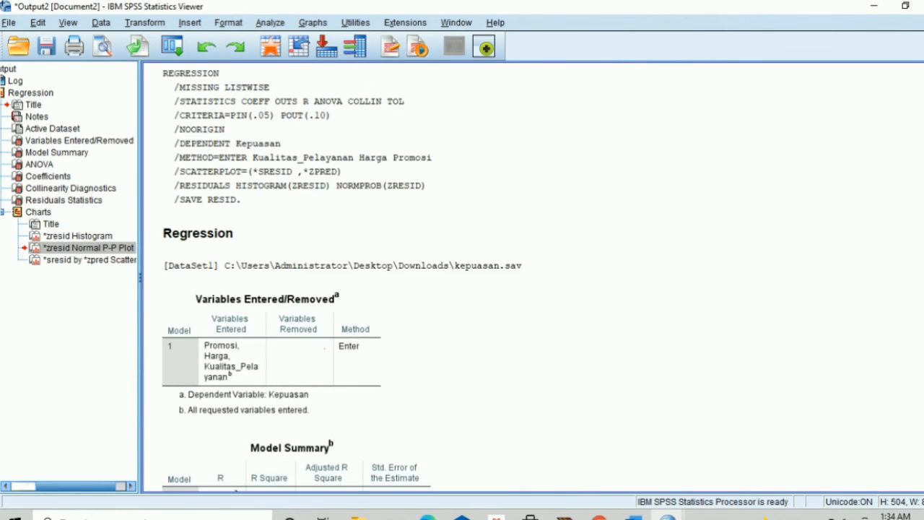
{"action": "scroll", "coordinate": [458, 278], "scroll_direction": "down", "scroll_amount": 15}
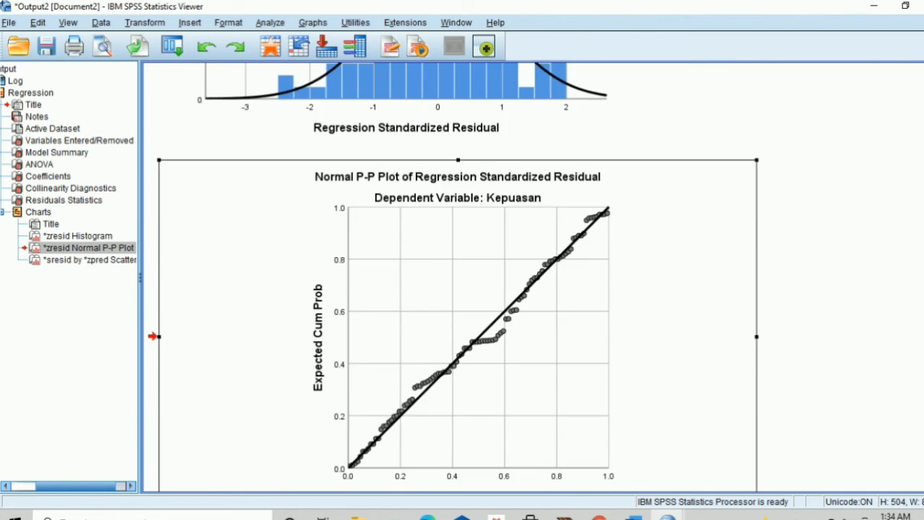
{"action": "scroll", "coordinate": [458, 278], "scroll_direction": "down", "scroll_amount": 2}
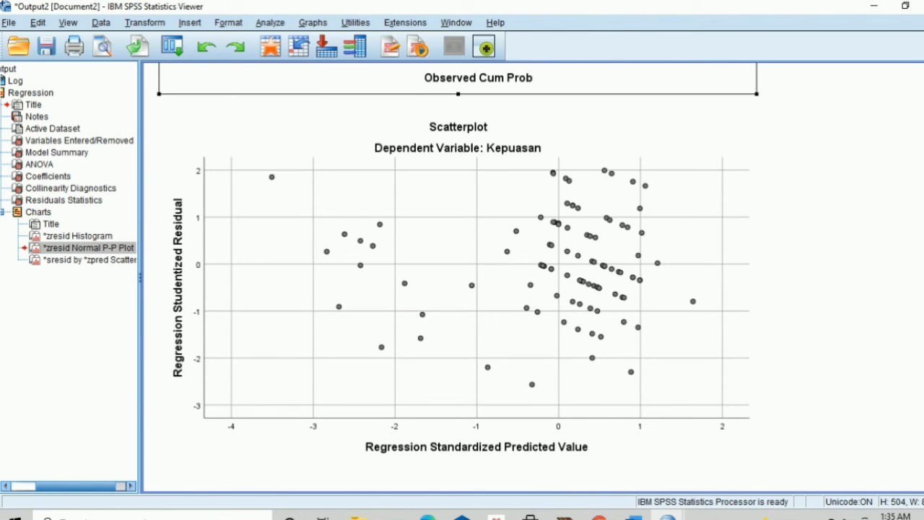
{"action": "mouse_move", "coordinate": [659, 516]}
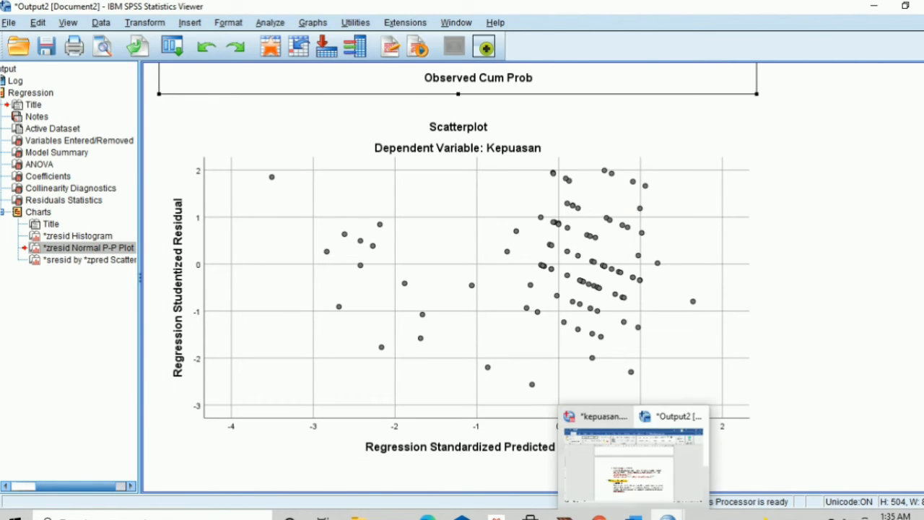
{"action": "left_click", "coordinate": [629, 490]}
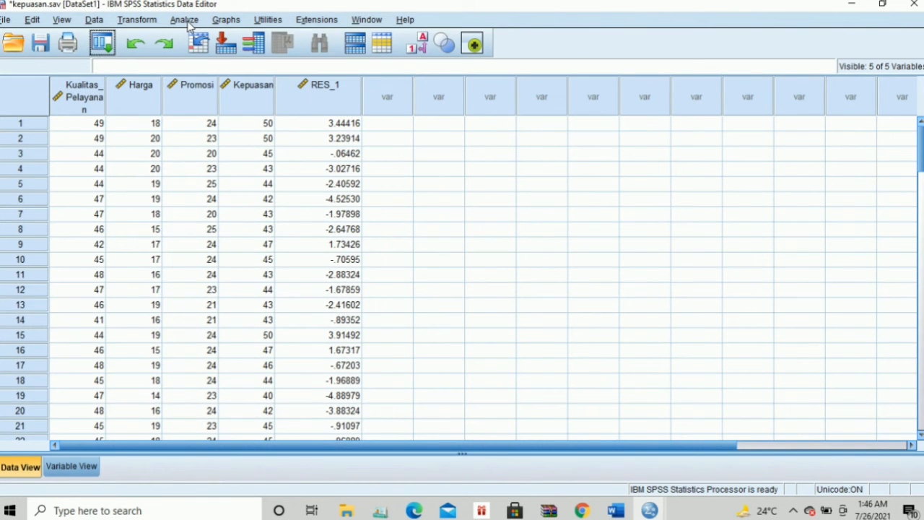
Run a 1-Sample K-S test on Unstandardized Residual via Nonparametric Tests > Legacy Dialogs
{"action": "left_click", "coordinate": [186, 22]}
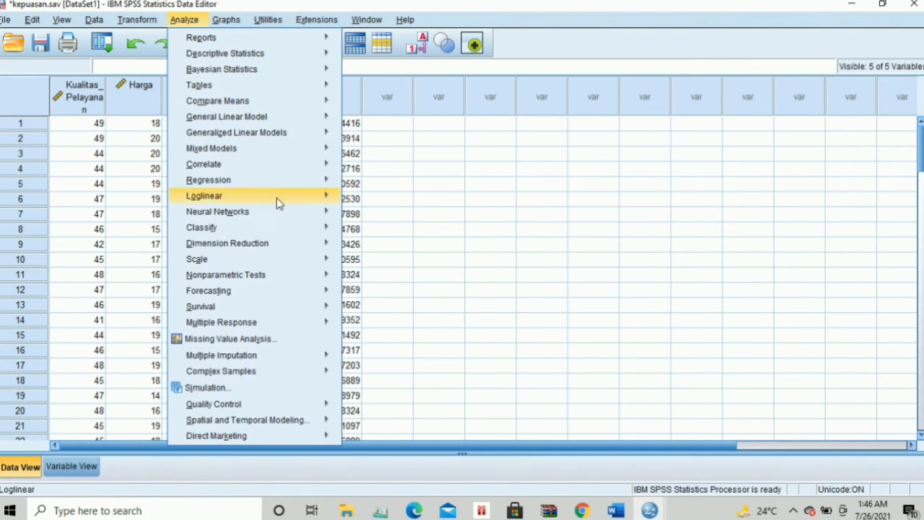
{"action": "mouse_move", "coordinate": [287, 273]}
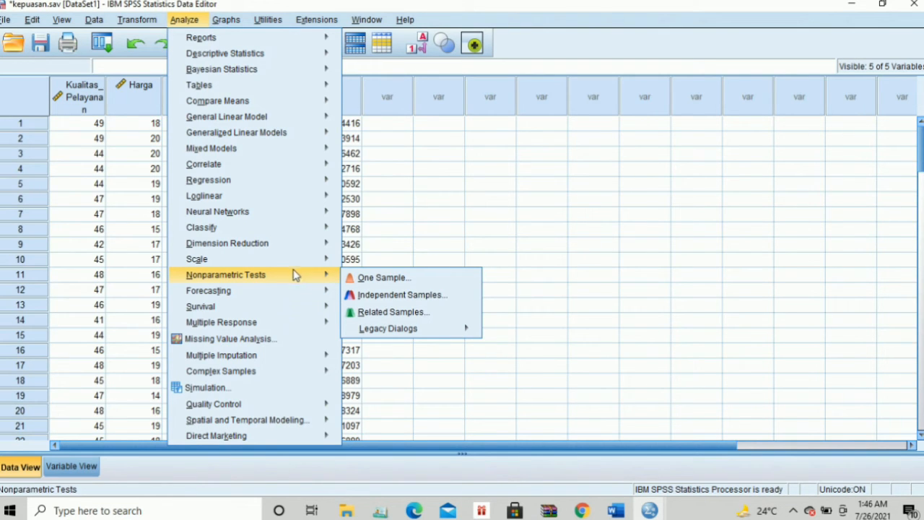
{"action": "mouse_move", "coordinate": [390, 329]}
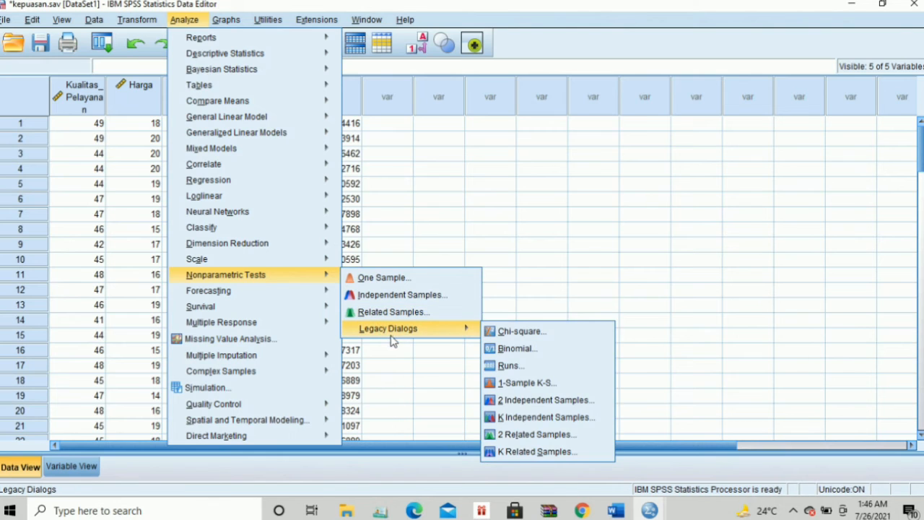
{"action": "left_click", "coordinate": [552, 390]}
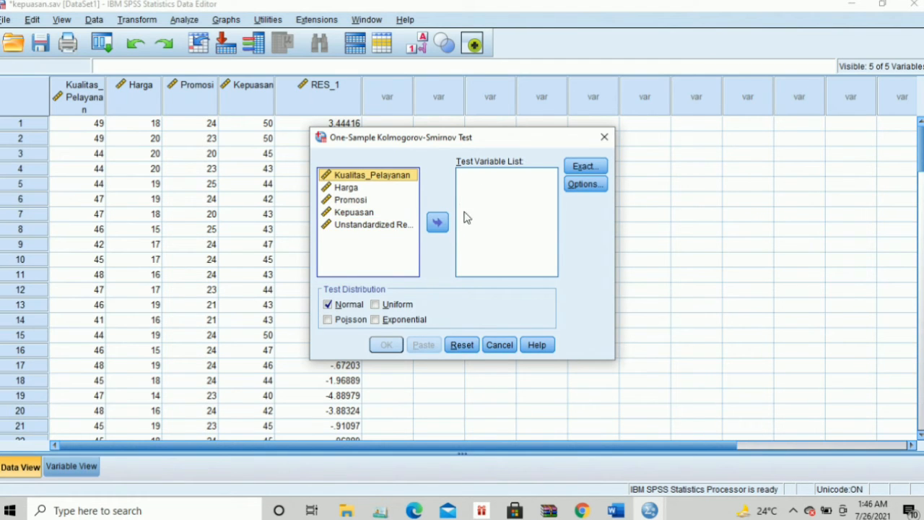
{"action": "left_click", "coordinate": [399, 226]}
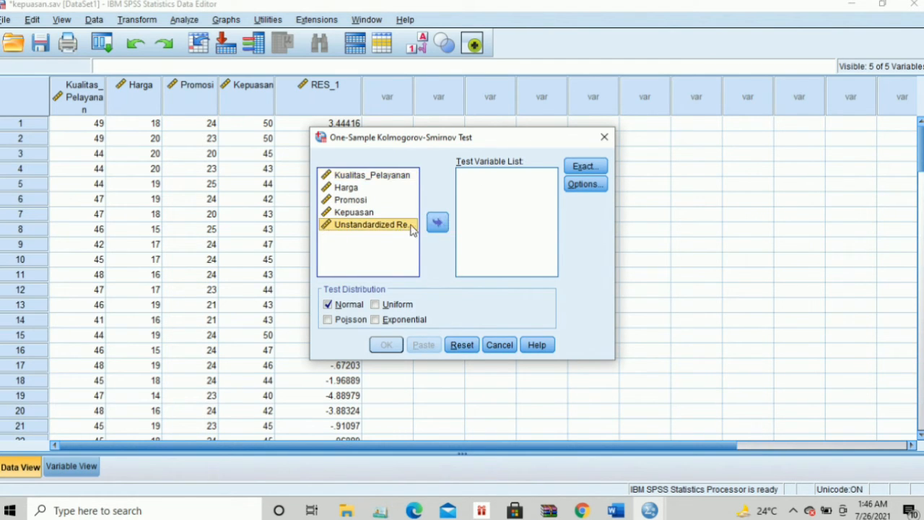
{"action": "left_click", "coordinate": [436, 224]}
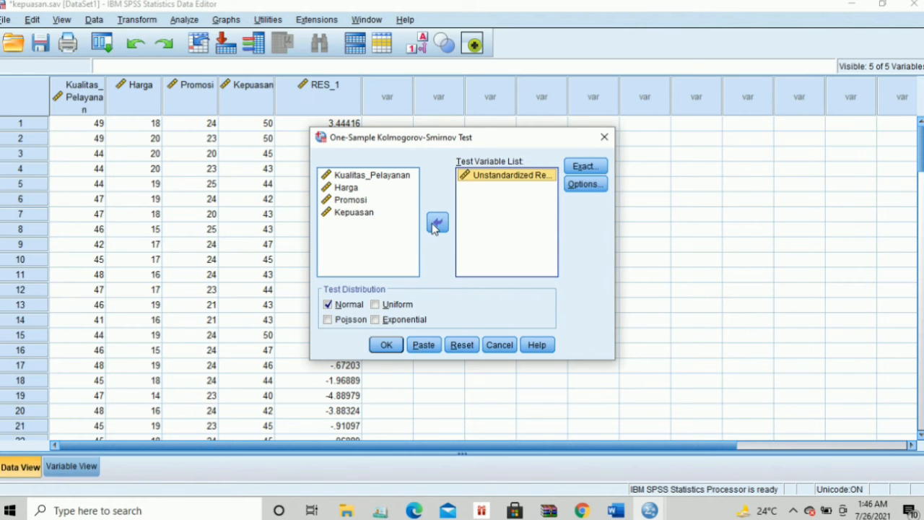
{"action": "left_click", "coordinate": [386, 345]}
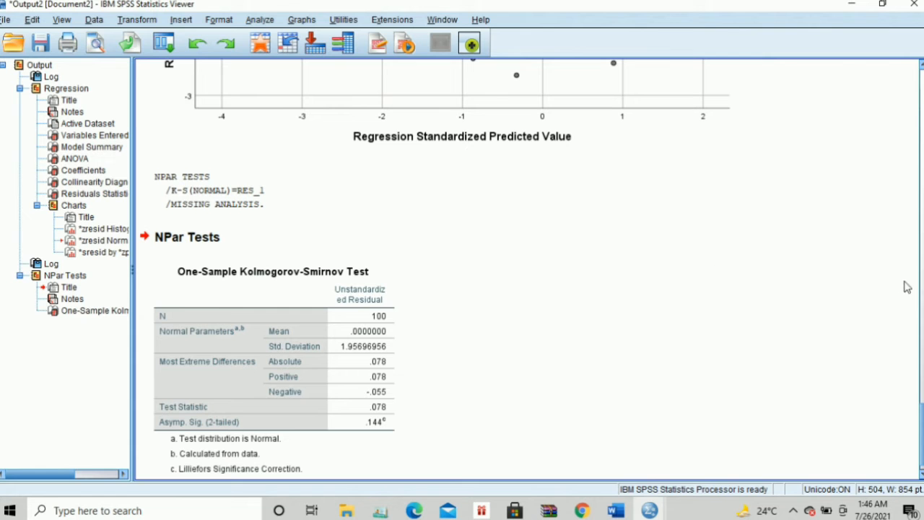
Copy the One-Sample Kolmogorov-Smirnov table (statistic .078, Sig. .144) and switch back to Word
{"action": "scroll", "coordinate": [922, 273], "scroll_direction": "up", "scroll_amount": 15}
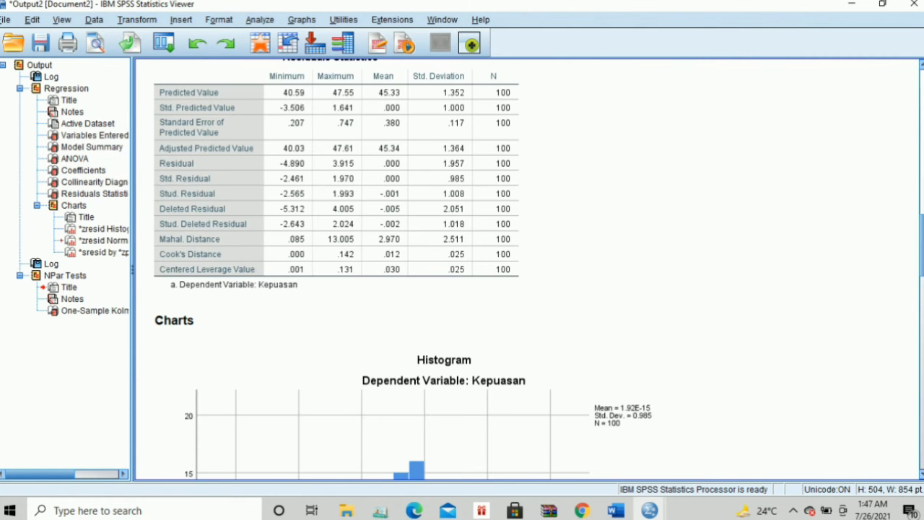
{"action": "scroll", "coordinate": [922, 273], "scroll_direction": "down", "scroll_amount": 12}
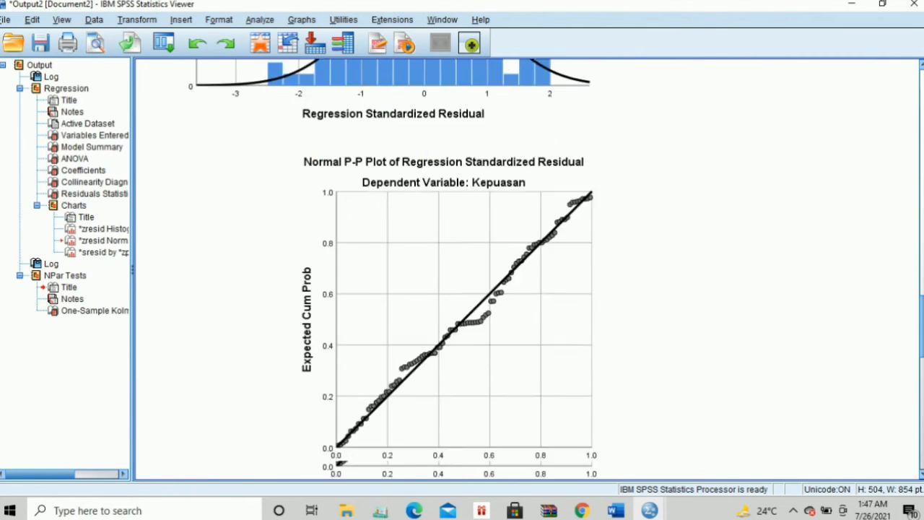
{"action": "scroll", "coordinate": [923, 273], "scroll_direction": "down", "scroll_amount": 3}
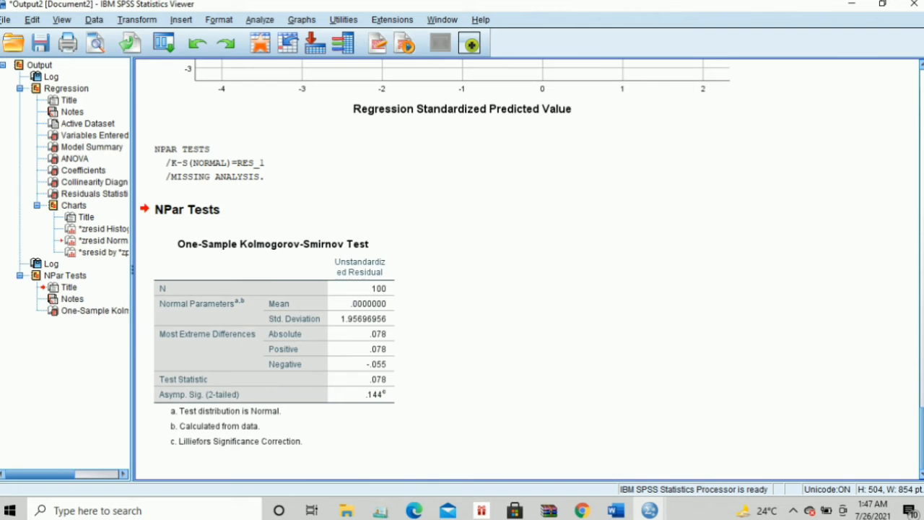
{"action": "left_click", "coordinate": [365, 453]}
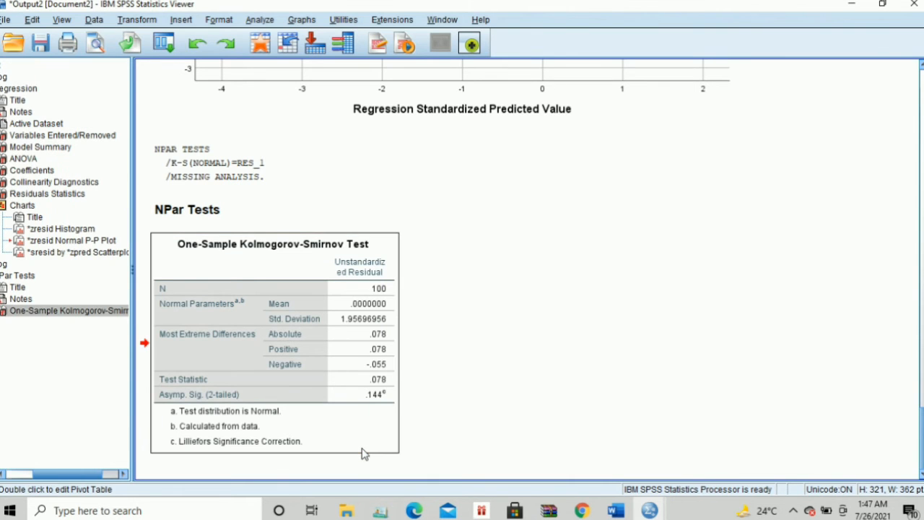
{"action": "double_click", "coordinate": [363, 450]}
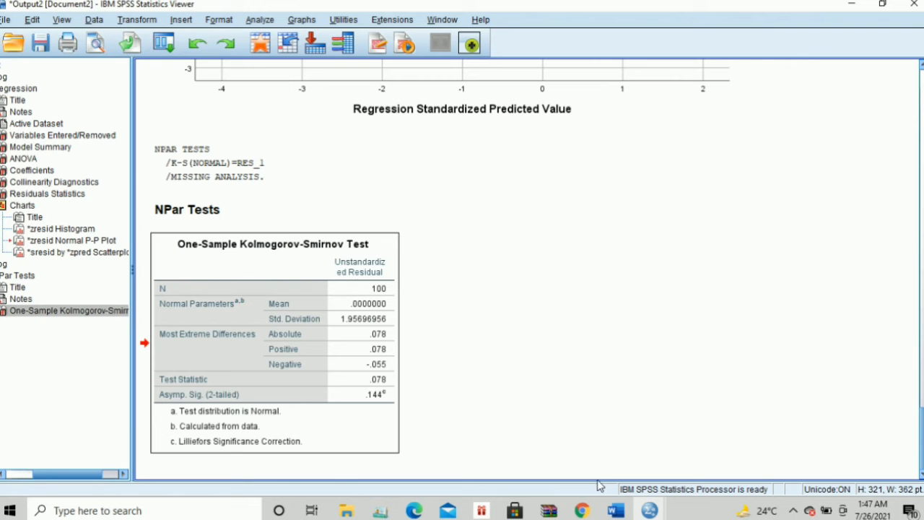
{"action": "mouse_move", "coordinate": [615, 511]}
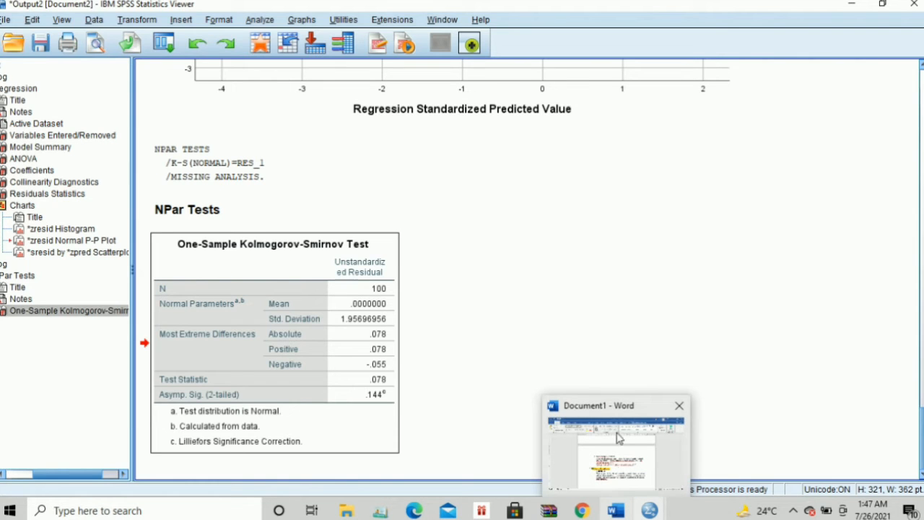
{"action": "left_click", "coordinate": [619, 438]}
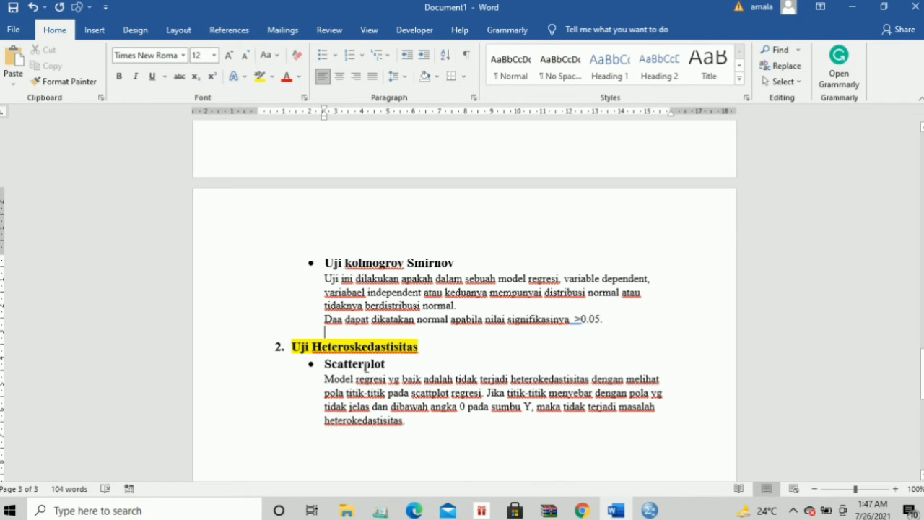
Paste the Kolmogorov-Smirnov table below the >0.05 line with a blank line after it
{"action": "left_click", "coordinate": [505, 331]}
{"action": "key", "text": "ctrl+v"}
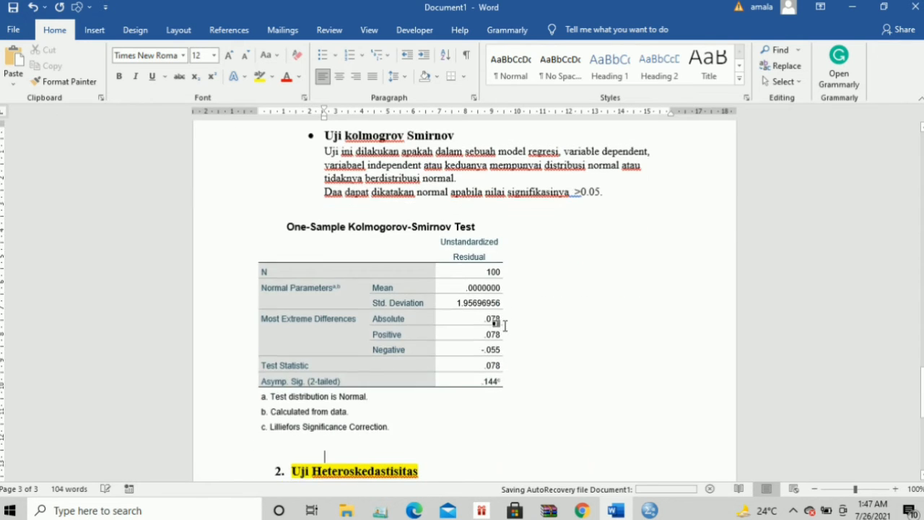
{"action": "key", "text": "Return"}
{"action": "key", "text": "Return"}
{"action": "key", "text": "Return"}
{"action": "key", "text": "Return"}
{"action": "key", "text": "Return"}
{"action": "key", "text": "Return"}
{"action": "key", "text": "Return"}
{"action": "key", "text": "Return"}
{"action": "key", "text": "Return"}
{"action": "key", "text": "Return"}
{"action": "key", "text": "Return"}
{"action": "key", "text": "Return"}
{"action": "key", "text": "Return"}
{"action": "key", "text": "Return"}
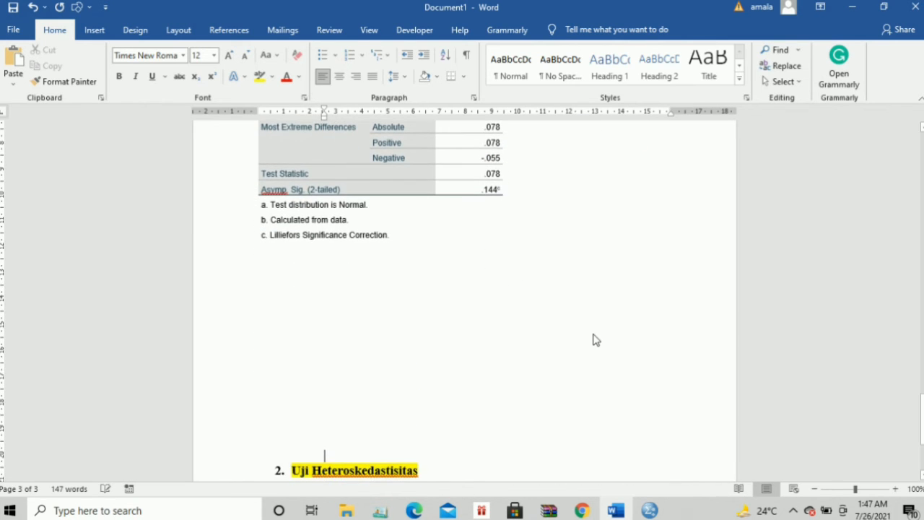
{"action": "scroll", "coordinate": [465, 303], "scroll_direction": "up", "scroll_amount": 8}
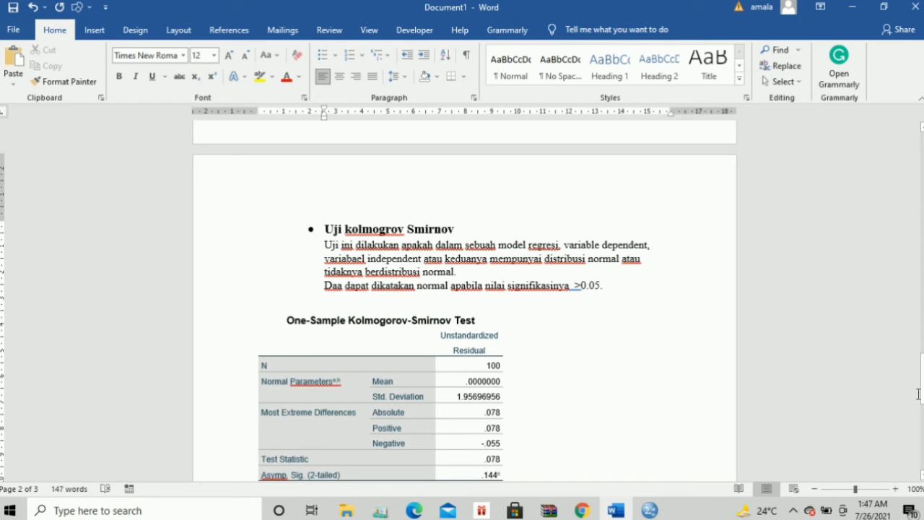
{"action": "left_click_drag", "start_coordinate": [922, 388], "coordinate": [922, 405]}
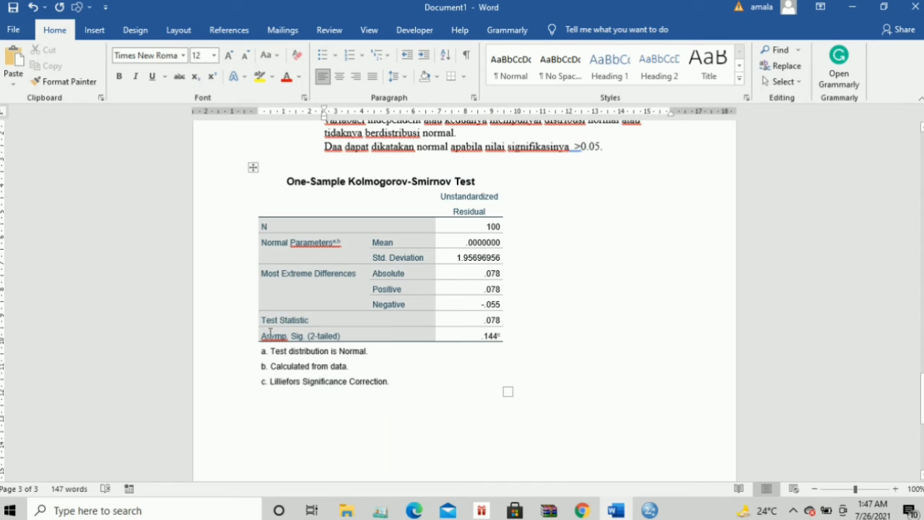
Highlight the Asymp. Sig. row (.144) and the 'nilai signifikasinya >0.05' phrase in yellow
{"action": "left_click_drag", "start_coordinate": [263, 336], "coordinate": [496, 337]}
{"action": "left_click", "coordinate": [549, 314]}
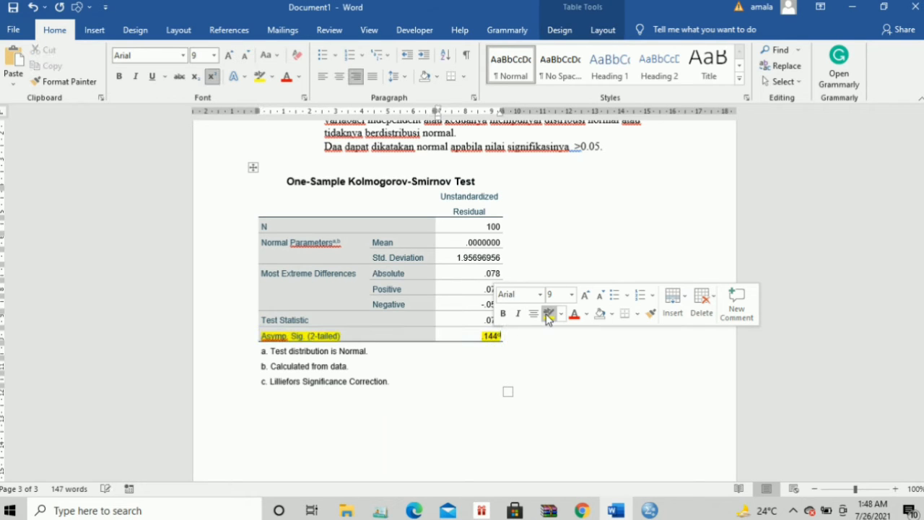
{"action": "left_click_drag", "start_coordinate": [489, 146], "coordinate": [608, 148]}
{"action": "left_click", "coordinate": [656, 137]}
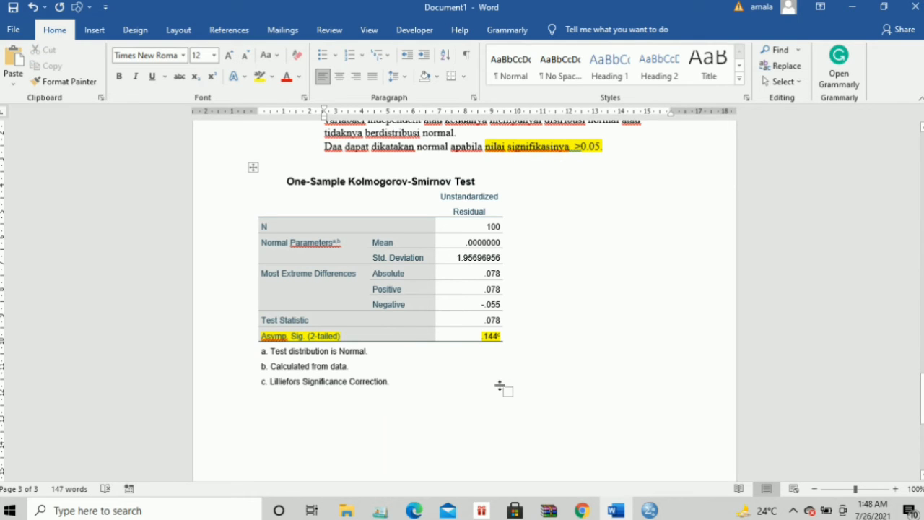
Type a bold Kesimpulan below the table stating the data are normal since 0.144 >0.05
{"action": "double_click", "coordinate": [264, 433]}
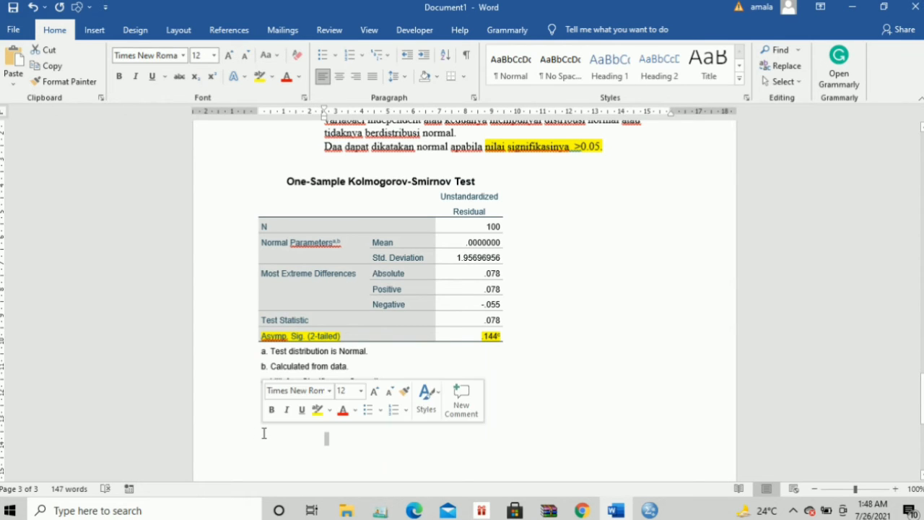
{"action": "left_click", "coordinate": [264, 433]}
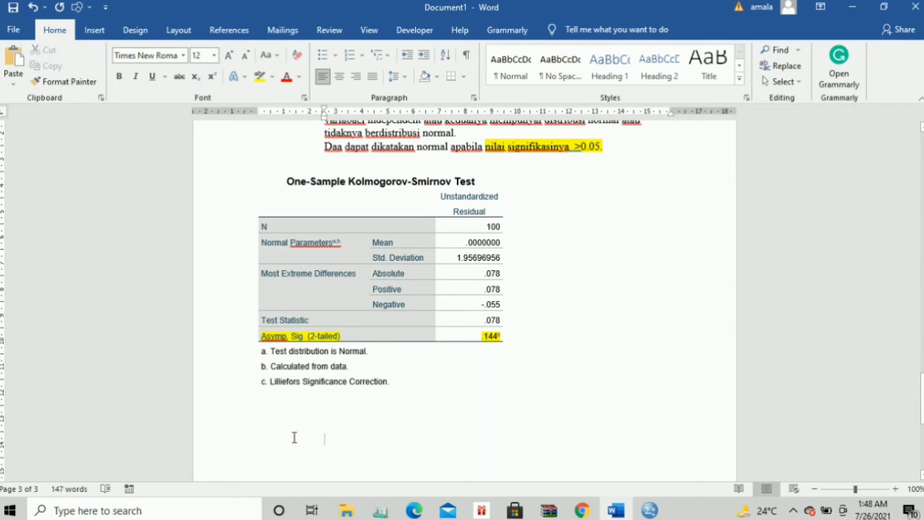
{"action": "type", "text": "k"}
{"action": "key", "text": "BackSpace"}
{"action": "key", "text": "ctrl+b"}
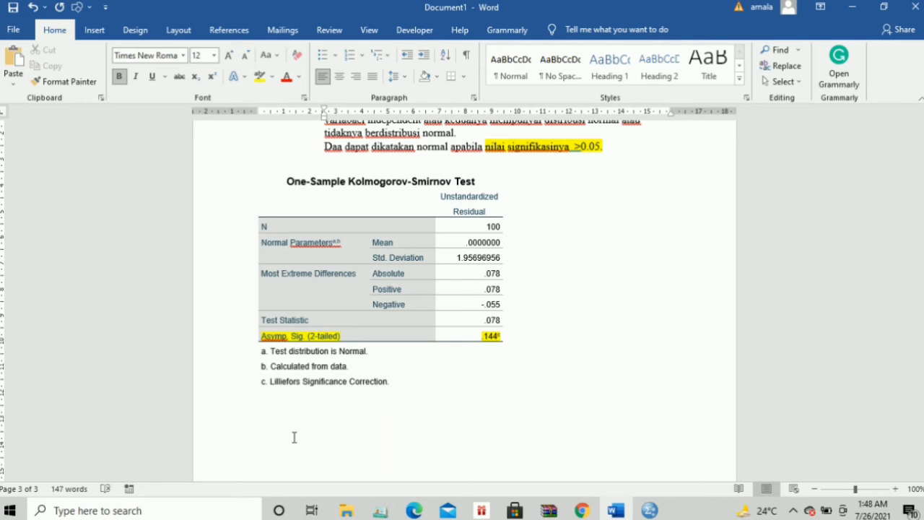
{"action": "type", "text": "kesimpulan : Berd"}
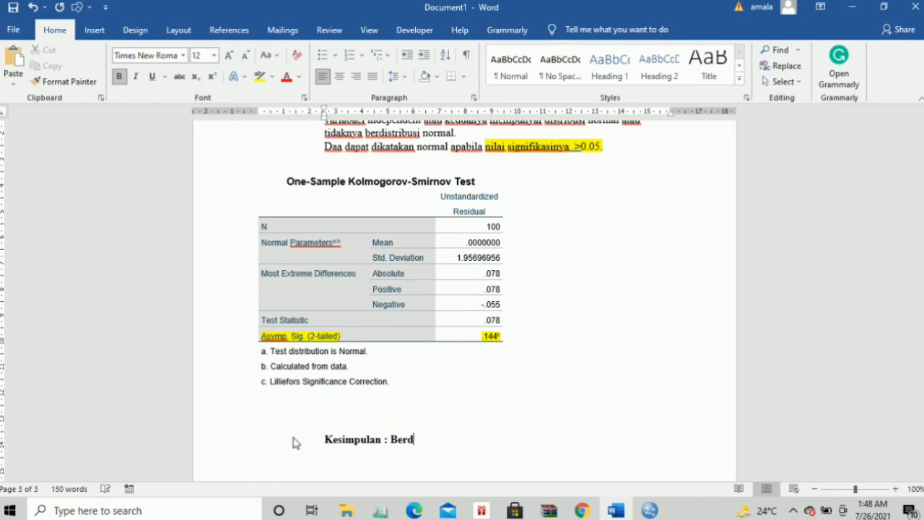
{"action": "type", "text": "asarkan "}
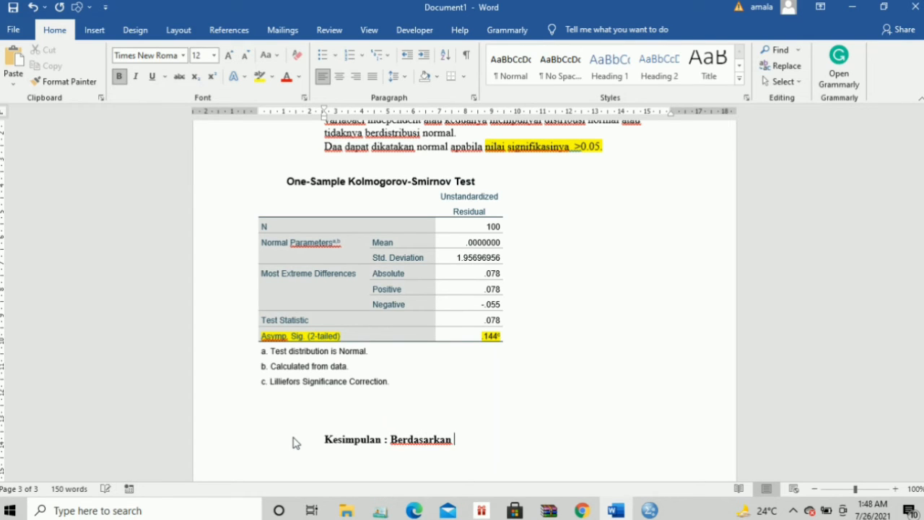
{"action": "type", "text": "data pada tabe"}
{"action": "type", "text": "l diatas"}
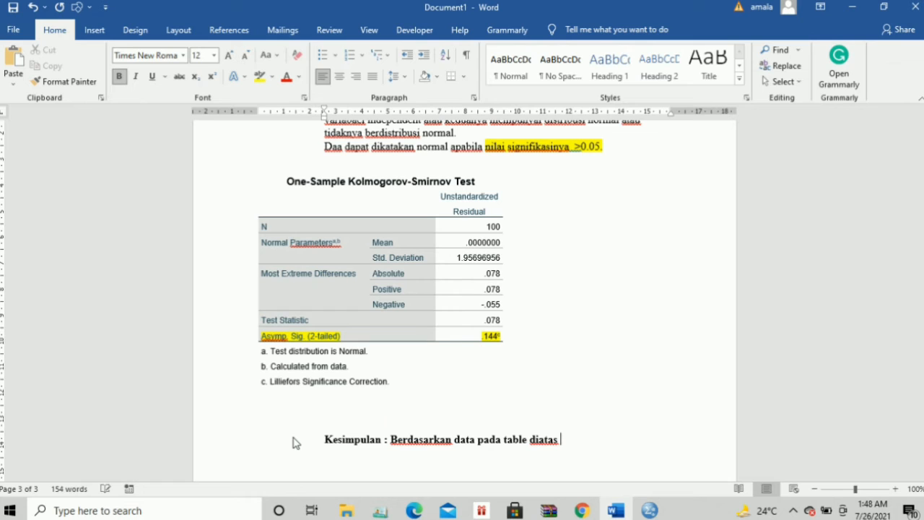
{"action": "type", "text": "nilai signifikasin"}
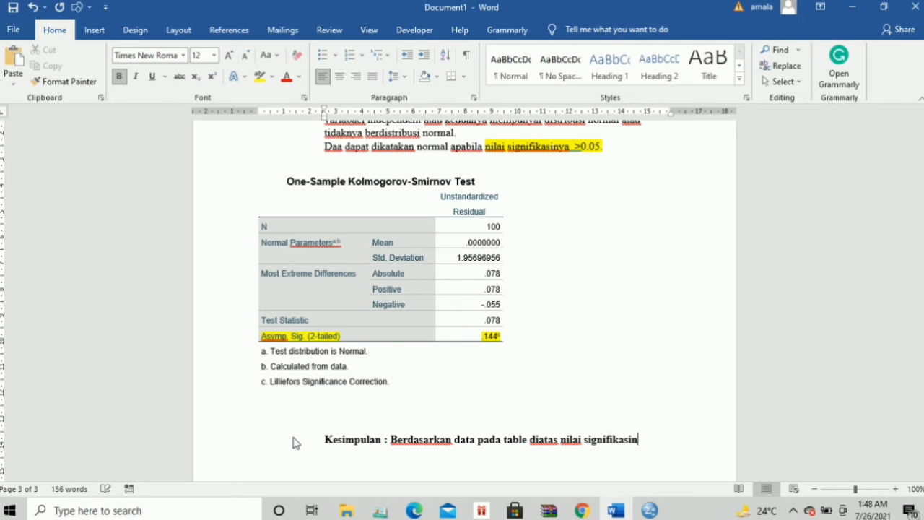
{"action": "type", "text": "ya 0.144"}
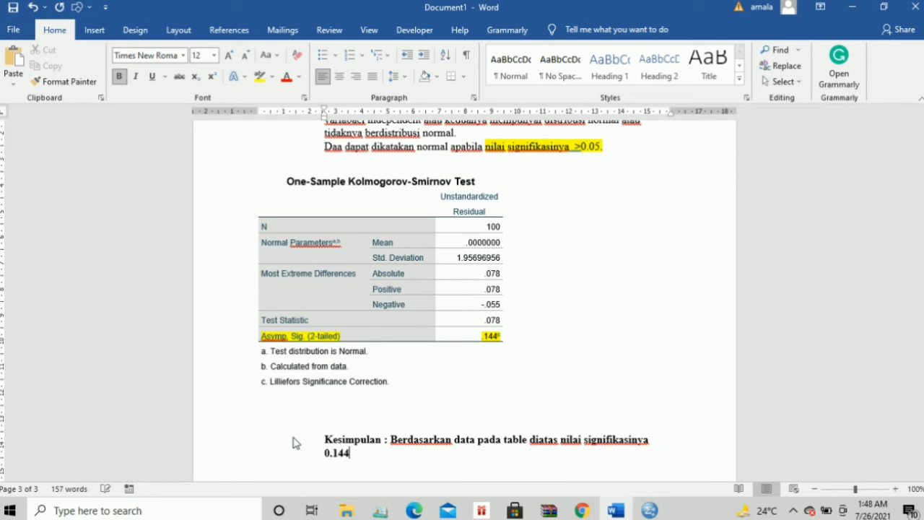
{"action": "type", "text": ", maka data te"}
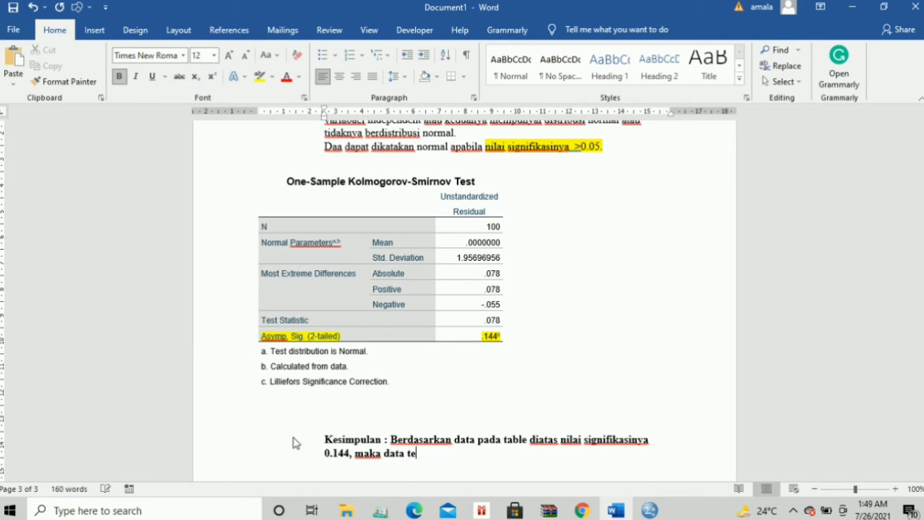
{"action": "type", "text": "rsebut dapat "}
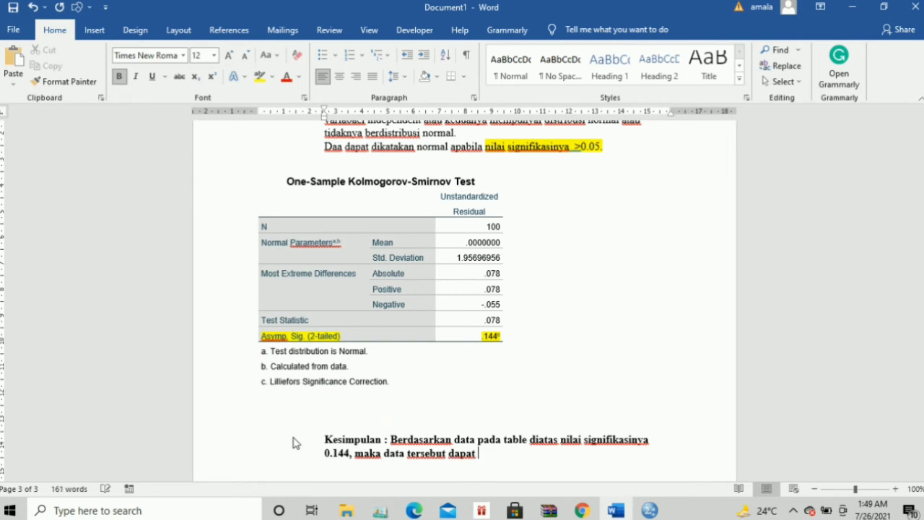
{"action": "type", "text": "dikatakan n"}
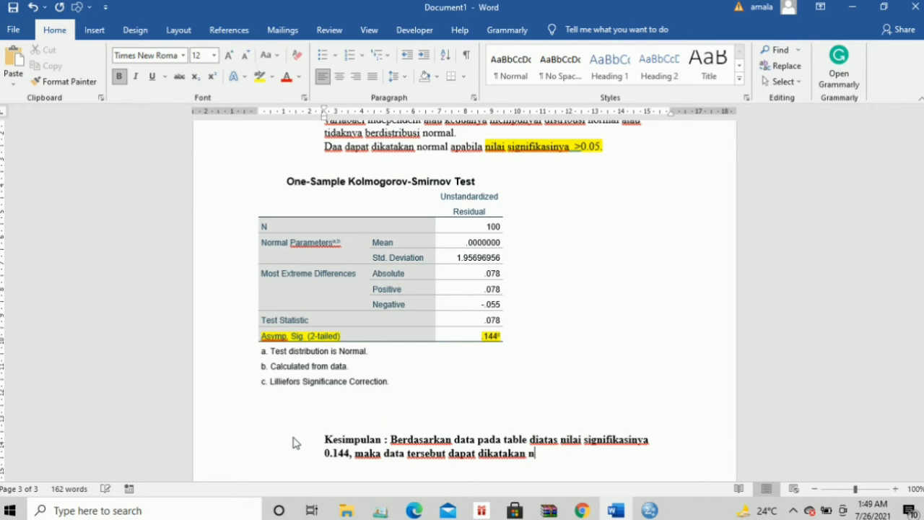
{"action": "type", "text": "ormal karena"}
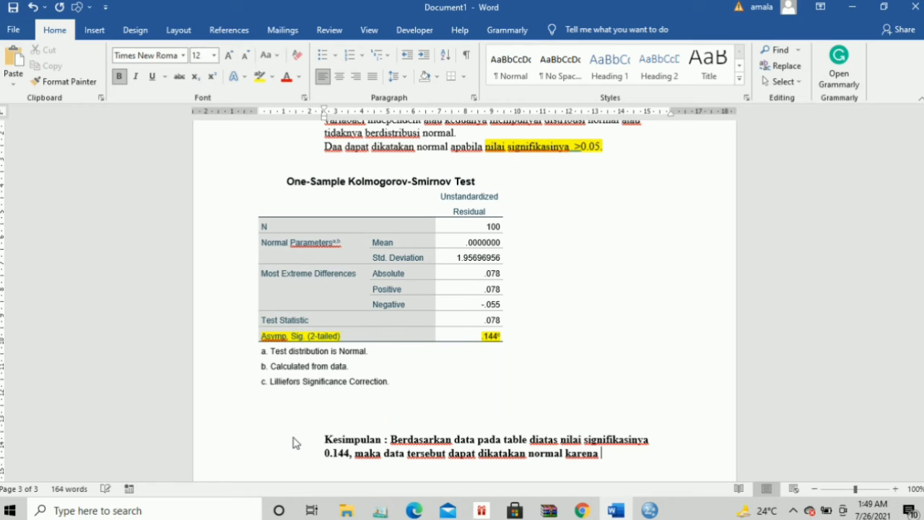
{"action": "type", "text": " nilai 0.144"}
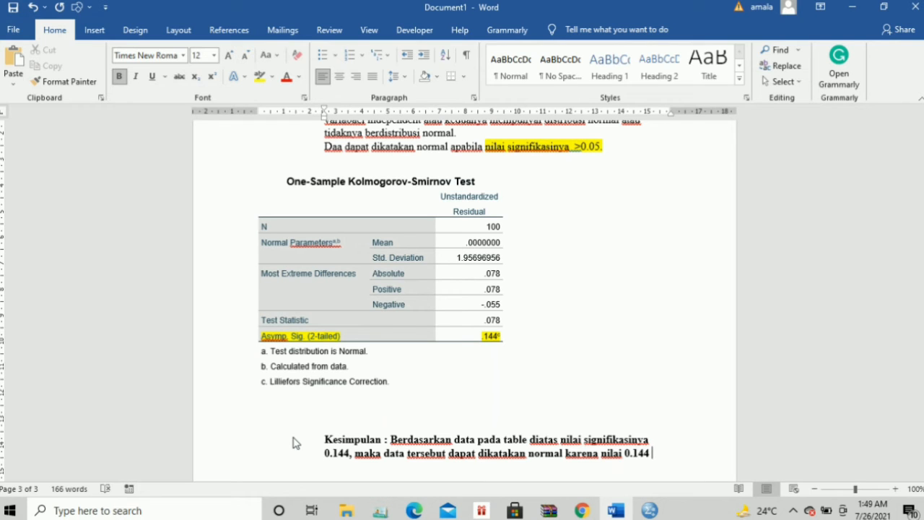
{"action": "type", "text": "berada >0.05"}
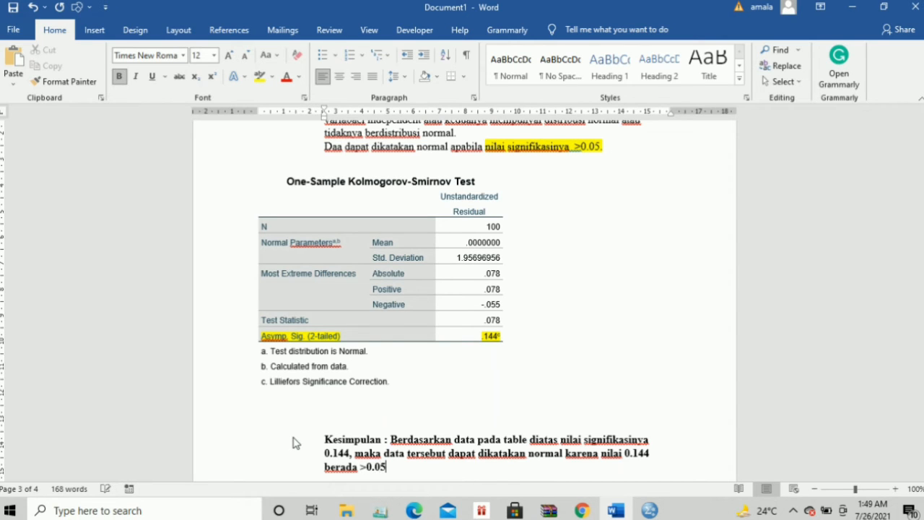
{"action": "type", "text": "."}
{"action": "double_click", "coordinate": [353, 439]}
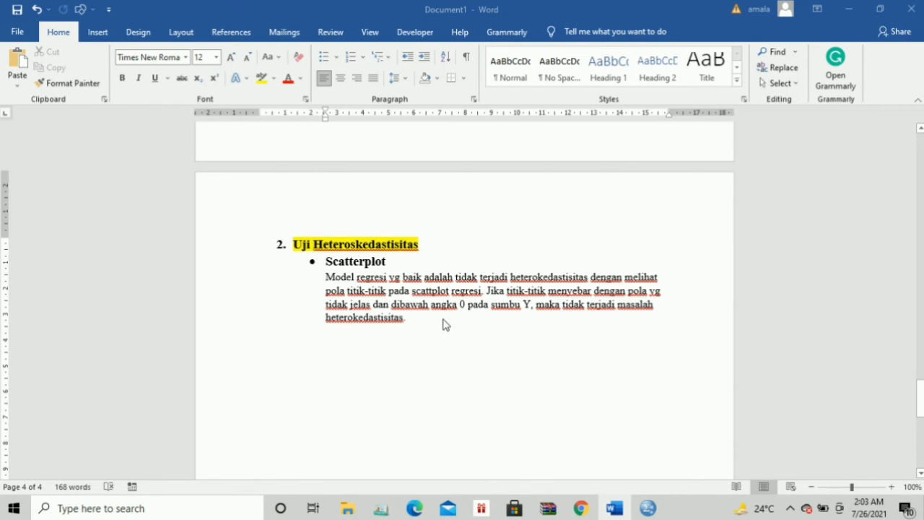
Add an empty line after the scatterplot explanation ending 'heterokedastisitas.', then switch to SPSS
{"action": "left_click", "coordinate": [413, 317]}
{"action": "key", "text": "Return"}
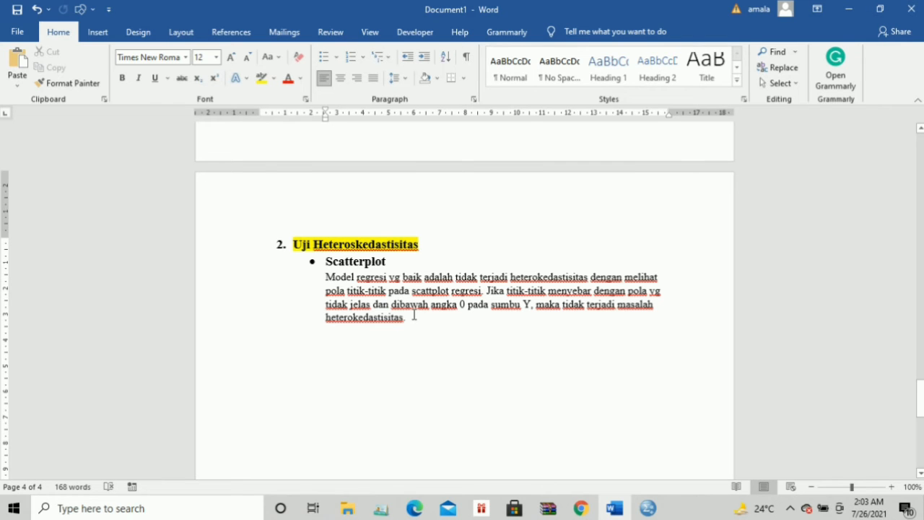
{"action": "mouse_move", "coordinate": [648, 509]}
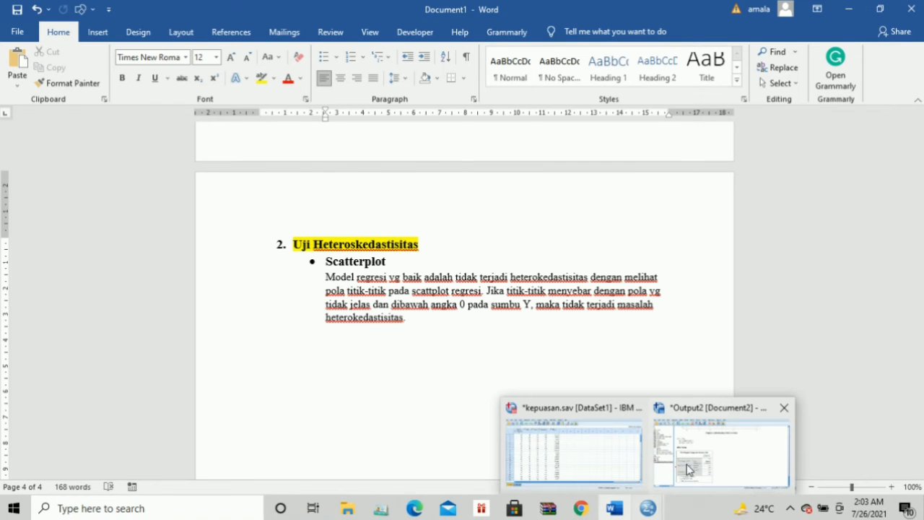
{"action": "left_click", "coordinate": [688, 469]}
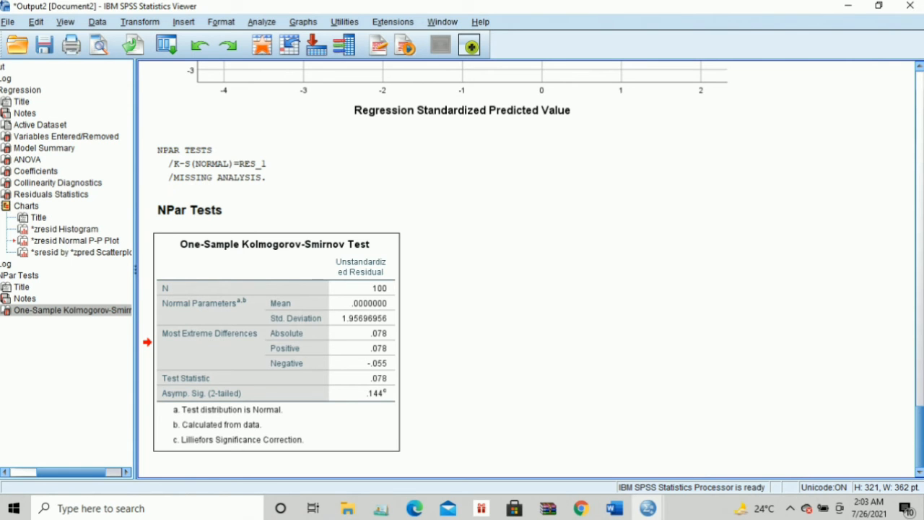
Copy the Kepuasan residual scatterplot from the SPSS output and return to the Word report
{"action": "scroll", "coordinate": [921, 429], "scroll_direction": "up", "scroll_amount": 1}
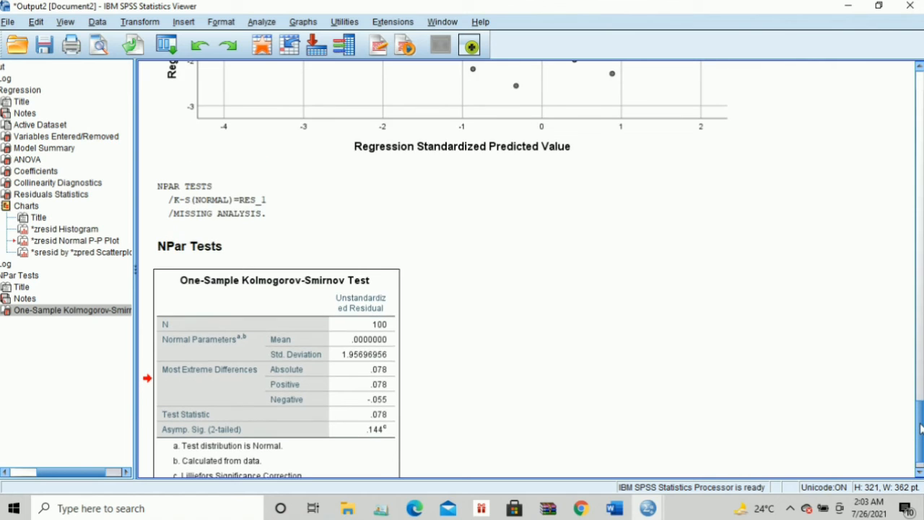
{"action": "scroll", "coordinate": [921, 428], "scroll_direction": "up", "scroll_amount": 10}
{"action": "scroll", "coordinate": [922, 388], "scroll_direction": "down", "scroll_amount": 3}
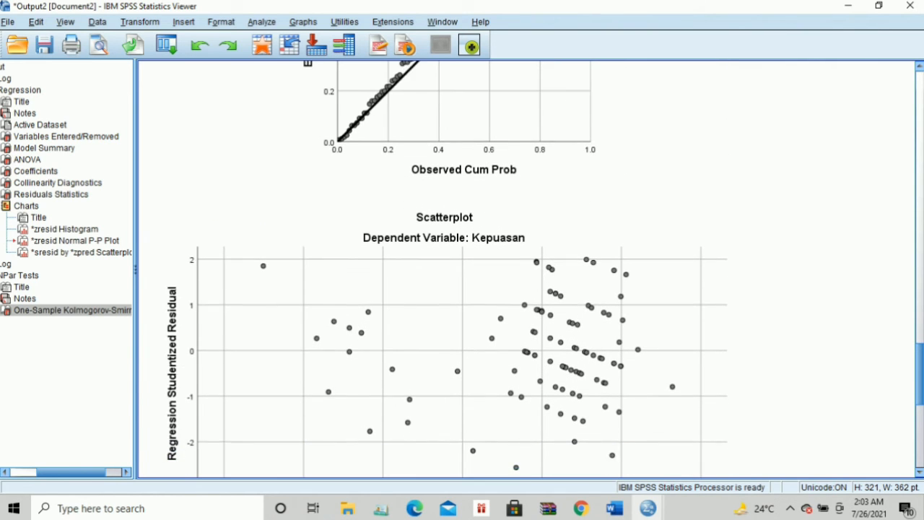
{"action": "scroll", "coordinate": [922, 388], "scroll_direction": "down", "scroll_amount": 1}
{"action": "left_click", "coordinate": [504, 372]}
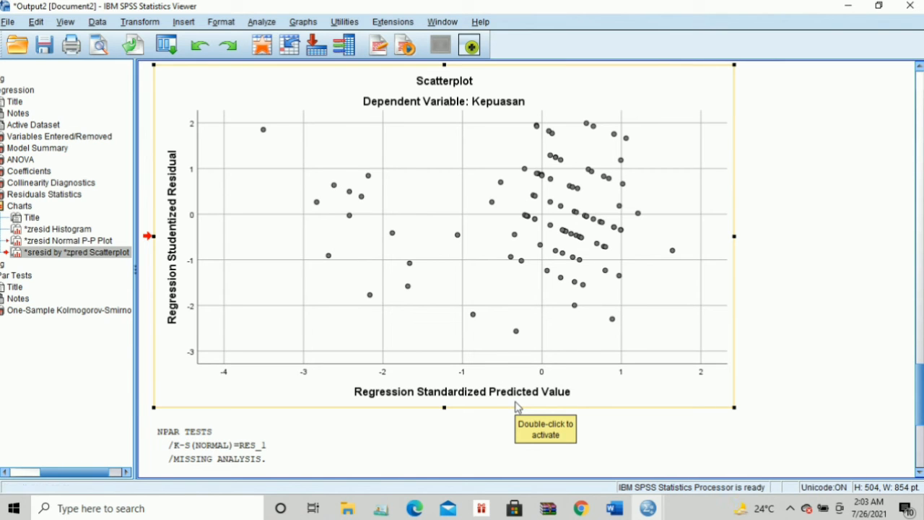
{"action": "mouse_move", "coordinate": [615, 509]}
{"action": "left_click", "coordinate": [612, 457]}
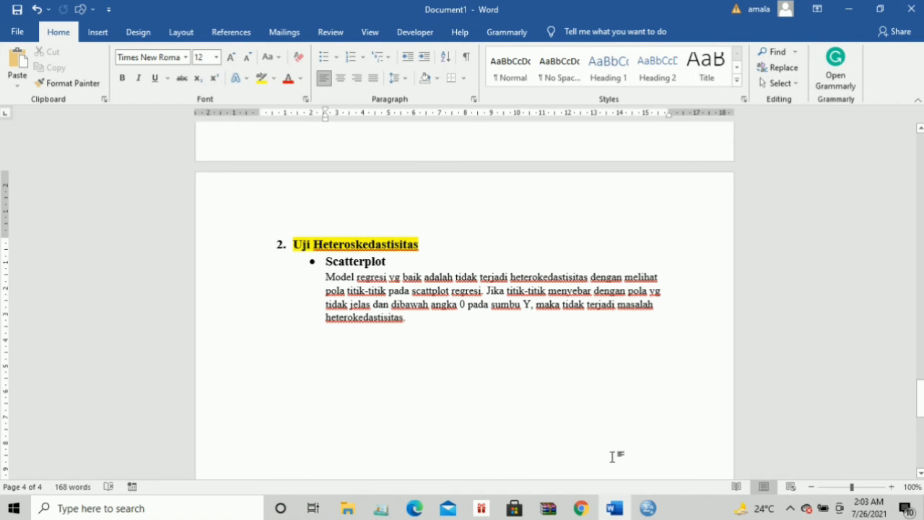
Paste the Kepuasan residual scatterplot beneath the heteroskedasticity explanation paragraph and review it
{"action": "key", "text": "ctrl+v"}
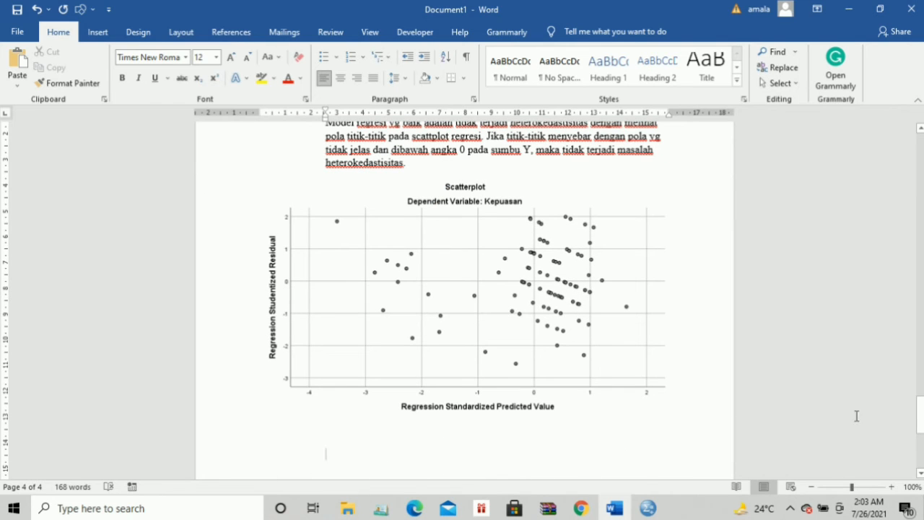
{"action": "left_click_drag", "start_coordinate": [920, 432], "coordinate": [922, 421]}
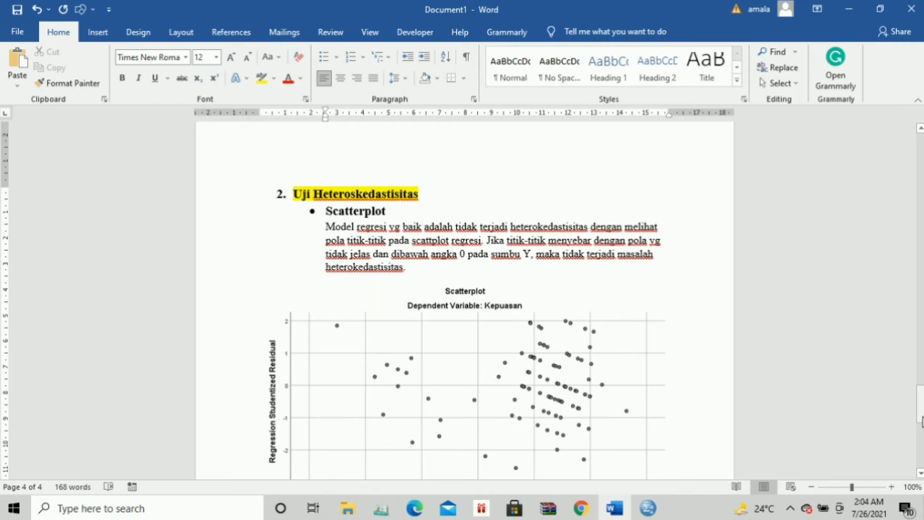
{"action": "left_click_drag", "start_coordinate": [922, 396], "coordinate": [923, 405]}
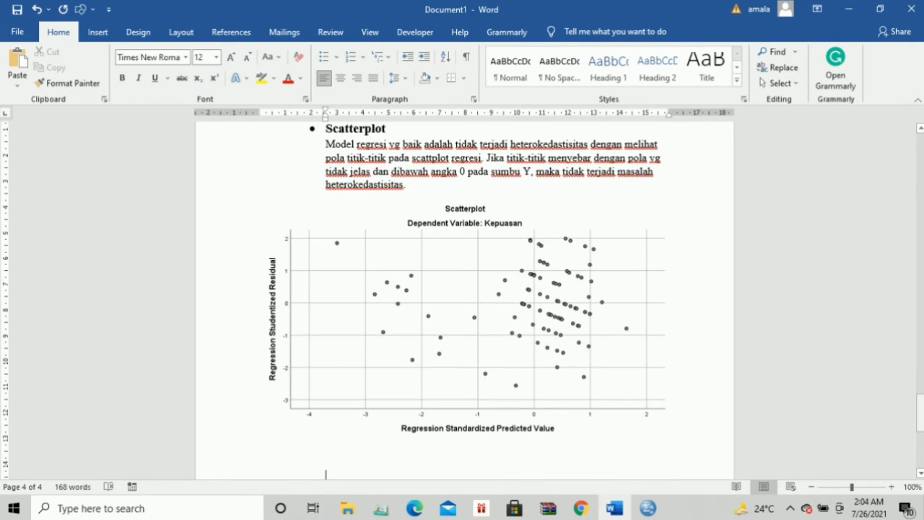
Draw a vertical straight line down the scatterplot near −1 and style it thick black
{"action": "left_click", "coordinate": [100, 34]}
{"action": "left_click", "coordinate": [181, 52]}
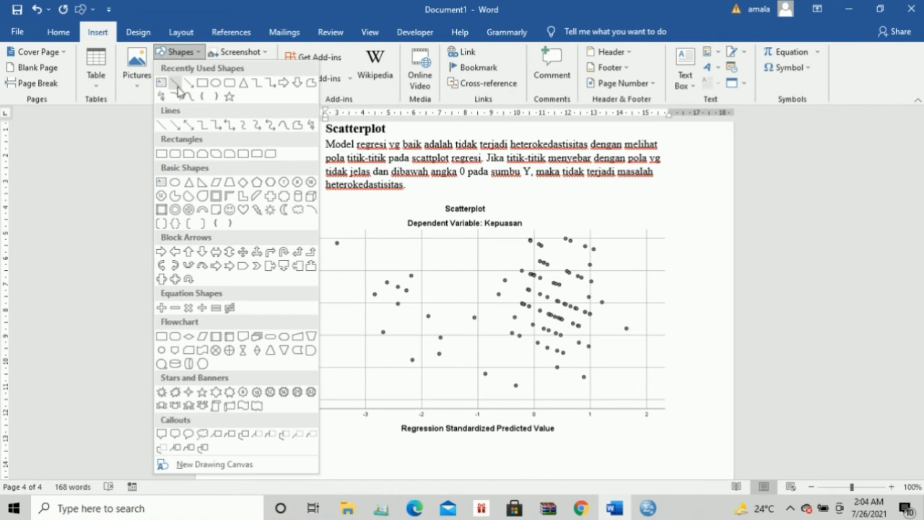
{"action": "left_click", "coordinate": [177, 85]}
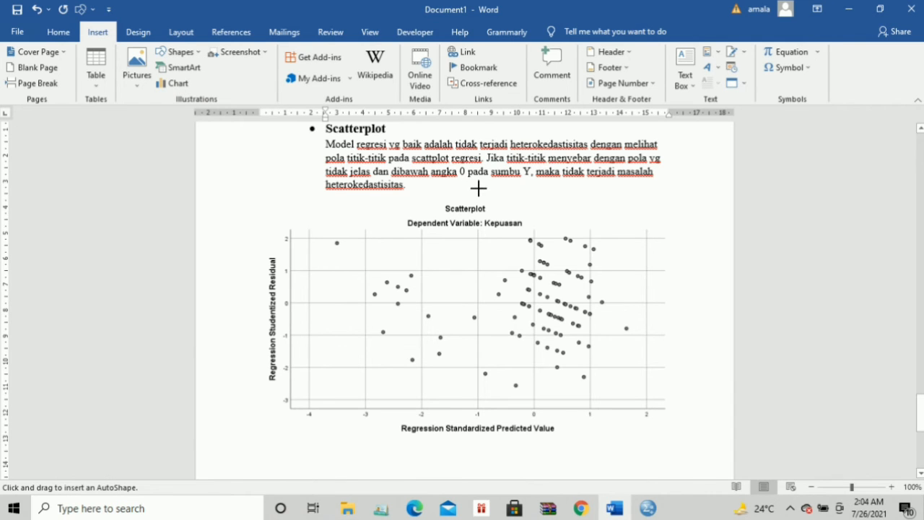
{"action": "mouse_move", "coordinate": [479, 188]}
{"action": "left_mouse_down"}
{"action": "mouse_move", "coordinate": [487, 265]}
{"action": "mouse_move", "coordinate": [479, 465]}
{"action": "left_mouse_up"}
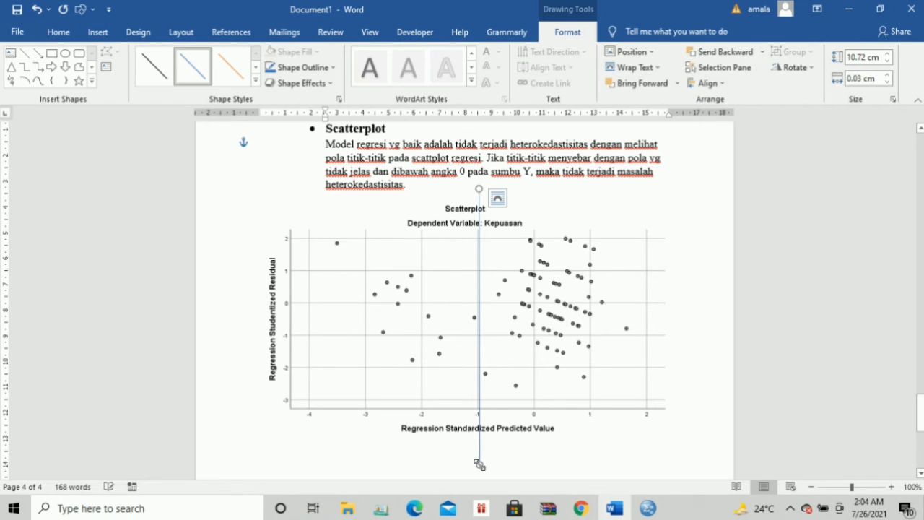
{"action": "left_click", "coordinate": [256, 80]}
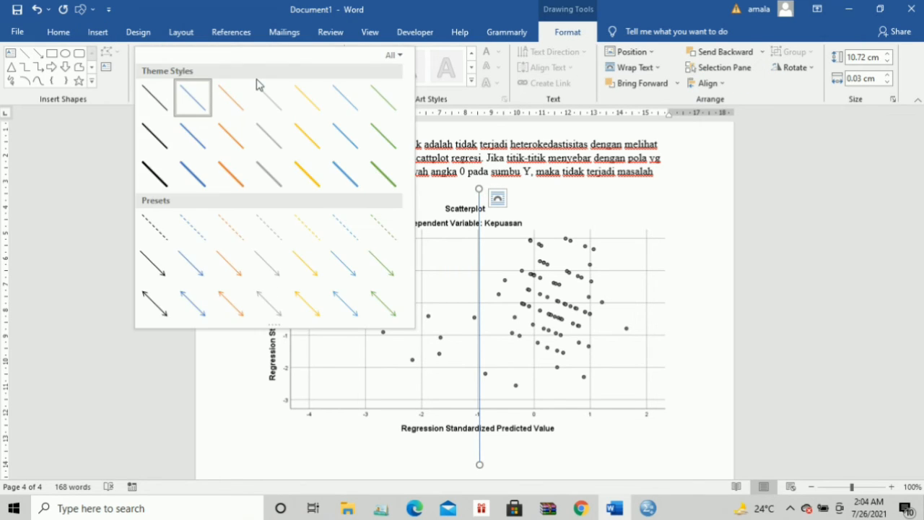
{"action": "left_click", "coordinate": [153, 176]}
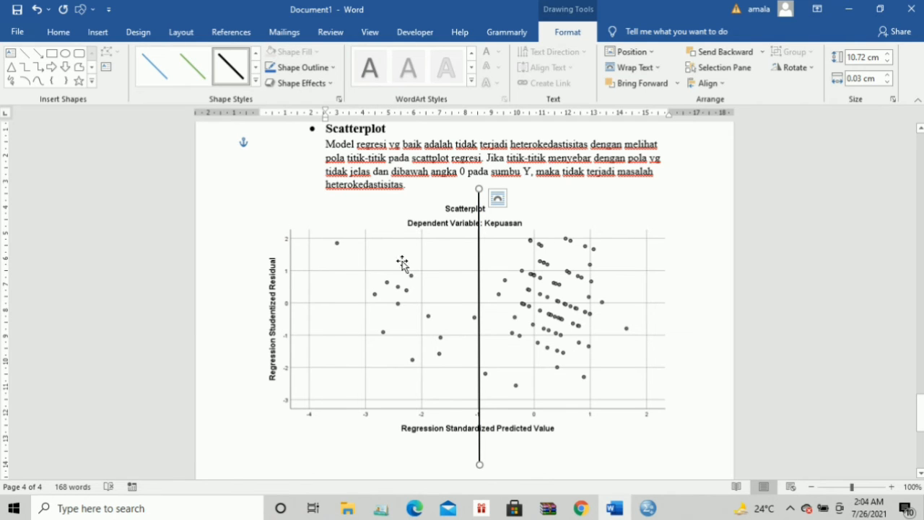
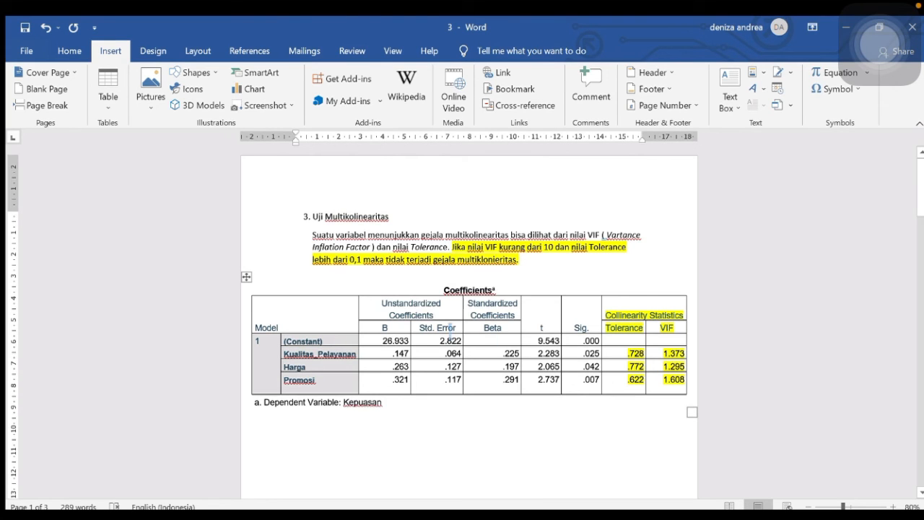
{"action": "scroll", "coordinate": [450, 331], "scroll_direction": "down", "scroll_amount": 3}
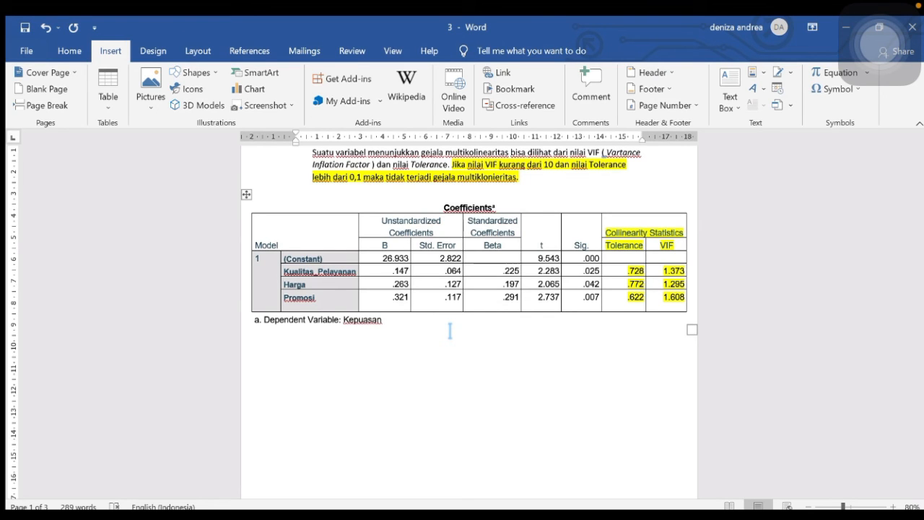
{"action": "left_click_drag", "start_coordinate": [605, 232], "coordinate": [680, 305]}
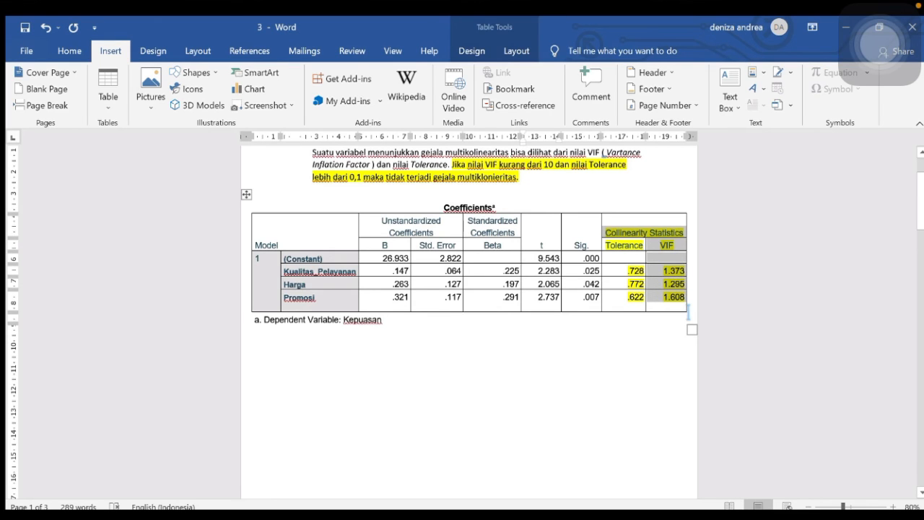
{"action": "left_click", "coordinate": [691, 304]}
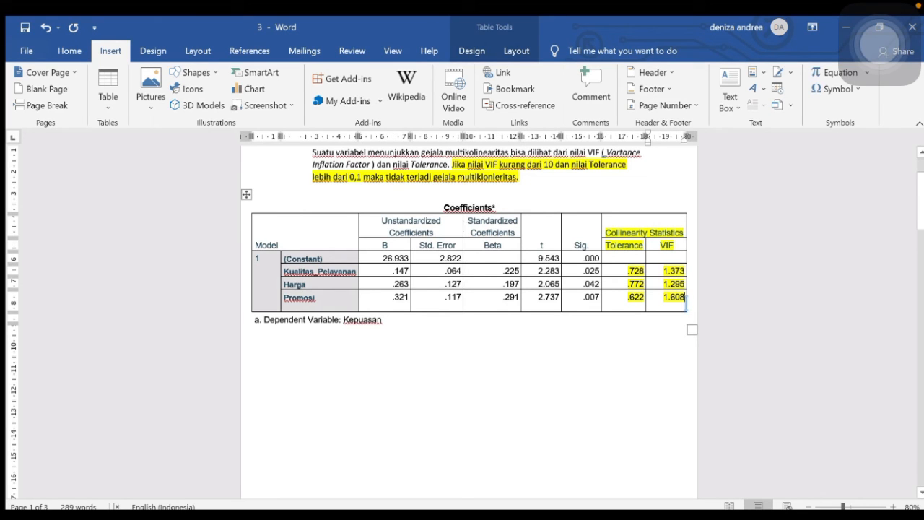
{"action": "left_click_drag", "start_coordinate": [679, 297], "coordinate": [636, 233]}
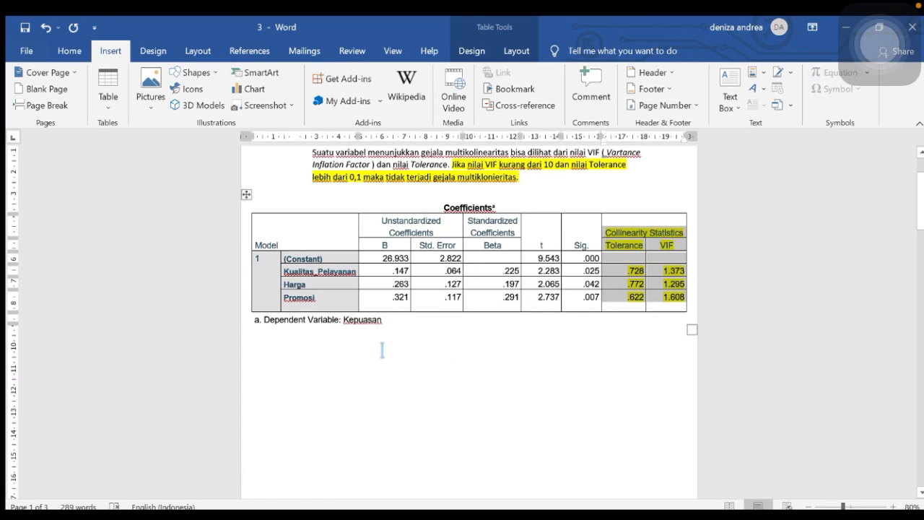
{"action": "left_click", "coordinate": [333, 353]}
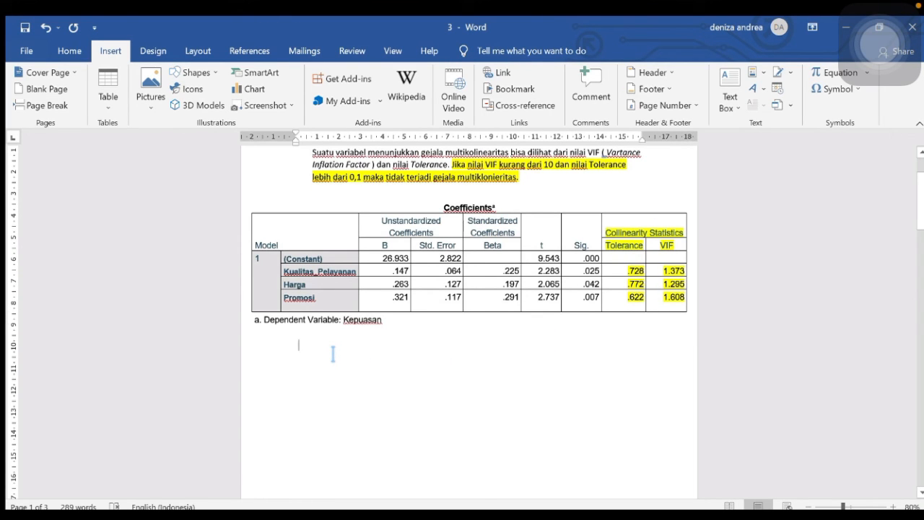
Type the conclusion 'Kesimpulan : Berdasarkan table diatas bahwa data tersebut tidak terjadi gejala multikolinearitas'
{"action": "type", "text": "Kesim"}
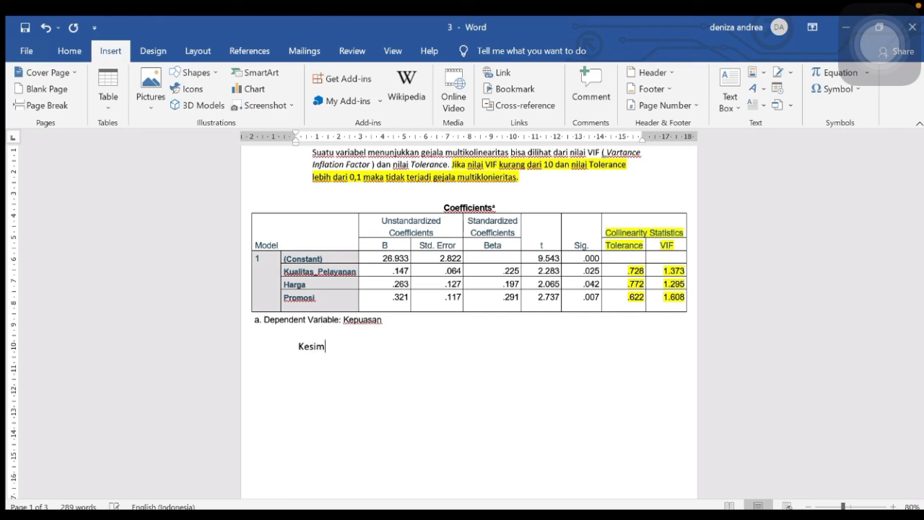
{"action": "type", "text": "pulan : B"}
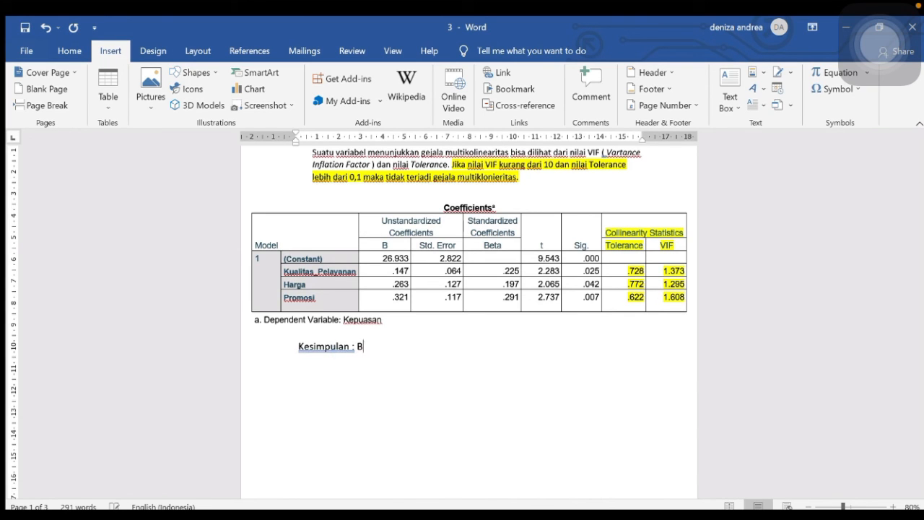
{"action": "type", "text": "erdasarkan tab"}
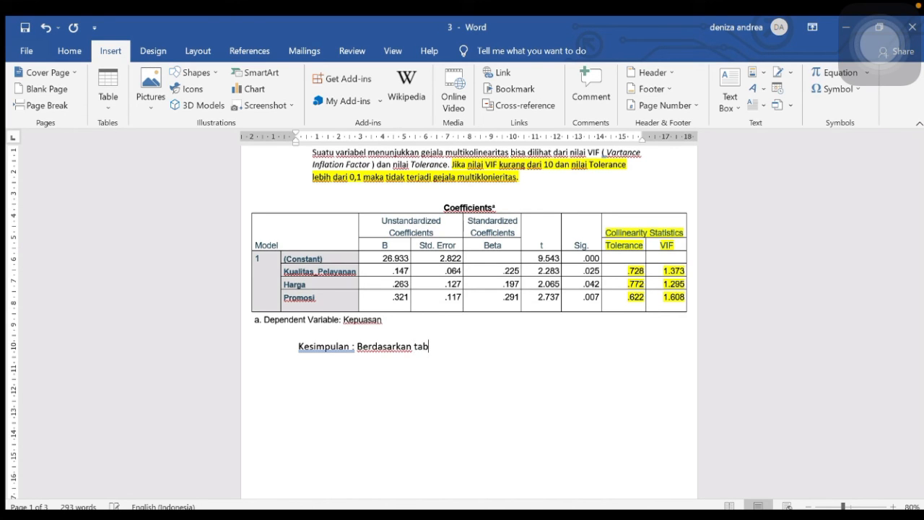
{"action": "type", "text": "le diatas bahwa "}
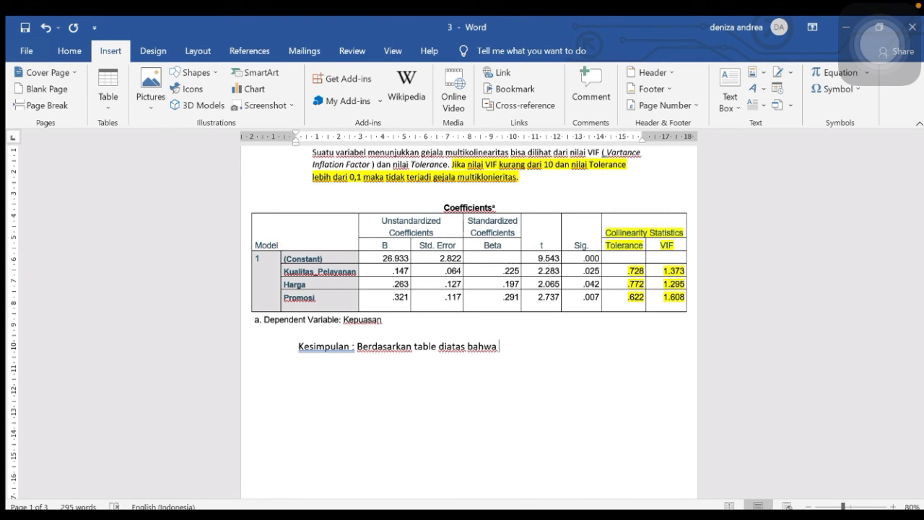
{"action": "type", "text": "data tersebut tidak"}
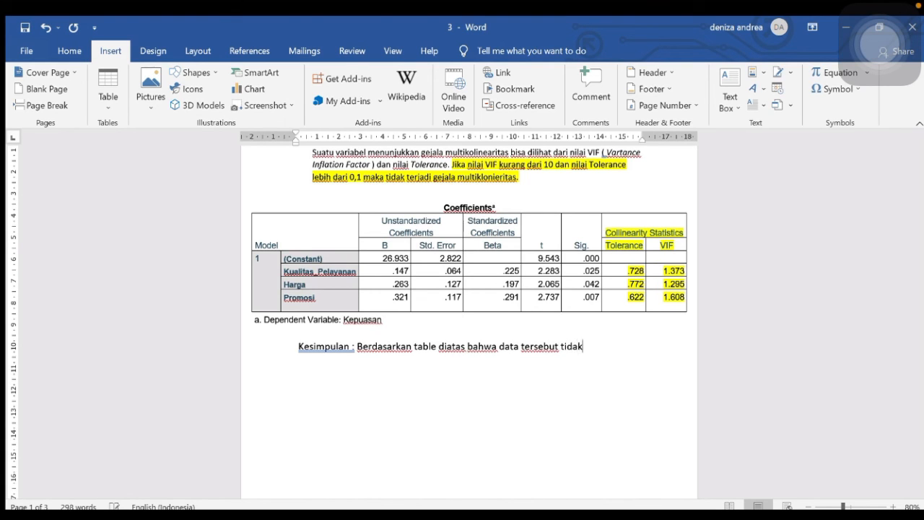
{"action": "type", "text": " terjadi gejla"}
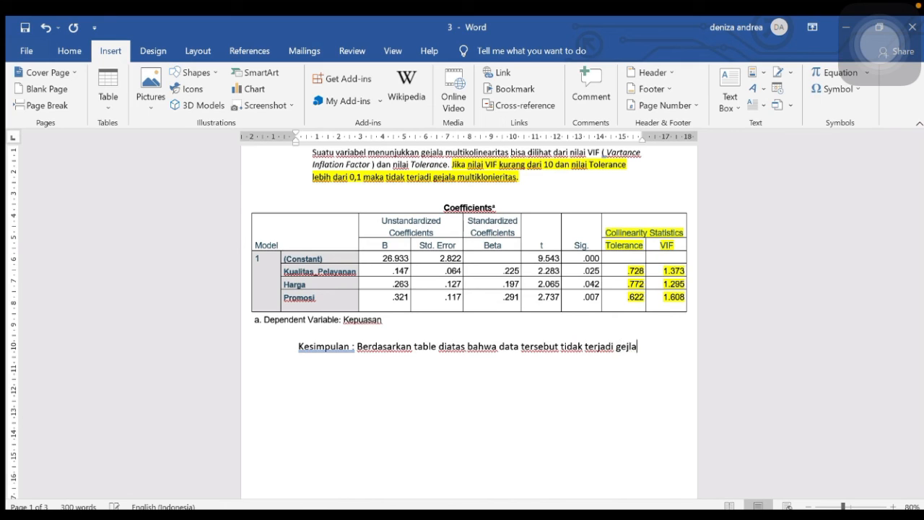
{"action": "key", "text": "BackSpace"}
{"action": "key", "text": "BackSpace"}
{"action": "type", "text": "ala multikolinear"}
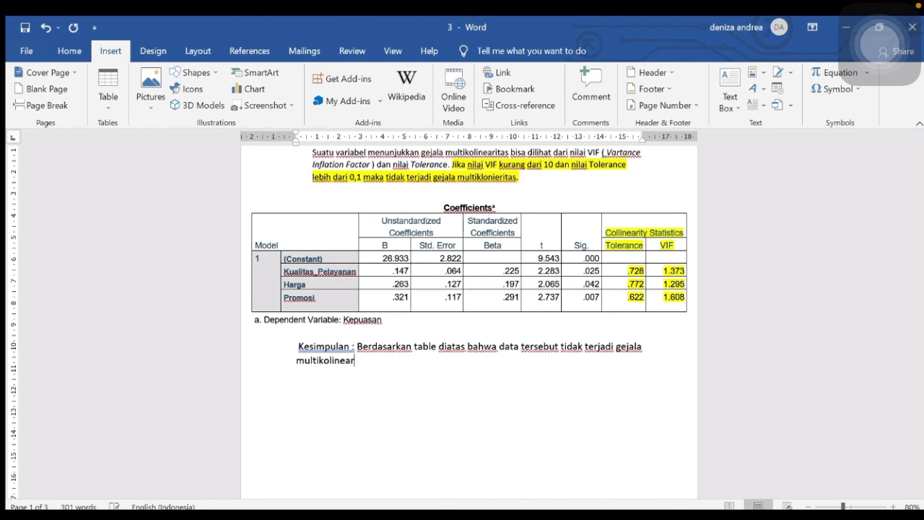
{"action": "type", "text": "itas"}
Add 'Karena nilai VIF' with lines X1 : 1.373, X2 : 1.295, X3 : 1.608, each < 10
{"action": "key", "text": "Return"}
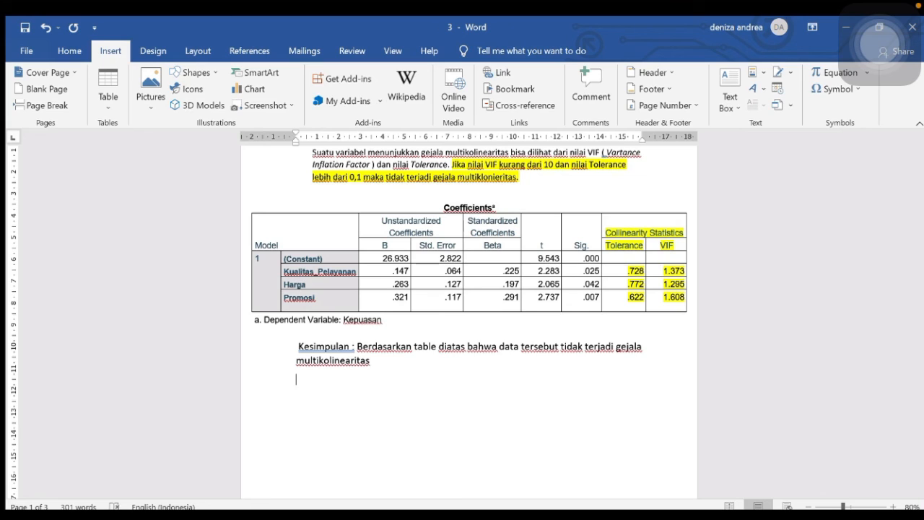
{"action": "type", "text": "Karena nilai V"}
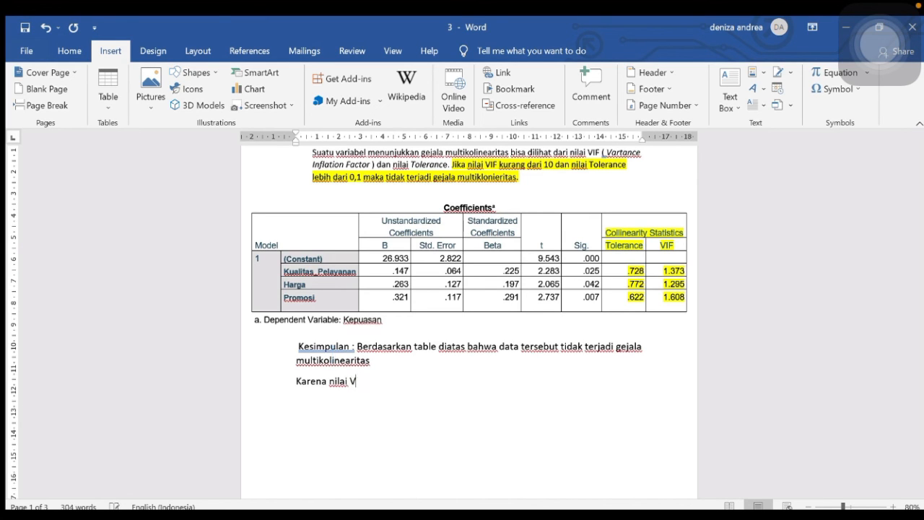
{"action": "type", "text": "IF"}
{"action": "key", "text": "Return"}
{"action": "key", "text": "Return"}
{"action": "type", "text": "X1 "}
{"action": "type", "text": "."}
{"action": "key", "text": "BackSpace"}
{"action": "key", "text": "BackSpace"}
{"action": "key", "text": "BackSpace"}
{"action": "key", "text": "BackSpace"}
{"action": "type", "text": "X1 : 1.373"}
{"action": "type", "text": "< 10"}
{"action": "key", "text": "Return"}
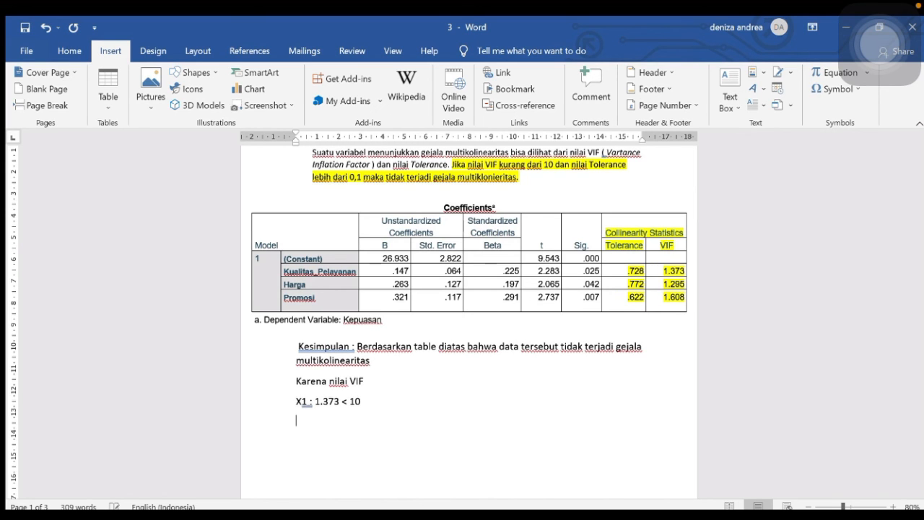
{"action": "type", "text": "X2 : 1.295 < 10"}
{"action": "key", "text": "Return"}
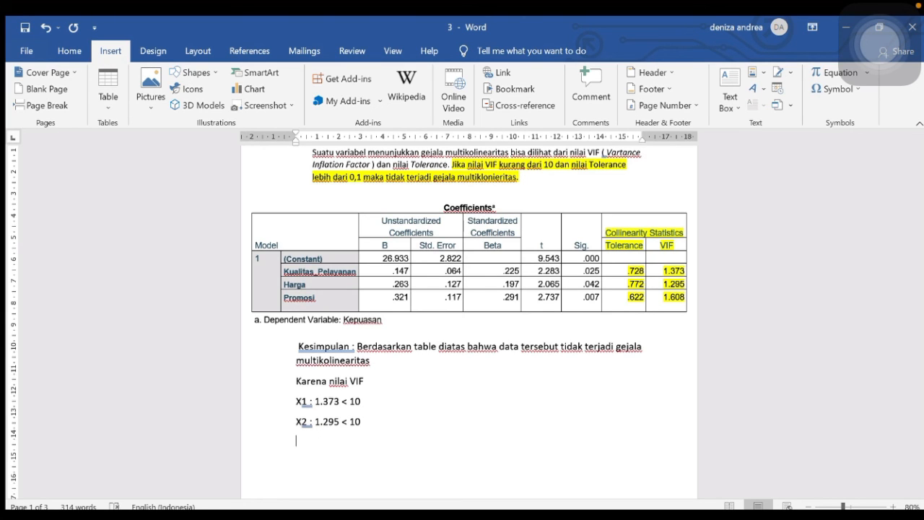
{"action": "type", "text": "X3"}
{"action": "type", "text": " : "}
{"action": "type", "text": "1."}
{"action": "type", "text": "6"}
{"action": "type", "text": "0"}
{"action": "type", "text": "8 "}
{"action": "type", "text": "< 10"}
Leave a blank line and type 'Dan nilai Tolerance'
{"action": "key", "text": "Return"}
{"action": "type", "text": "DA"}
{"action": "key", "text": "BackSpace"}
{"action": "type", "text": "an "}
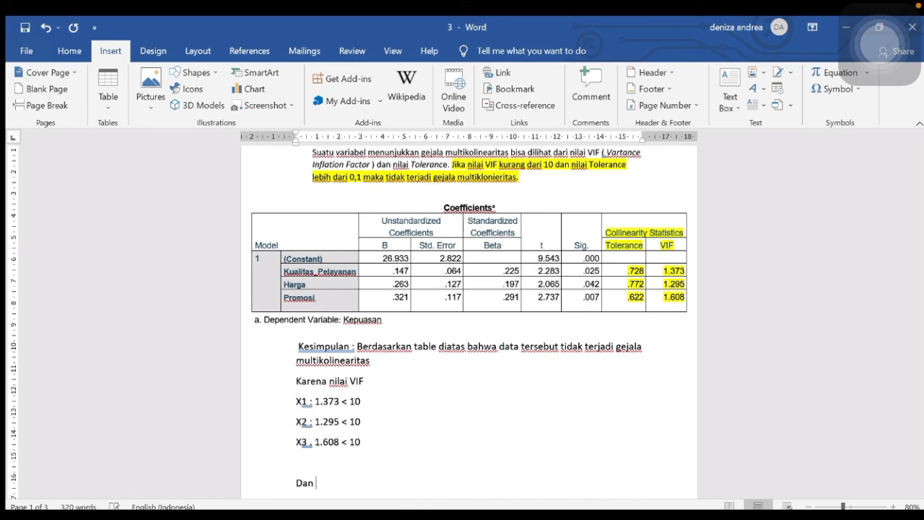
{"action": "type", "text": "nilai Tolerance"}
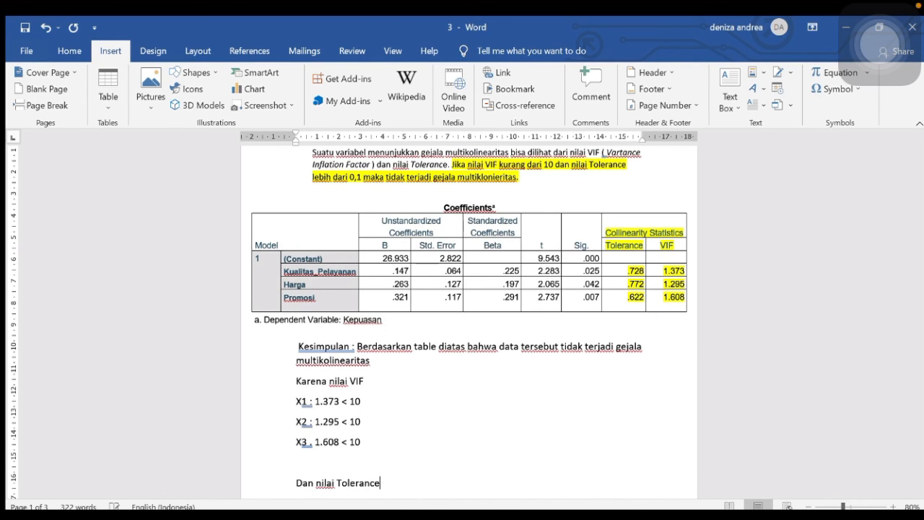
List Tolerance X1 0,728, X2 0,772, X3 0,622 as > 0,1, then type the 'Berarti…' closing sentence
{"action": "key", "text": "Return"}
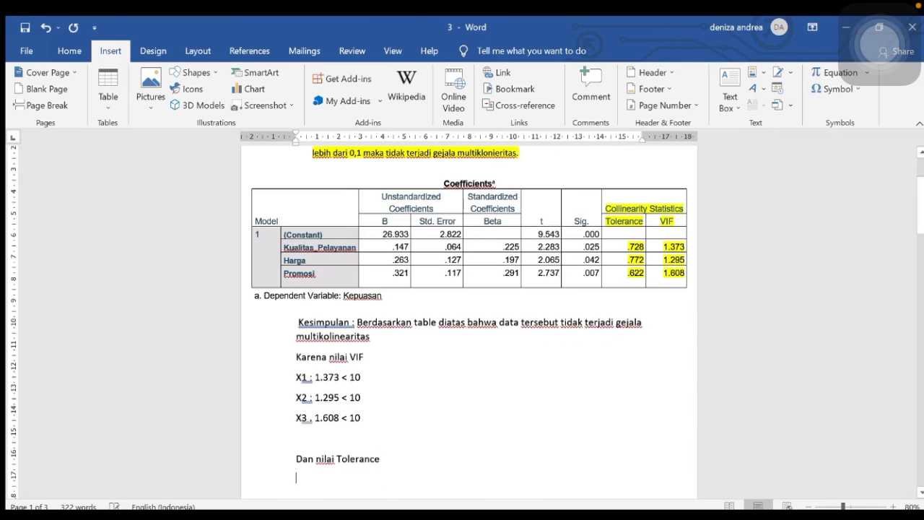
{"action": "type", "text": "X1 : 0,"}
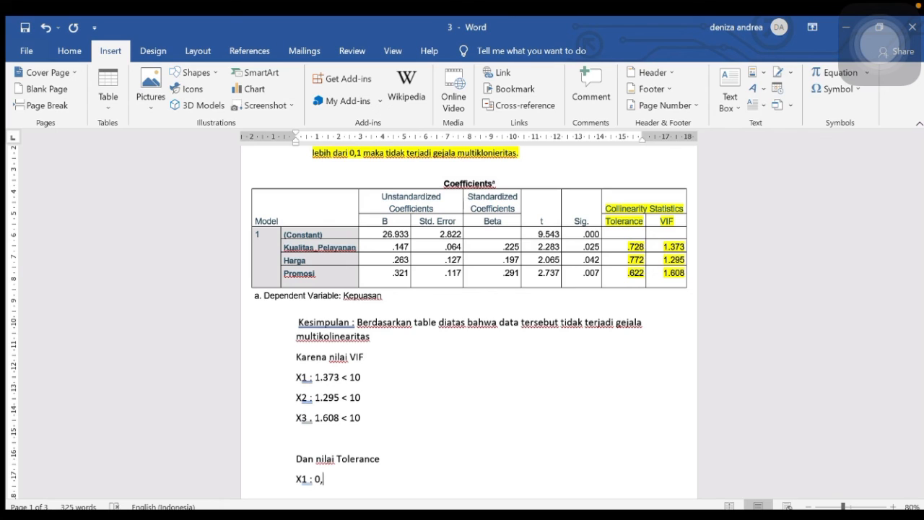
{"action": "type", "text": "728 > 0,1"}
{"action": "key", "text": "Return"}
{"action": "type", "text": "X2 :"}
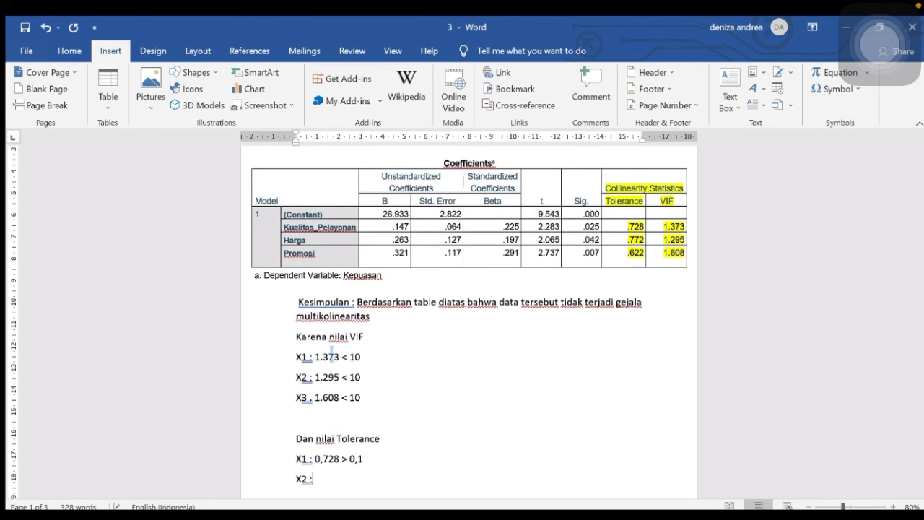
{"action": "type", "text": " 0,772 > 0,1"}
{"action": "key", "text": "Return"}
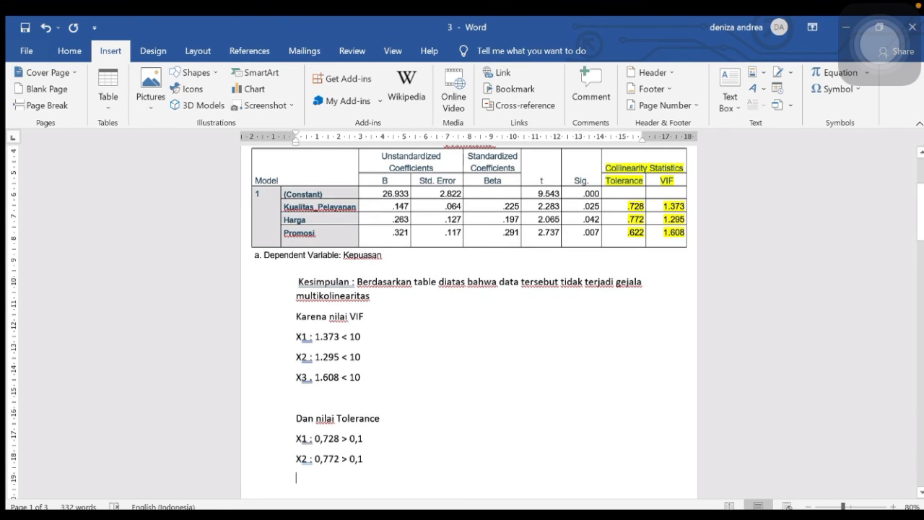
{"action": "type", "text": "X"}
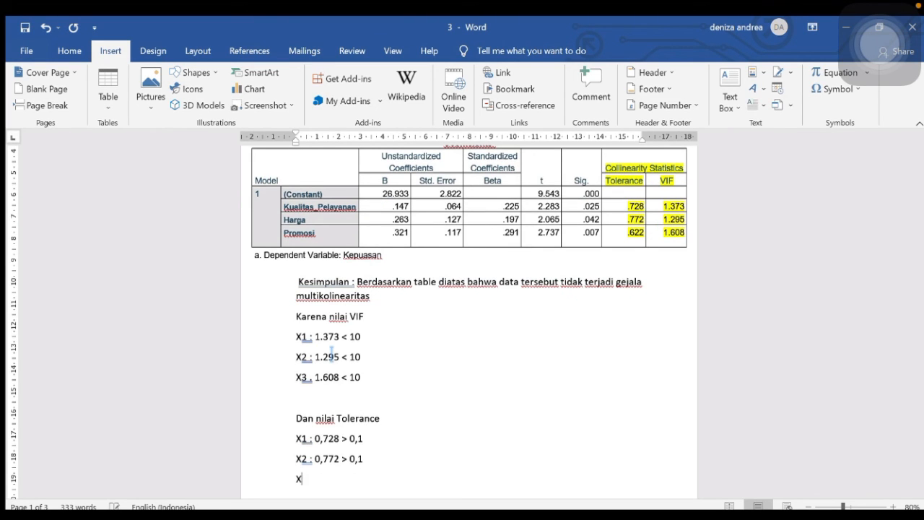
{"action": "type", "text": "3 : 0,622 > 0,1"}
{"action": "key", "text": "Return"}
{"action": "key", "text": "Return"}
{"action": "type", "text": "Berarti"}
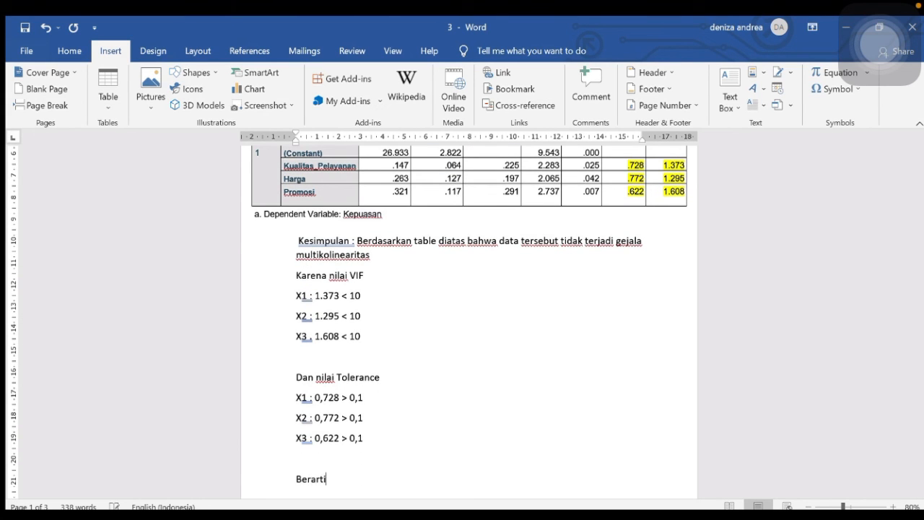
{"action": "type", "text": " data terseb"}
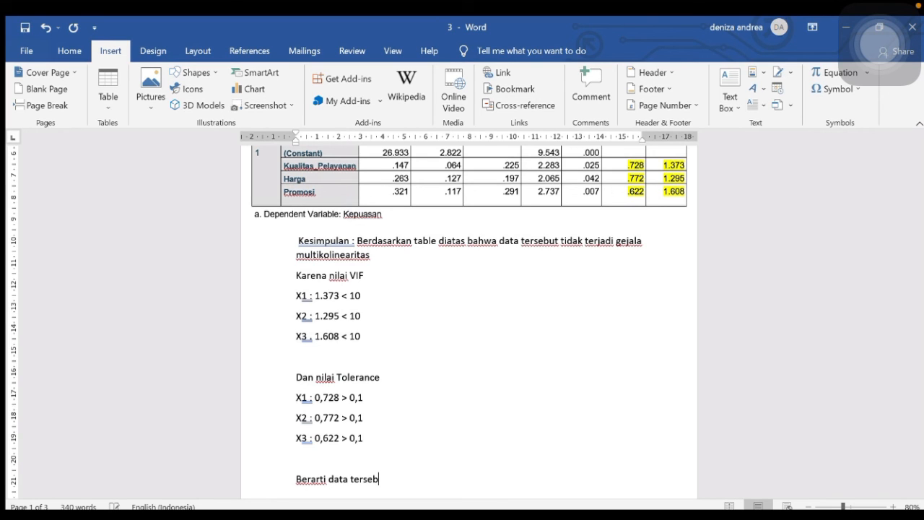
{"action": "type", "text": "ut bebas dari gejala multi"}
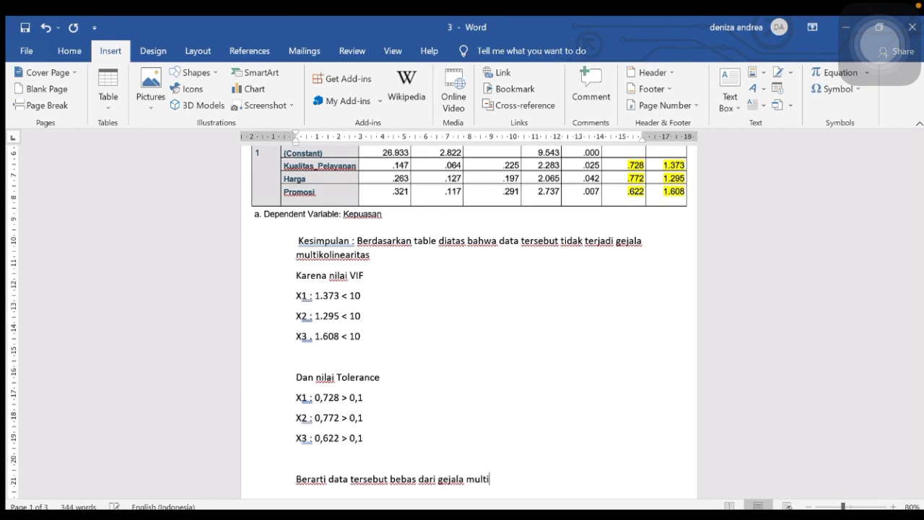
{"action": "type", "text": "kolineraritas.."}
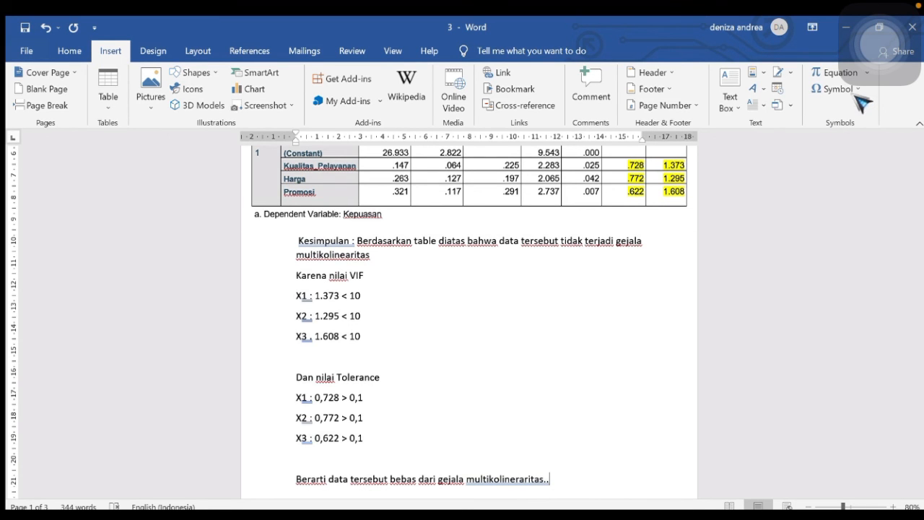
Highlight 'Jika Test for lineary <0,05' in section 4 Uji Linearitas yellow
{"action": "scroll", "coordinate": [589, 289], "scroll_direction": "down", "scroll_amount": 2}
{"action": "scroll", "coordinate": [590, 289], "scroll_direction": "up", "scroll_amount": 4}
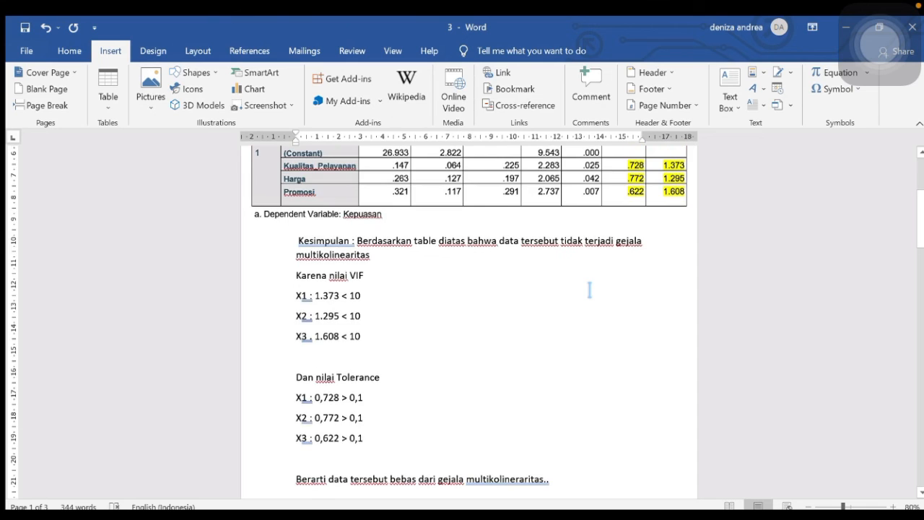
{"action": "scroll", "coordinate": [582, 285], "scroll_direction": "down", "scroll_amount": 1}
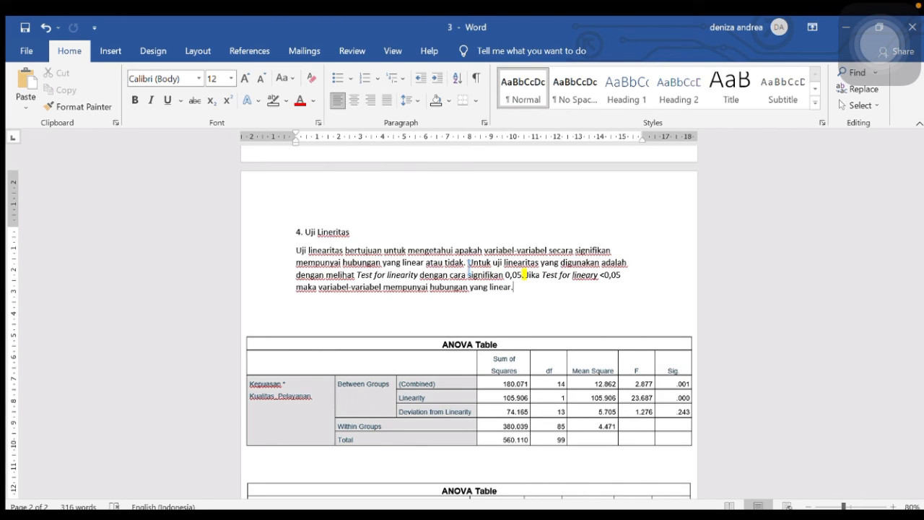
{"action": "left_click_drag", "start_coordinate": [525, 275], "coordinate": [623, 285]}
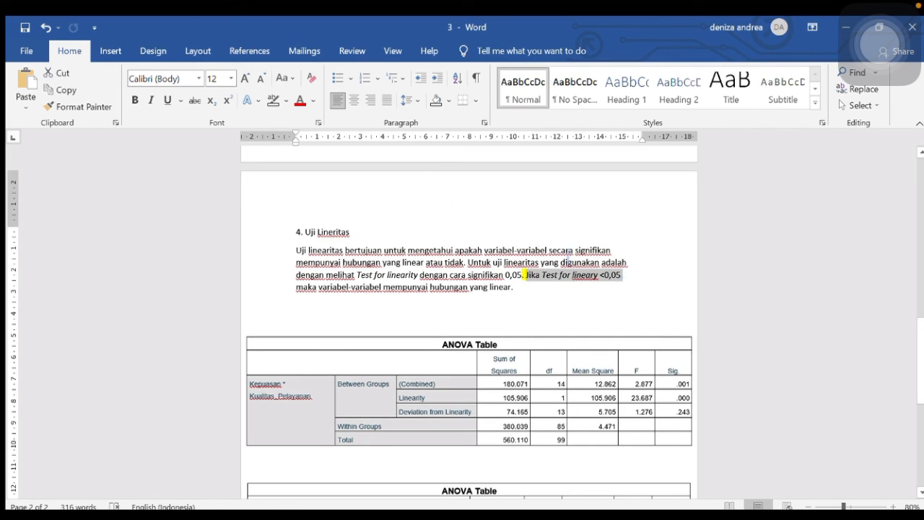
{"action": "left_click", "coordinate": [274, 100]}
{"action": "left_click", "coordinate": [394, 285]}
Scroll down to the first ANOVA table and start selecting its Linearity row
{"action": "scroll", "coordinate": [394, 285], "scroll_direction": "down", "scroll_amount": 1}
{"action": "scroll", "coordinate": [393, 285], "scroll_direction": "down", "scroll_amount": 1}
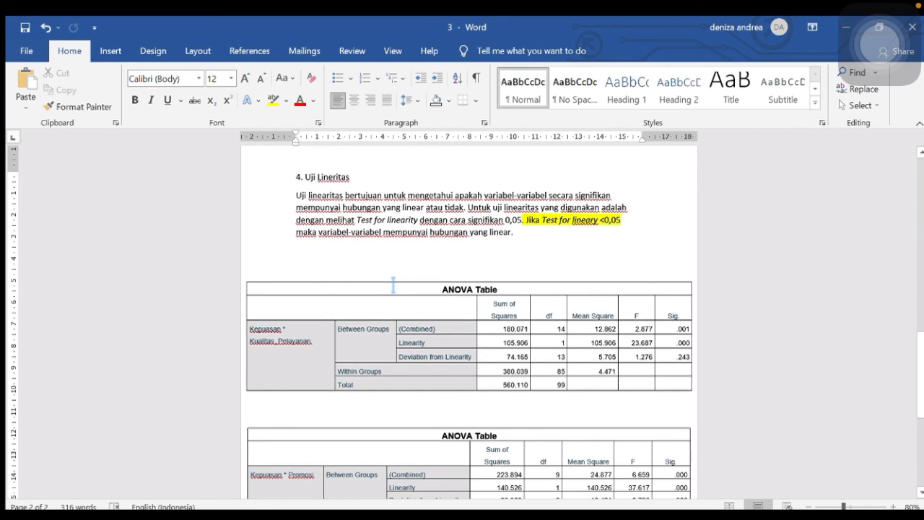
{"action": "left_click_drag", "start_coordinate": [254, 346], "coordinate": [503, 349]}
Highlight the Kepuasan * Kualitas Pelayanan Linearity row (105.906, 23.687, .000) yellow
{"action": "left_click", "coordinate": [407, 347]}
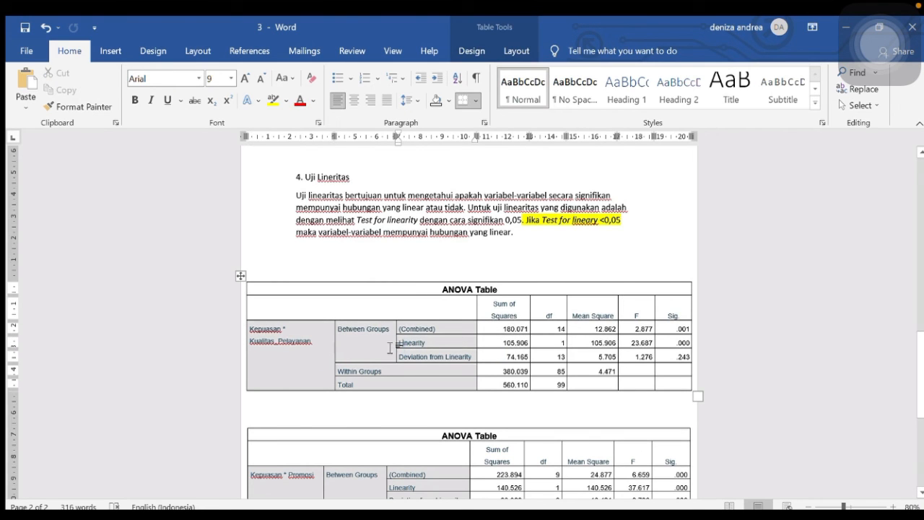
{"action": "double_click", "coordinate": [408, 343]}
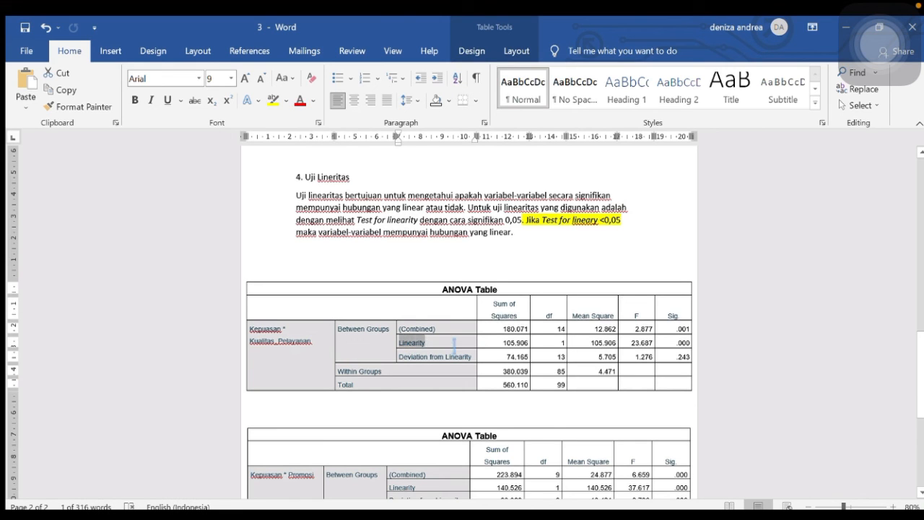
{"action": "left_click_drag", "start_coordinate": [455, 344], "coordinate": [723, 352]}
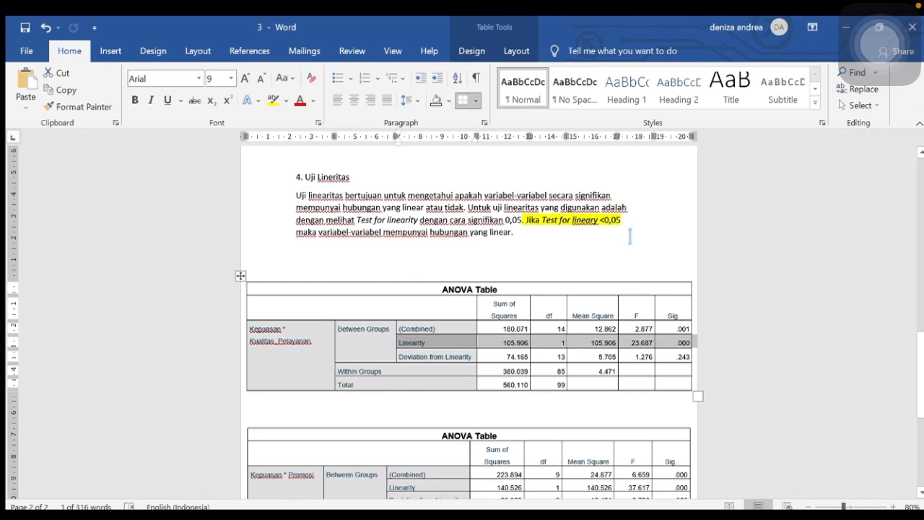
{"action": "left_click", "coordinate": [273, 100]}
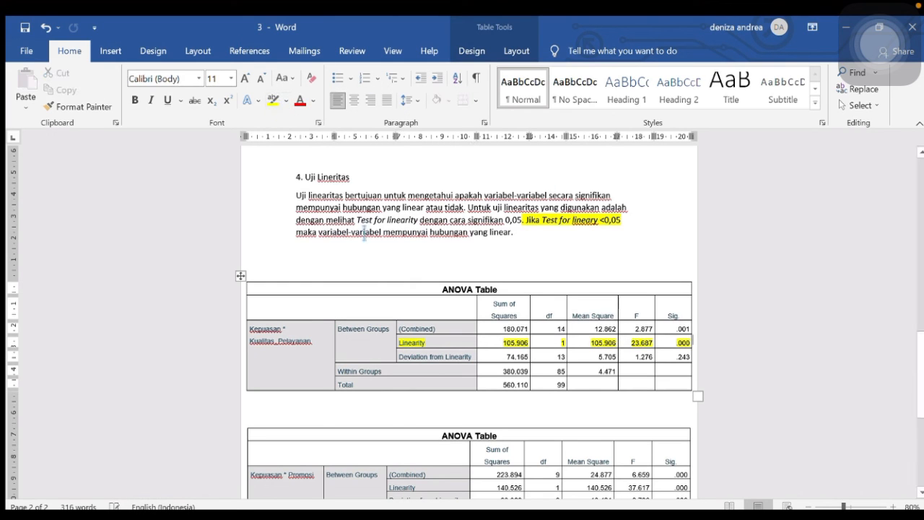
Below the first table, type 'Kualitas Pelayanan dikatakan signifikasi lineary karena data <0,05'
{"action": "left_click", "coordinate": [316, 404]}
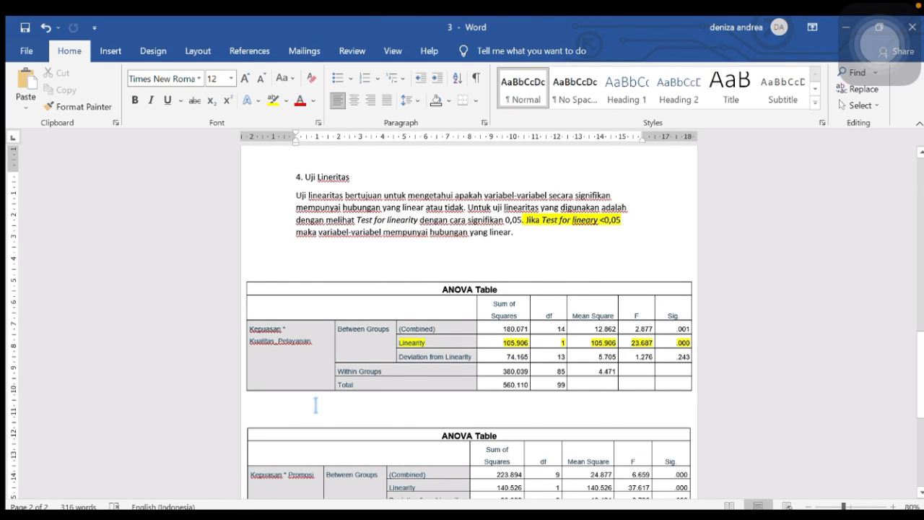
{"action": "type", "text": "Kuali"}
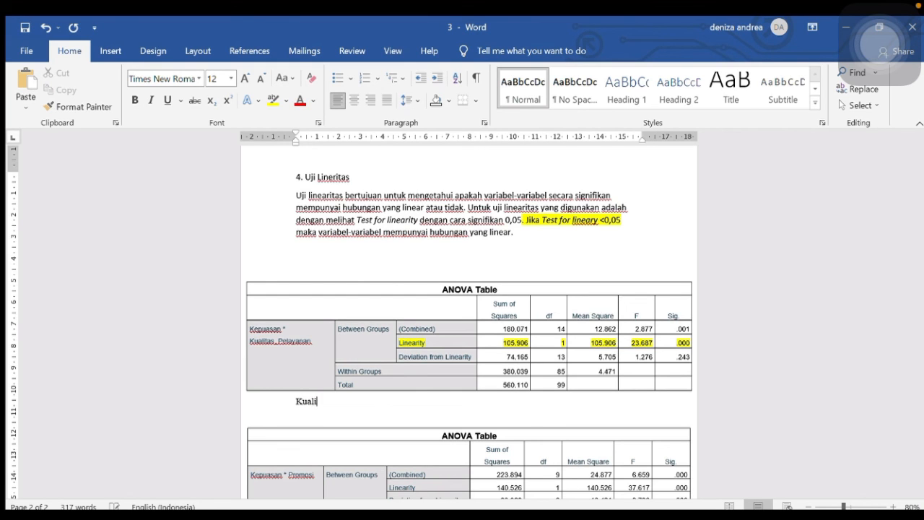
{"action": "type", "text": "tas Ple"}
{"action": "type", "text": "ayanan"}
{"action": "key", "text": "BackSpace"}
{"action": "key", "text": "BackSpace"}
{"action": "key", "text": "BackSpace"}
{"action": "key", "text": "BackSpace"}
{"action": "key", "text": "BackSpace"}
{"action": "key", "text": "BackSpace"}
{"action": "key", "text": "BackSpace"}
{"action": "key", "text": "BackSpace"}
{"action": "key", "text": "BackSpace"}
{"action": "type", "text": "Pelayanan"}
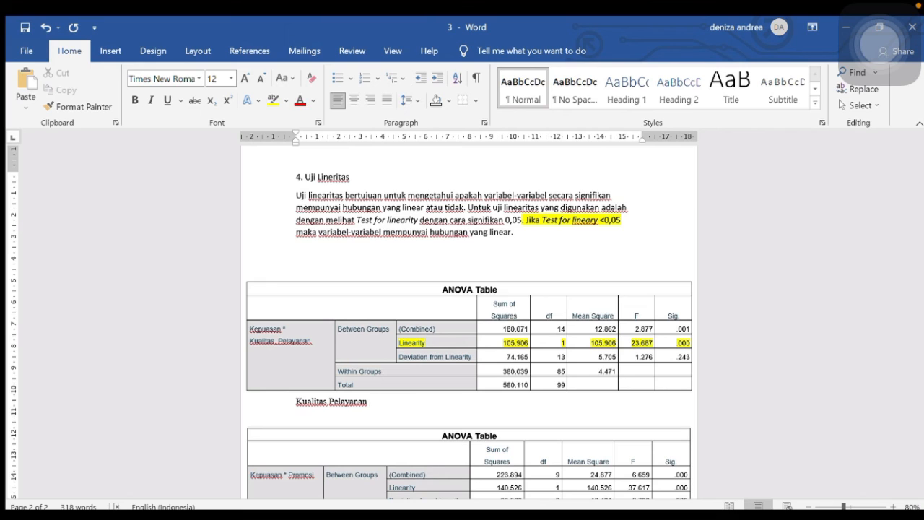
{"action": "type", "text": " dikatakan signifik"}
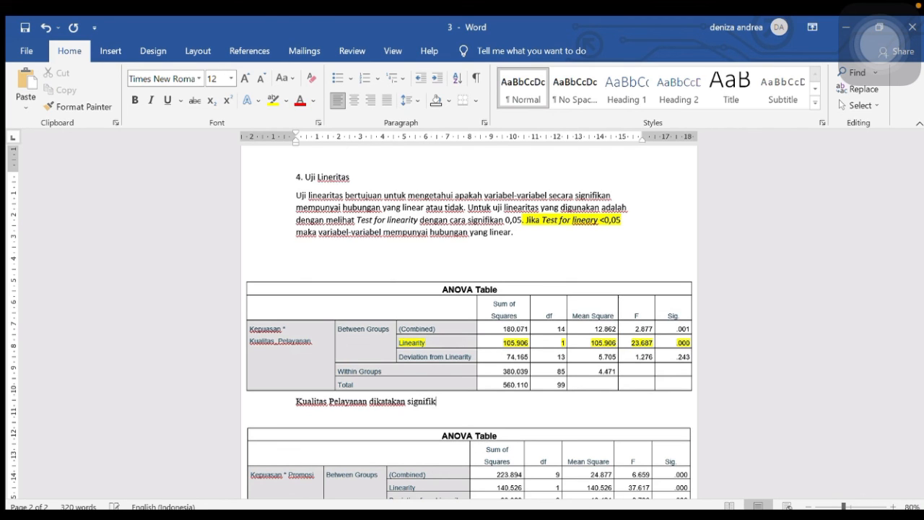
{"action": "type", "text": "asi lineary karena data 0"}
{"action": "key", "text": "BackSpace"}
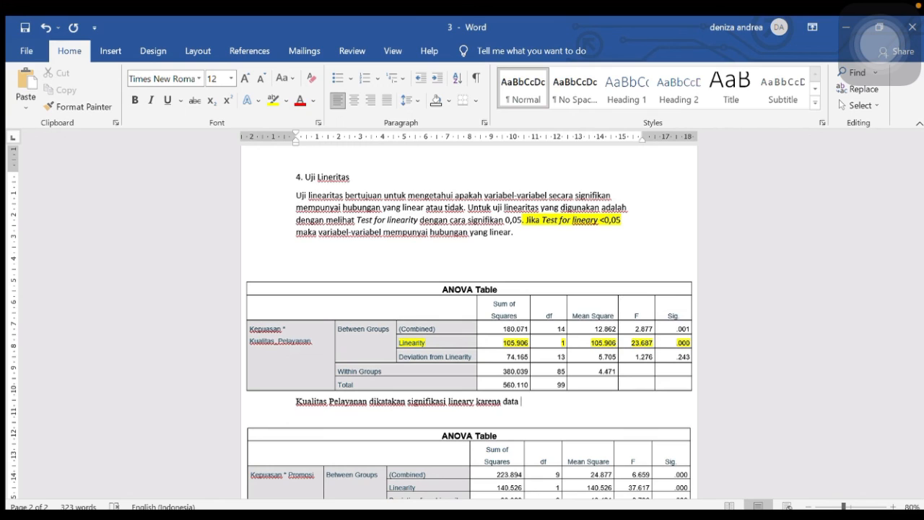
{"action": "type", "text": "<0,05"}
Highlight the Kepuasan * Promosi Linearity row (140.526, 37.617, .000) yellow
{"action": "scroll", "coordinate": [273, 449], "scroll_direction": "down", "scroll_amount": 1}
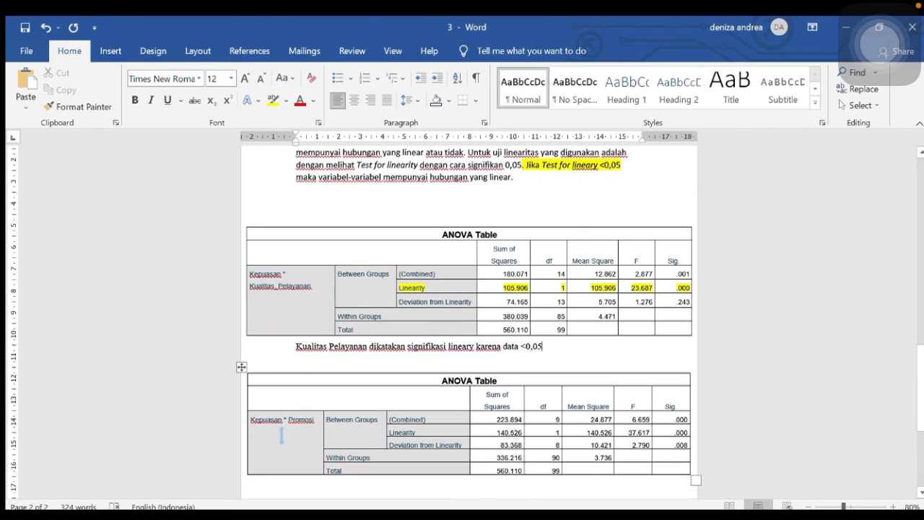
{"action": "scroll", "coordinate": [363, 404], "scroll_direction": "down", "scroll_amount": 1}
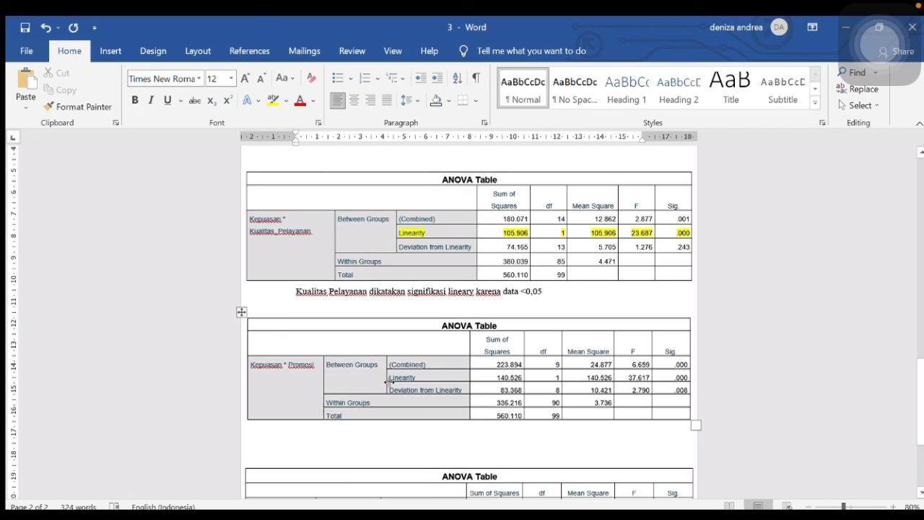
{"action": "double_click", "coordinate": [397, 377]}
{"action": "left_click_drag", "start_coordinate": [478, 376], "coordinate": [706, 374]}
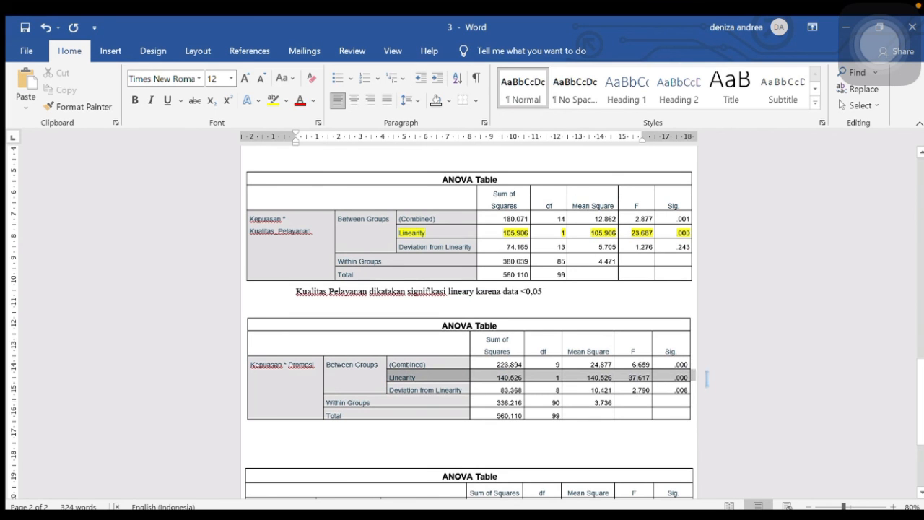
{"action": "left_click", "coordinate": [274, 99]}
{"action": "left_click", "coordinate": [368, 336]}
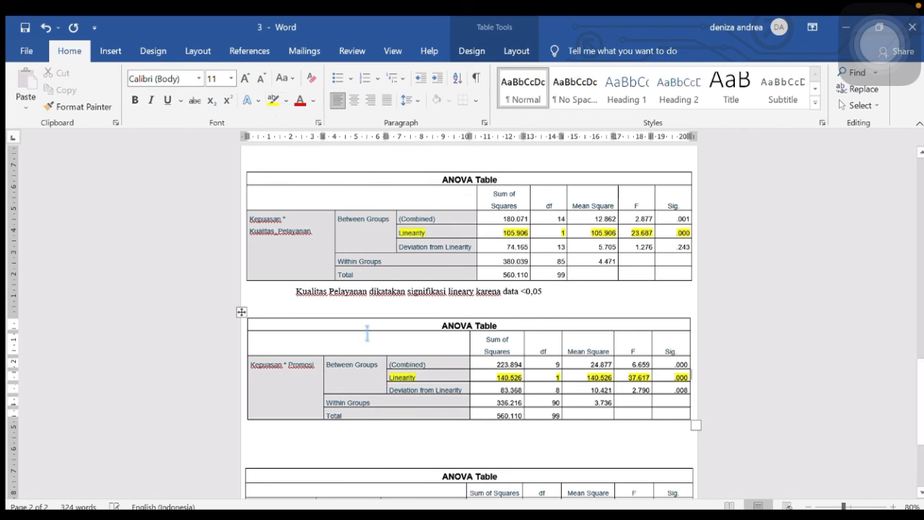
{"action": "left_click", "coordinate": [324, 432]}
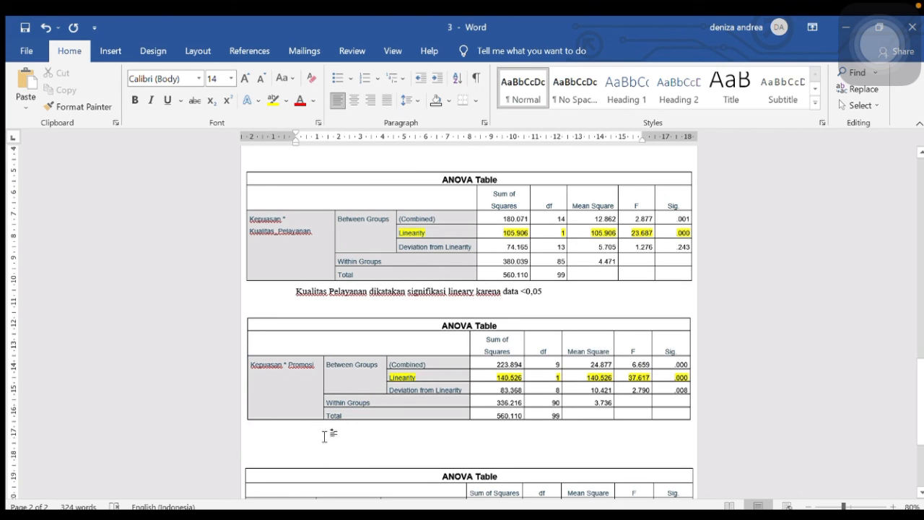
Type 'Promosi dikatakan signifikasi lineary karena data <0,05' below the Promosi table
{"action": "type", "text": "P"}
{"action": "type", "text": "mo"}
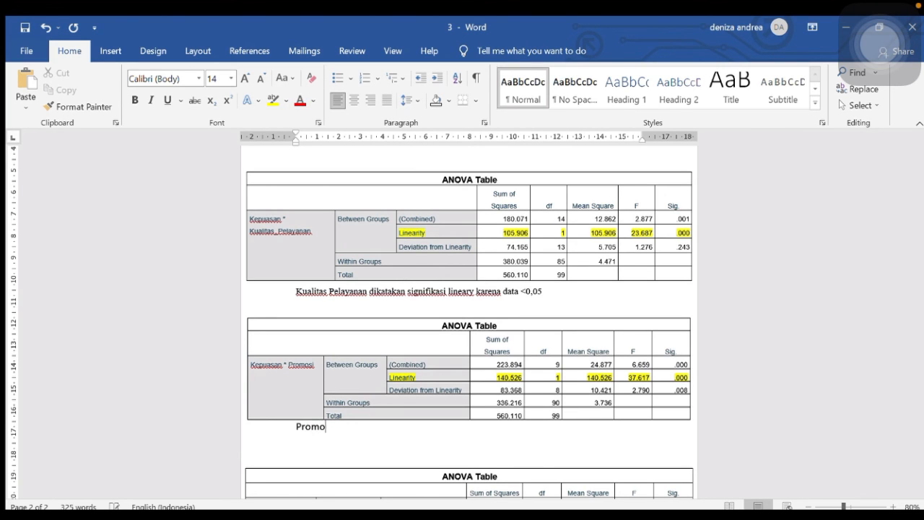
{"action": "type", "text": "si dikatakan signifikasi lineary"}
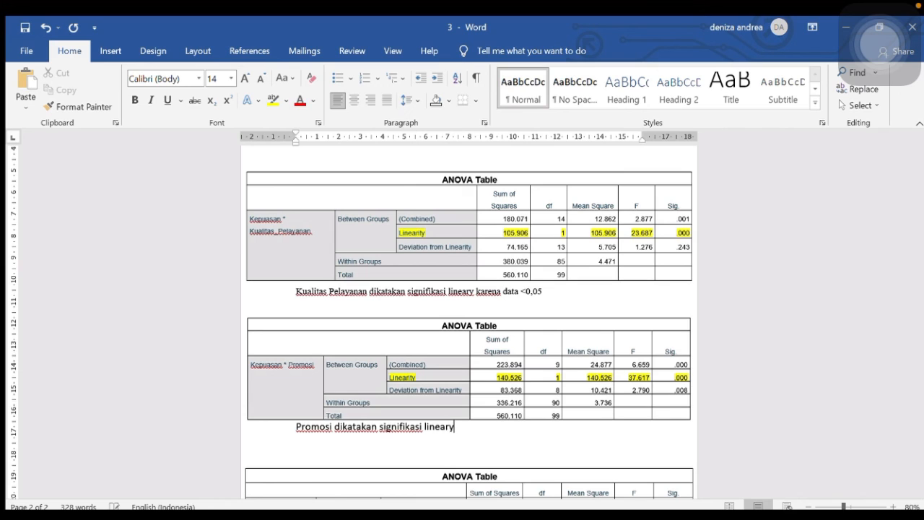
{"action": "type", "text": " karena data "}
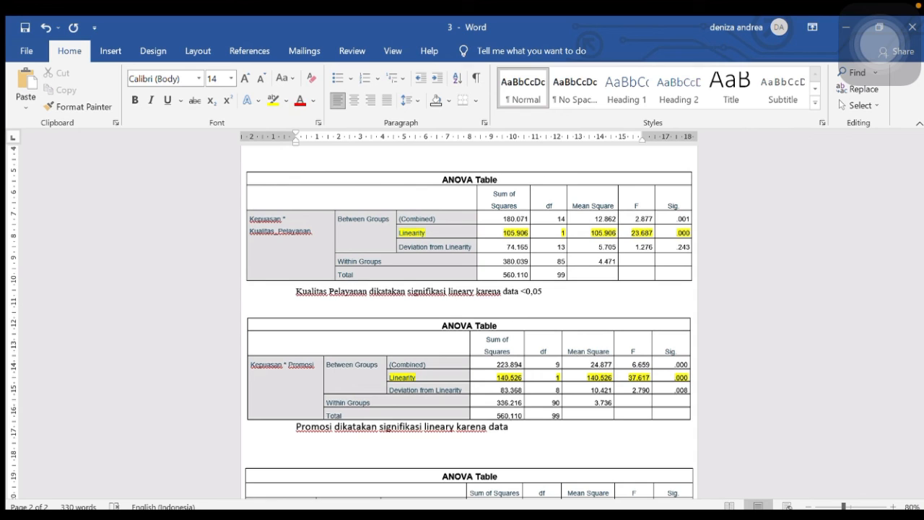
{"action": "type", "text": "<0,05"}
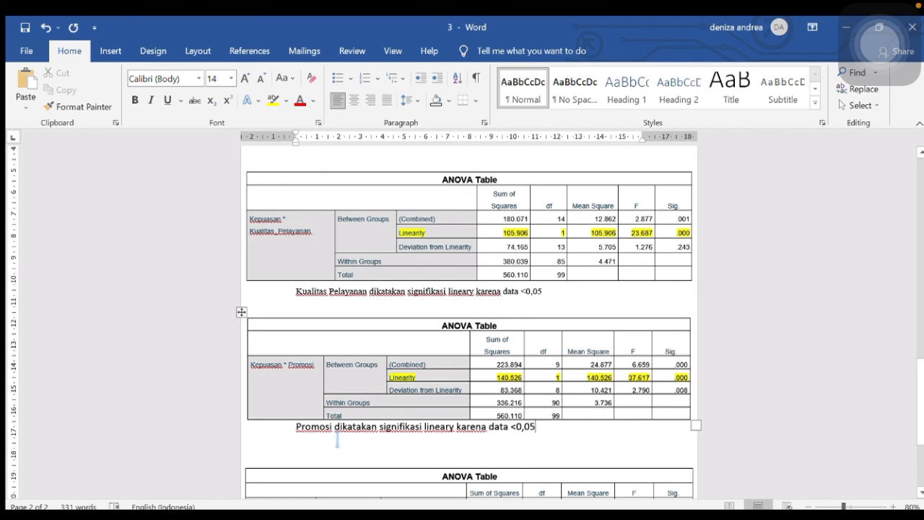
{"action": "scroll", "coordinate": [337, 439], "scroll_direction": "down", "scroll_amount": 3}
{"action": "scroll", "coordinate": [338, 439], "scroll_direction": "down", "scroll_amount": 2}
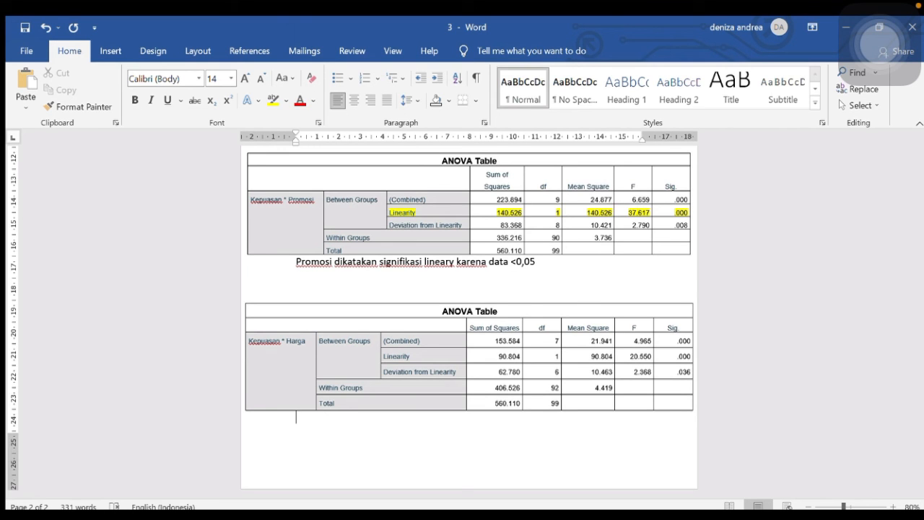
Highlight the Kepuasan * Harga Linearity row (90.804, 20.550, .000) yellow
{"action": "left_click_drag", "start_coordinate": [387, 356], "coordinate": [685, 363]}
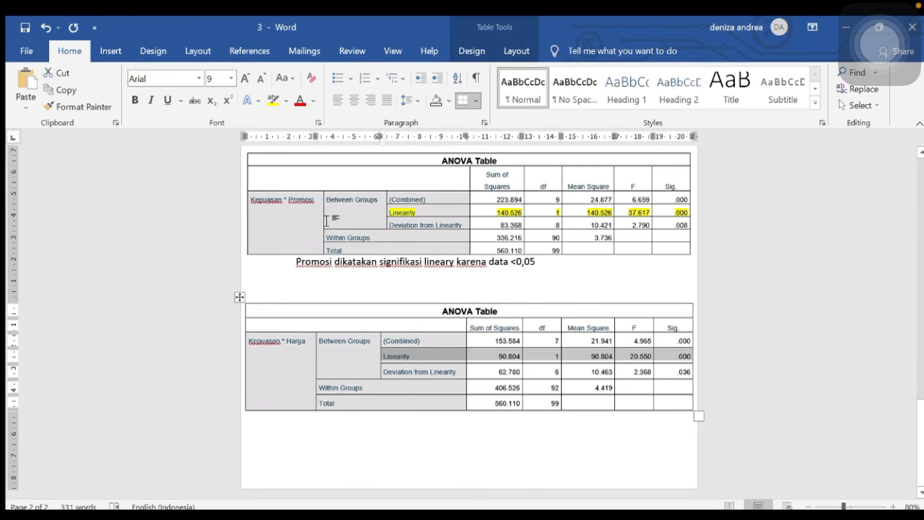
{"action": "left_click", "coordinate": [273, 99]}
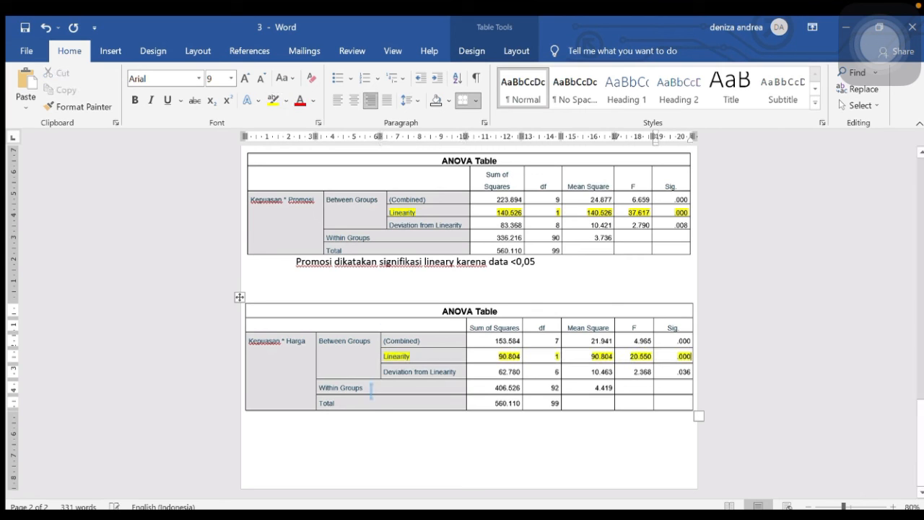
{"action": "left_click", "coordinate": [334, 426]}
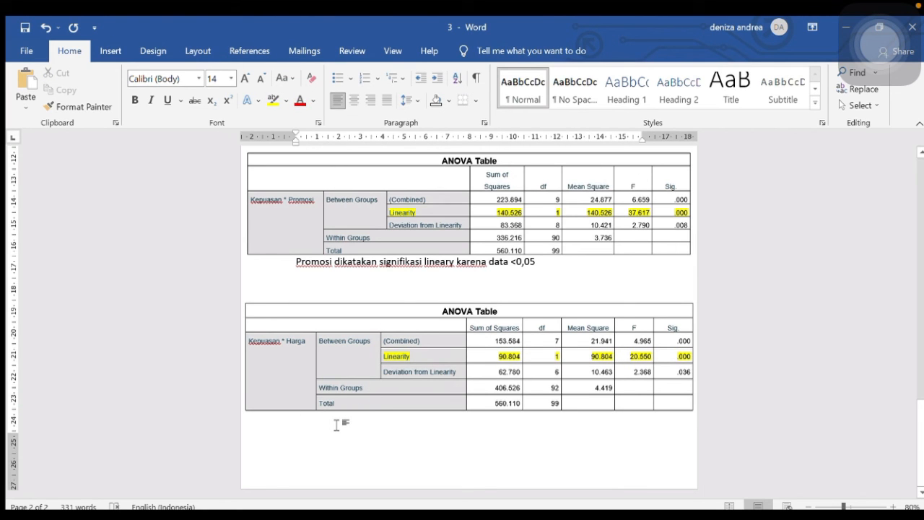
Type 'Harga dikatakan signifikasi lineary karena data <0,05' below the Harga table
{"action": "type", "text": "Harg"}
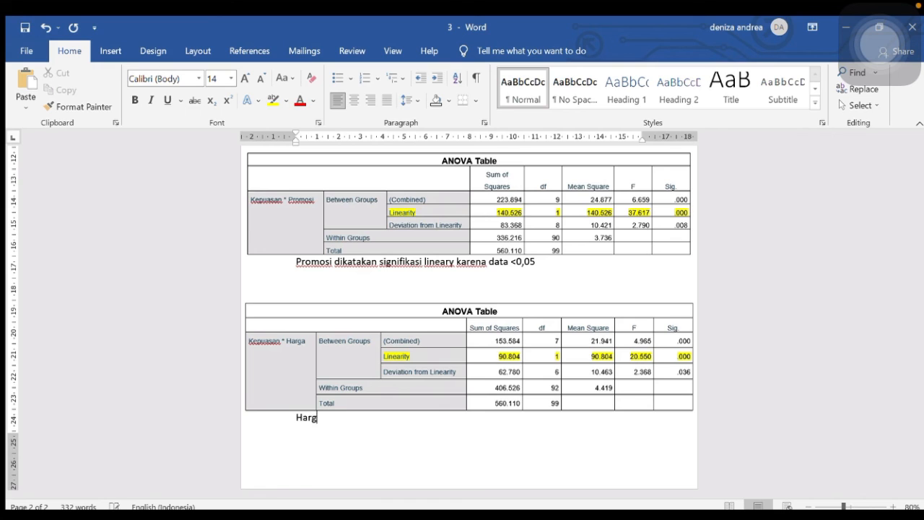
{"action": "type", "text": "a dikatakan s"}
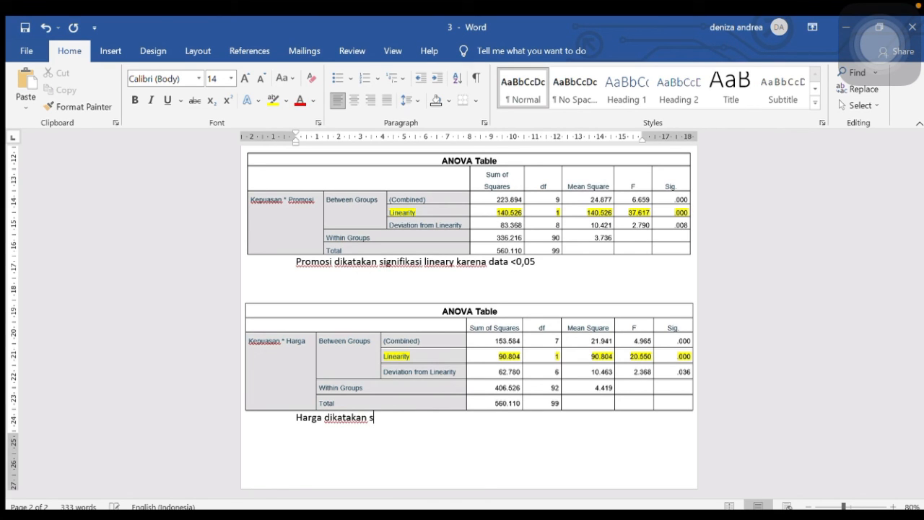
{"action": "type", "text": "ignifikasi line"}
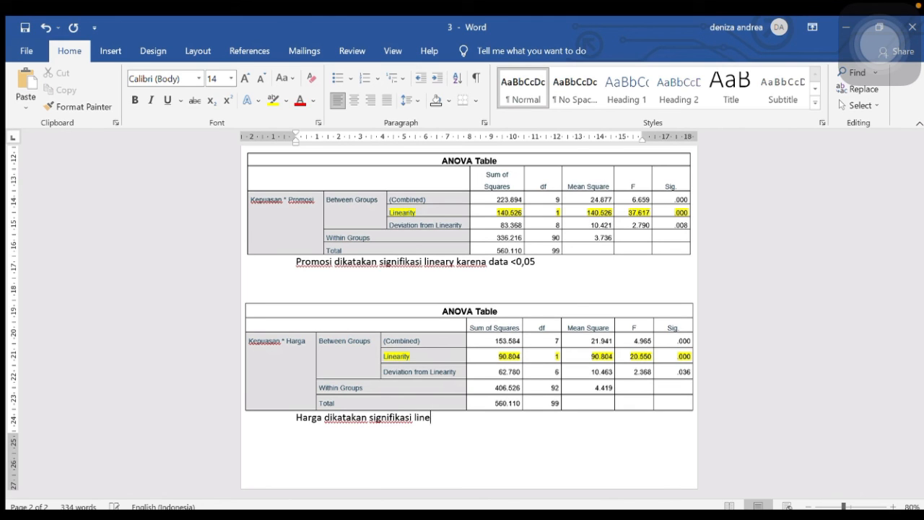
{"action": "type", "text": "ary karena data d"}
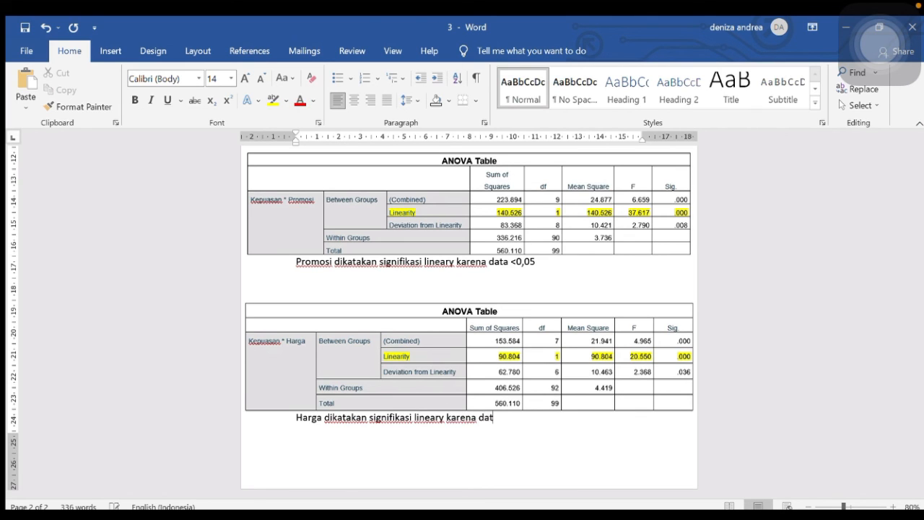
{"action": "key", "text": "BackSpace"}
{"action": "type", "text": "<0,05"}
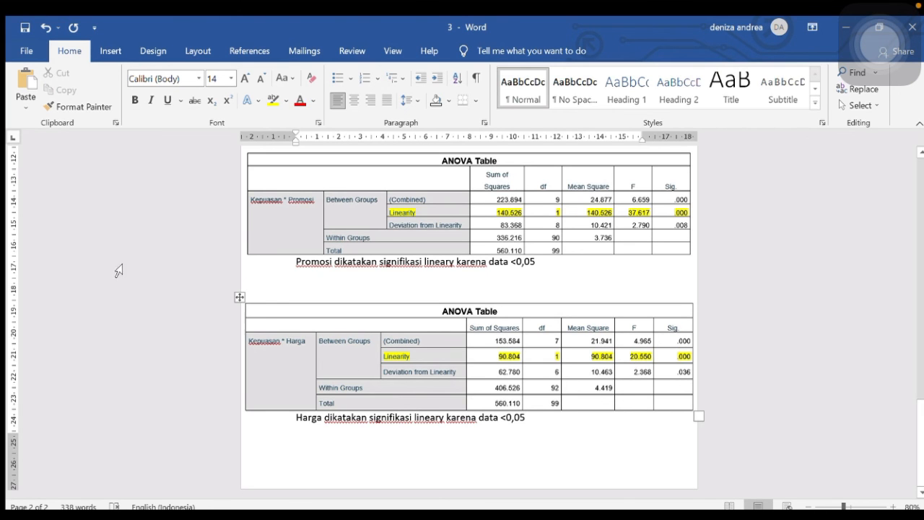
{"action": "scroll", "coordinate": [490, 414], "scroll_direction": "up", "scroll_amount": 8}
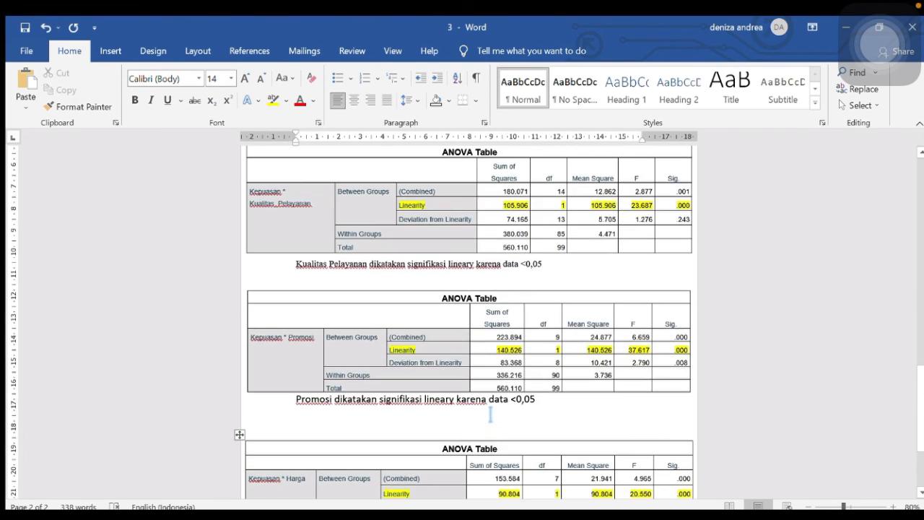
{"action": "scroll", "coordinate": [490, 413], "scroll_direction": "down", "scroll_amount": 1}
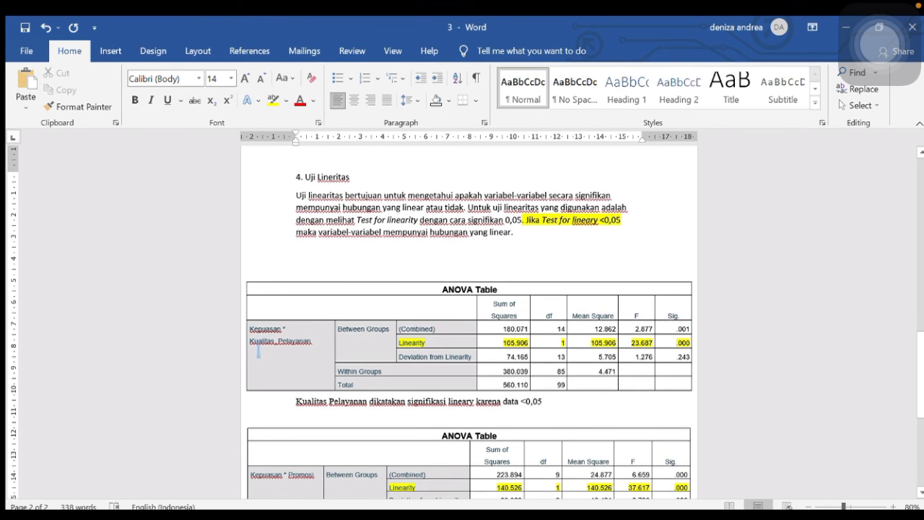
{"action": "scroll", "coordinate": [258, 351], "scroll_direction": "down", "scroll_amount": 4}
{"action": "scroll", "coordinate": [258, 349], "scroll_direction": "down", "scroll_amount": 4}
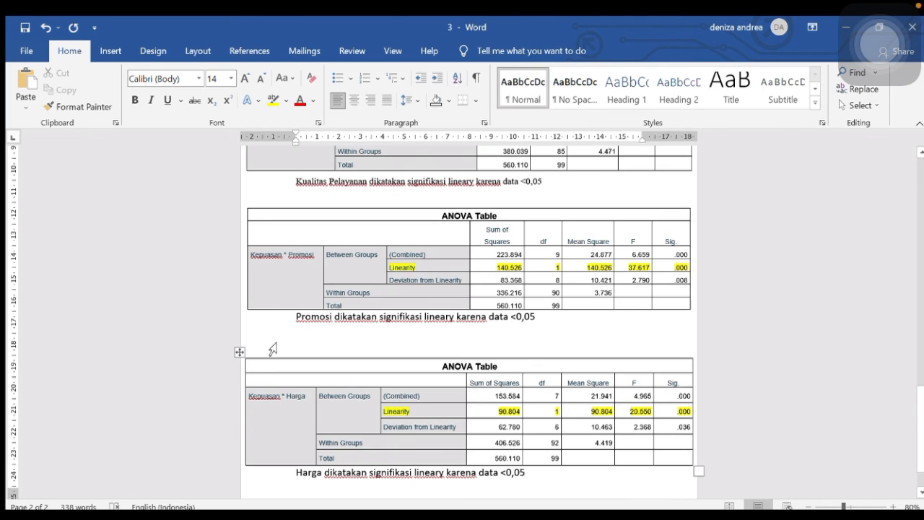
{"action": "scroll", "coordinate": [273, 349], "scroll_direction": "up", "scroll_amount": 6}
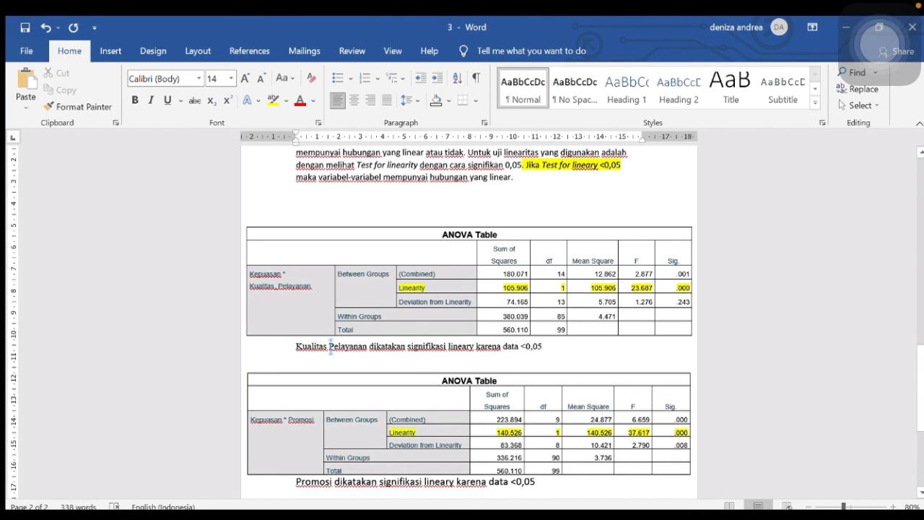